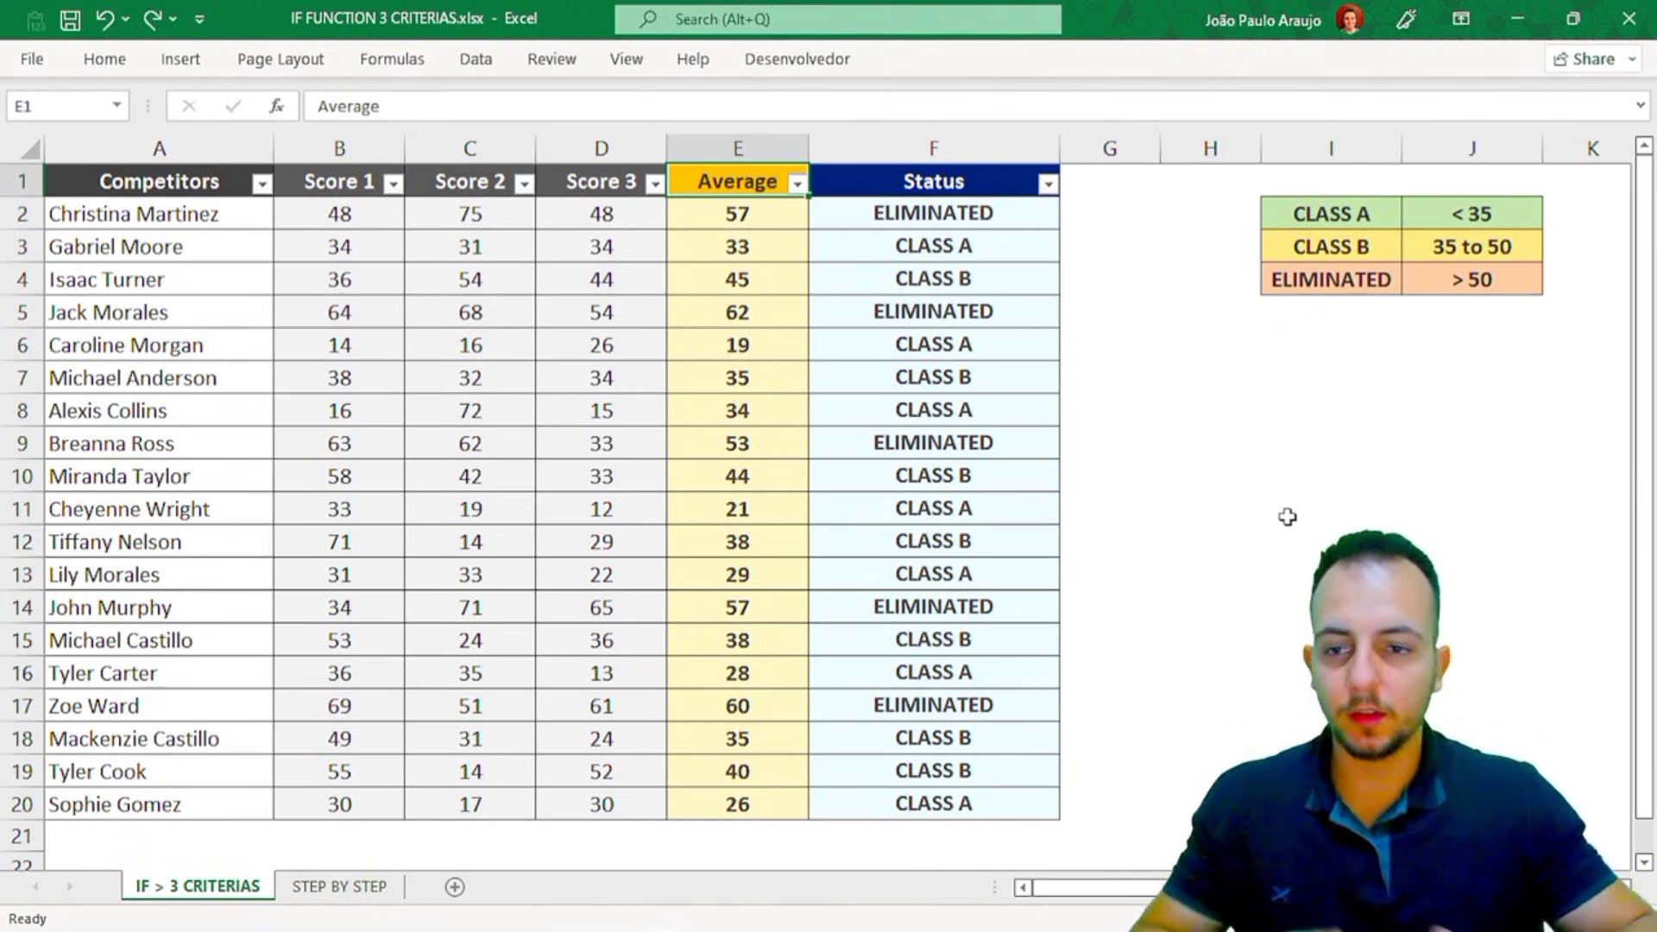
- Point out the competitor names and highlight each competitor row in turn
left_click(160, 148)
left_click(229, 221)
left_click(215, 270)
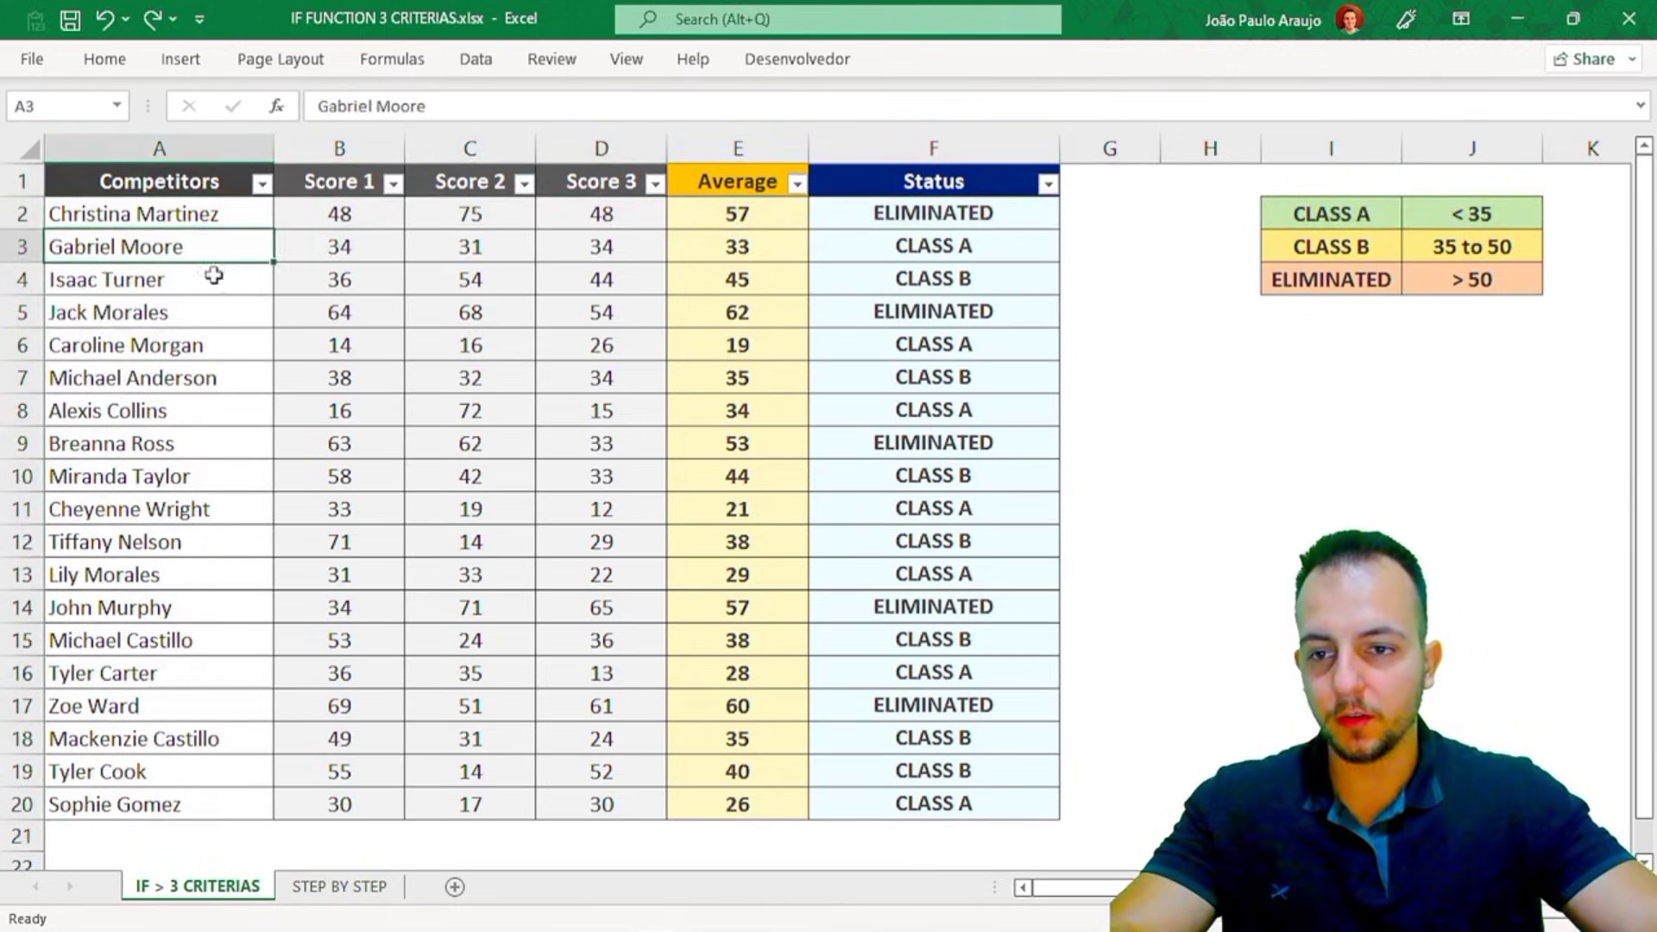
left_click(185, 313)
key("shift+space")
key("Down")
key("shift+space")
key("Down")
key("shift+space")
key("Down")
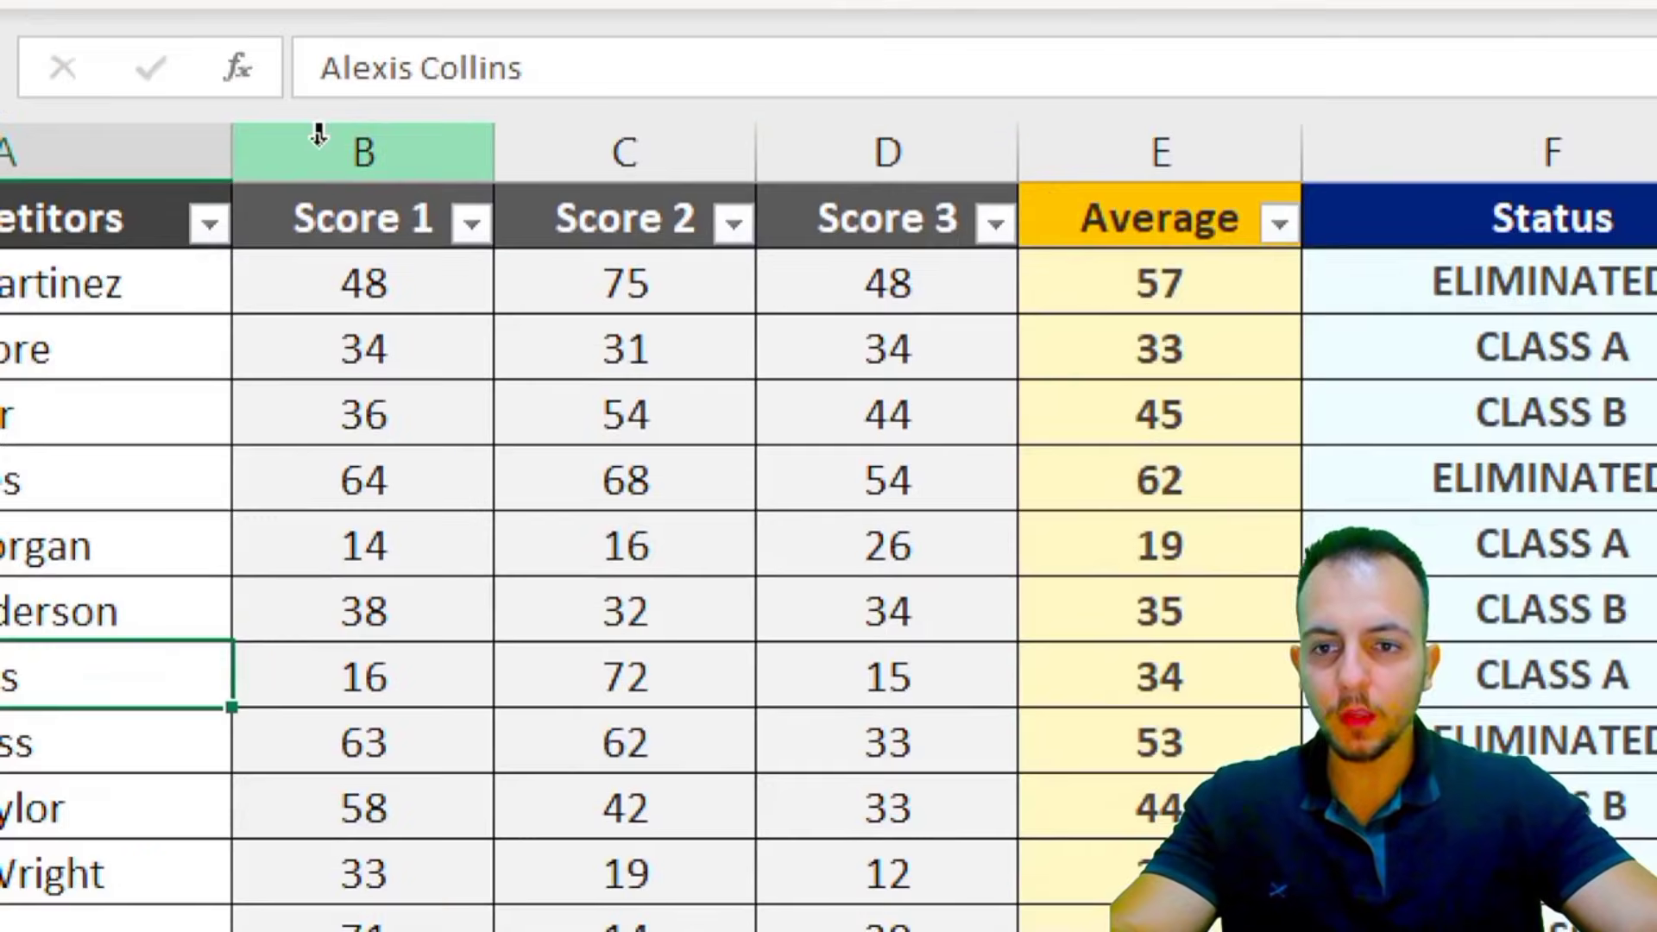
- Highlight the Score 1–3 columns together, then the Average column and its header
left_click(358, 152)
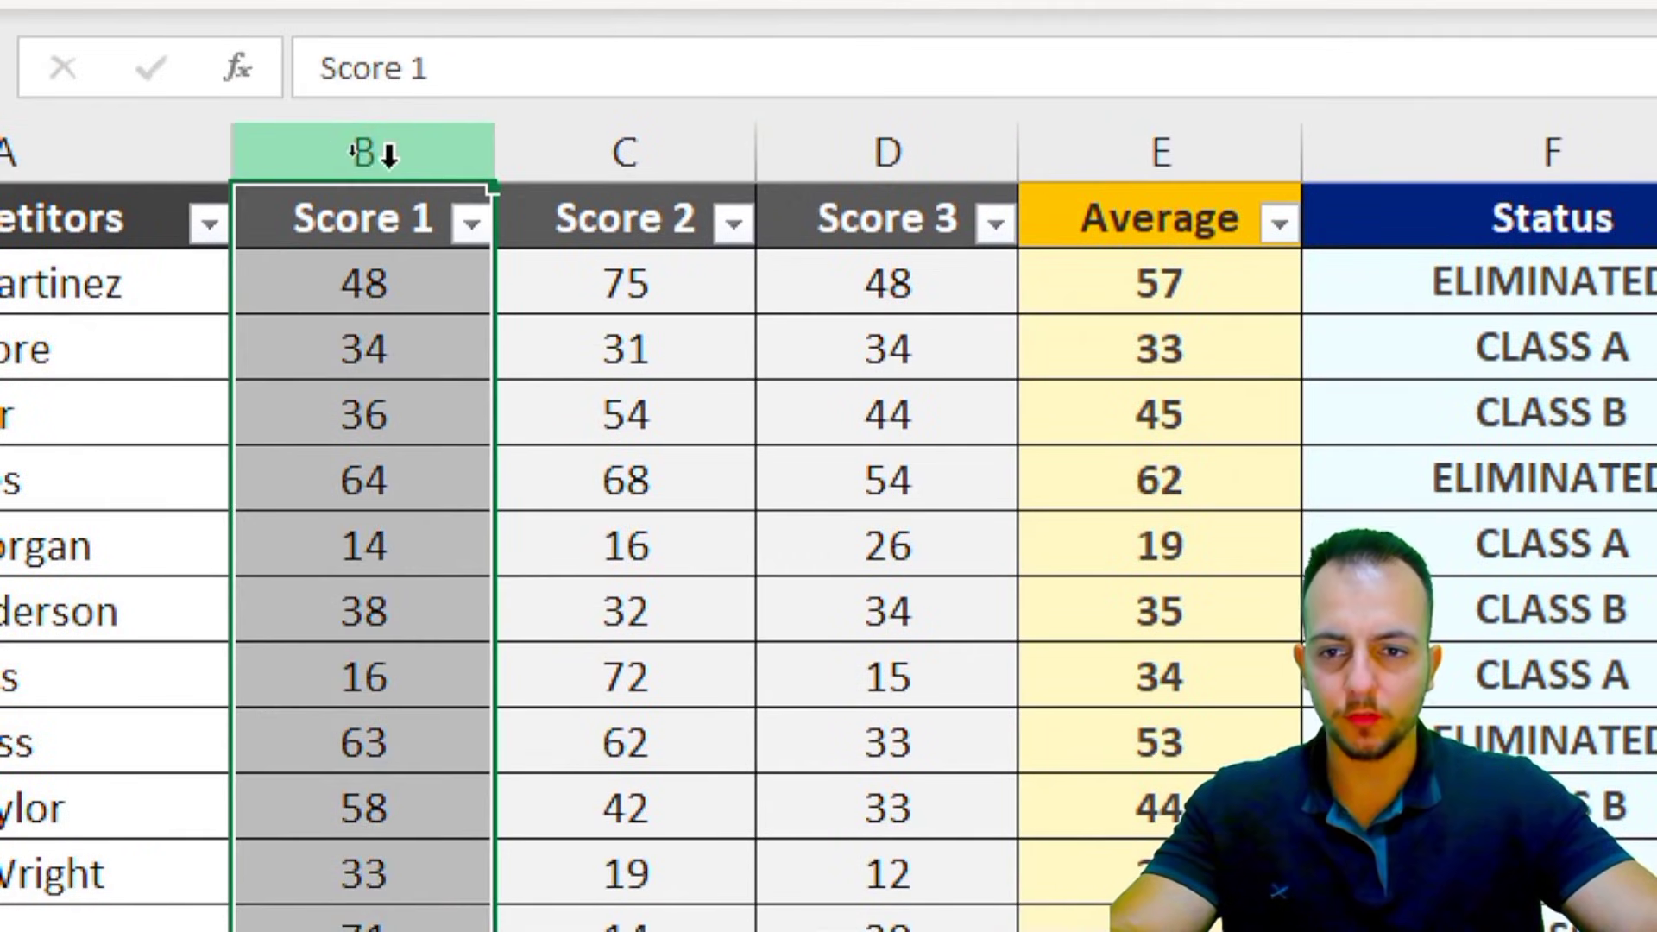
left_click(649, 153)
left_click(811, 152)
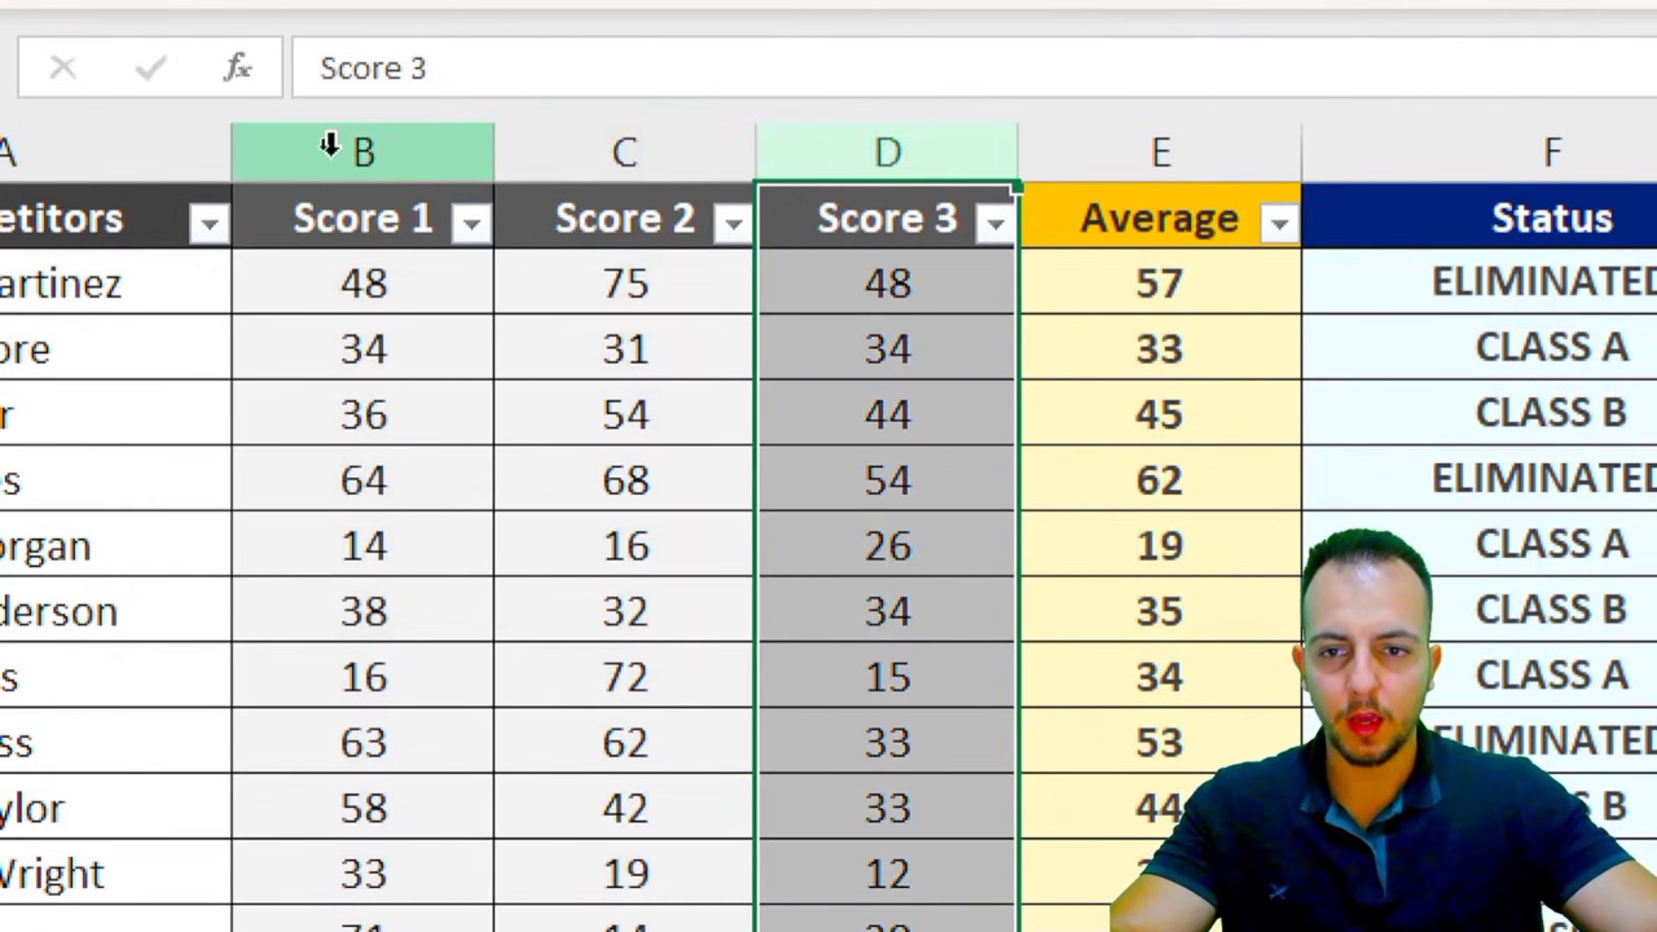
left_click_drag(326, 143, 937, 155)
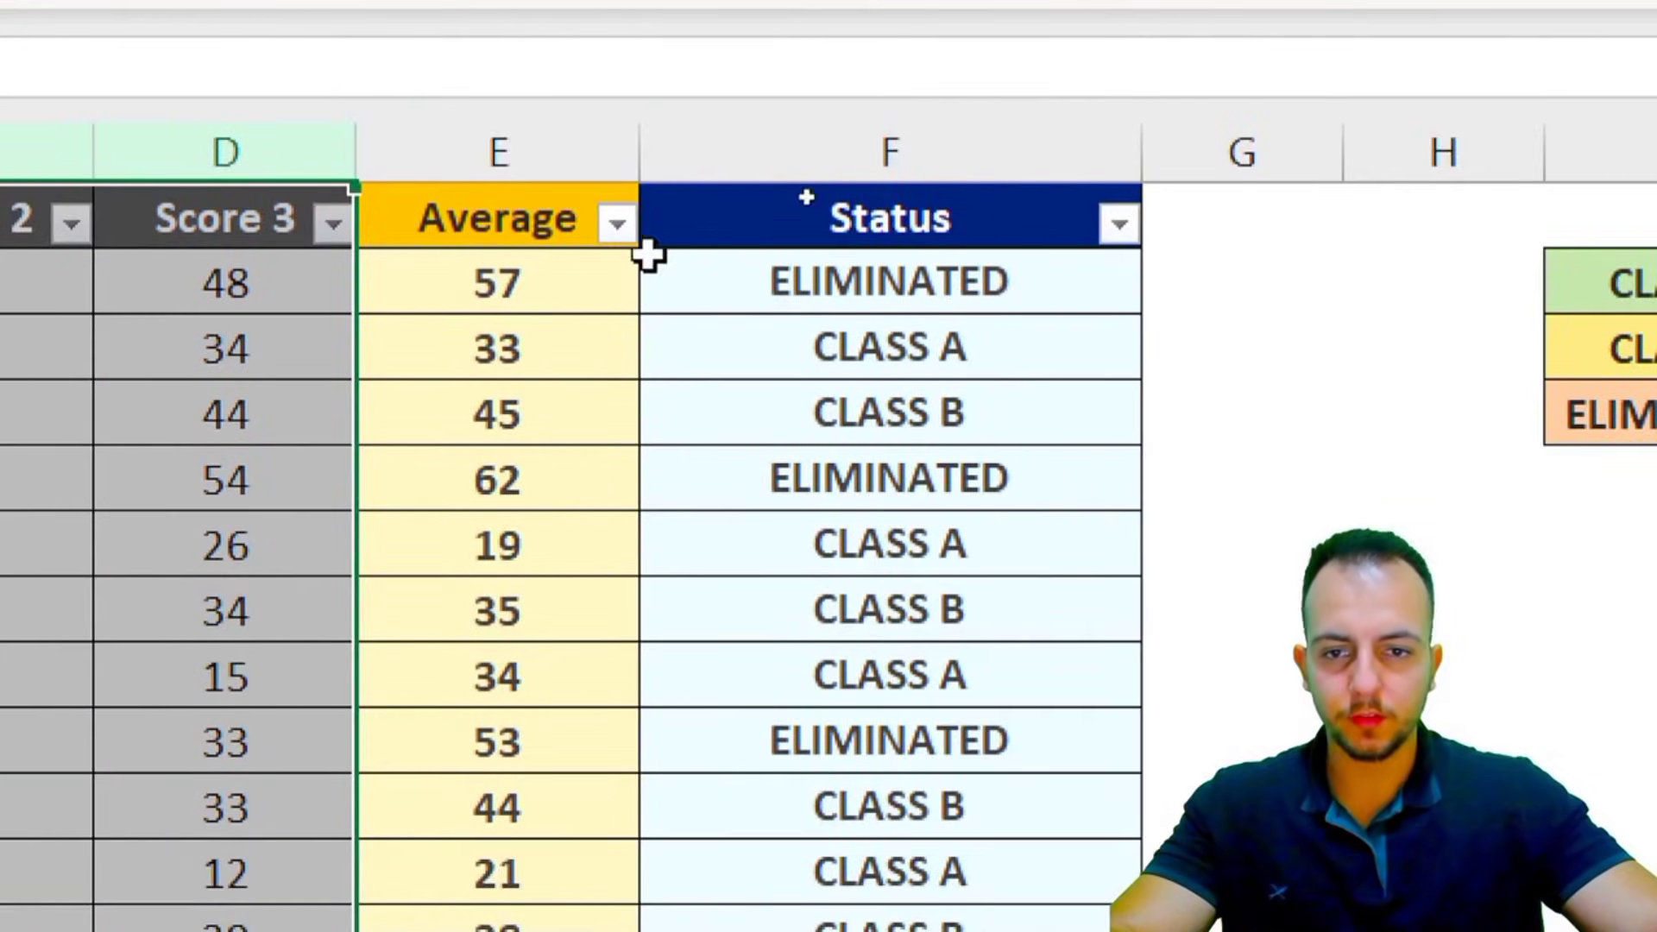
left_click(1191, 138)
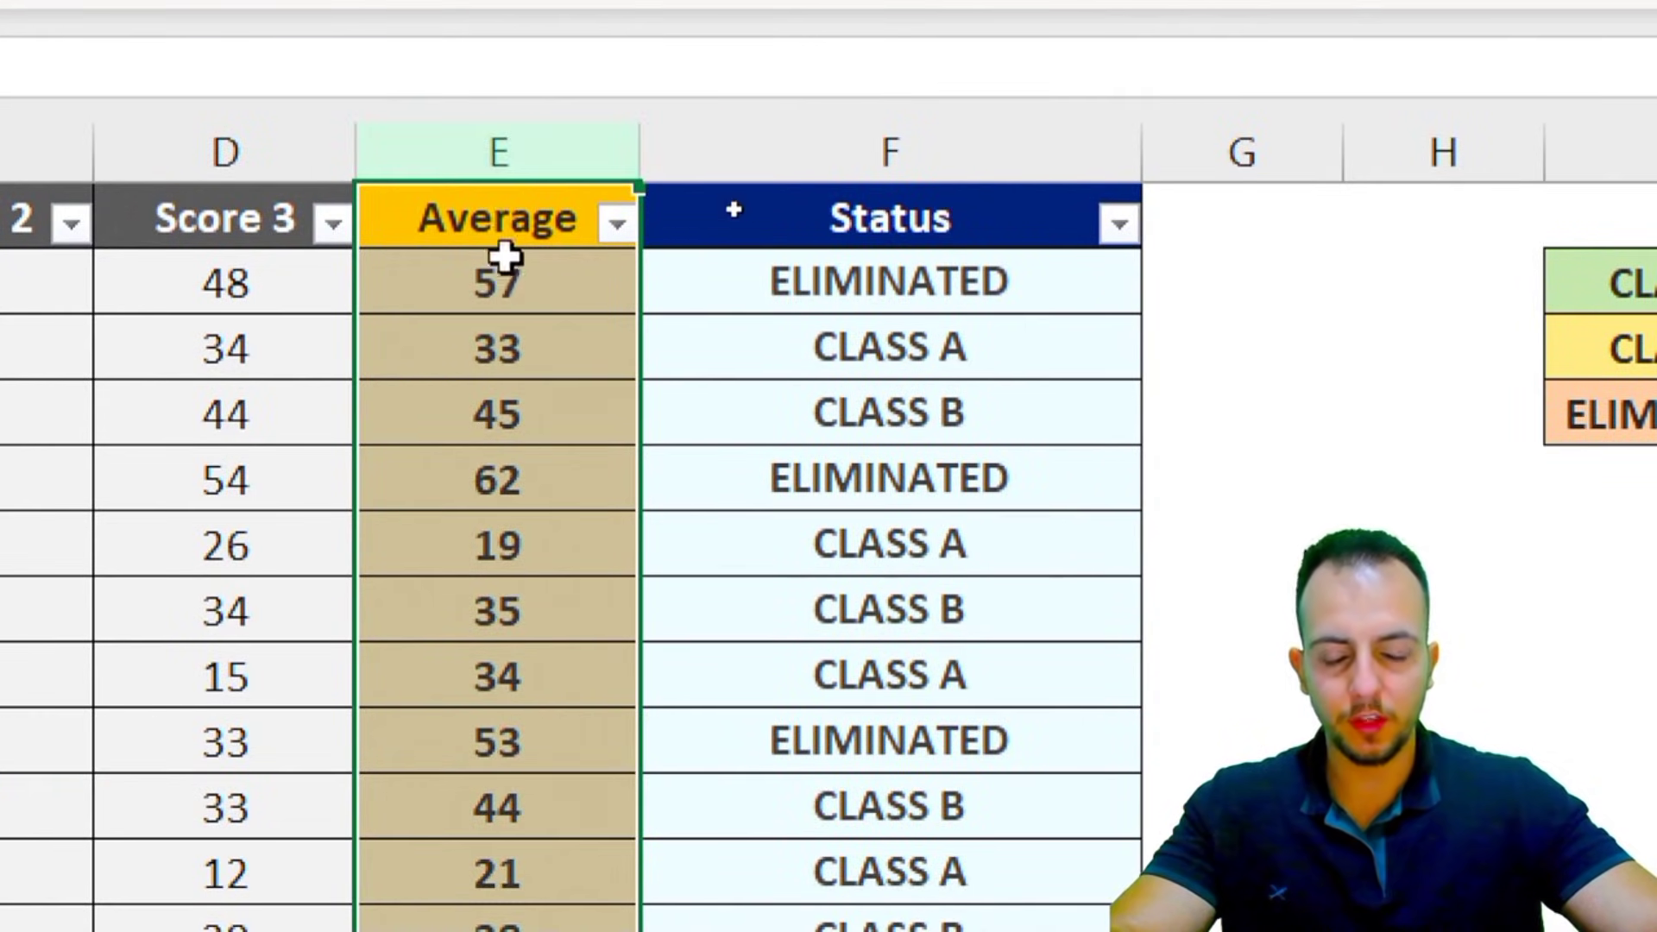
left_click(487, 220)
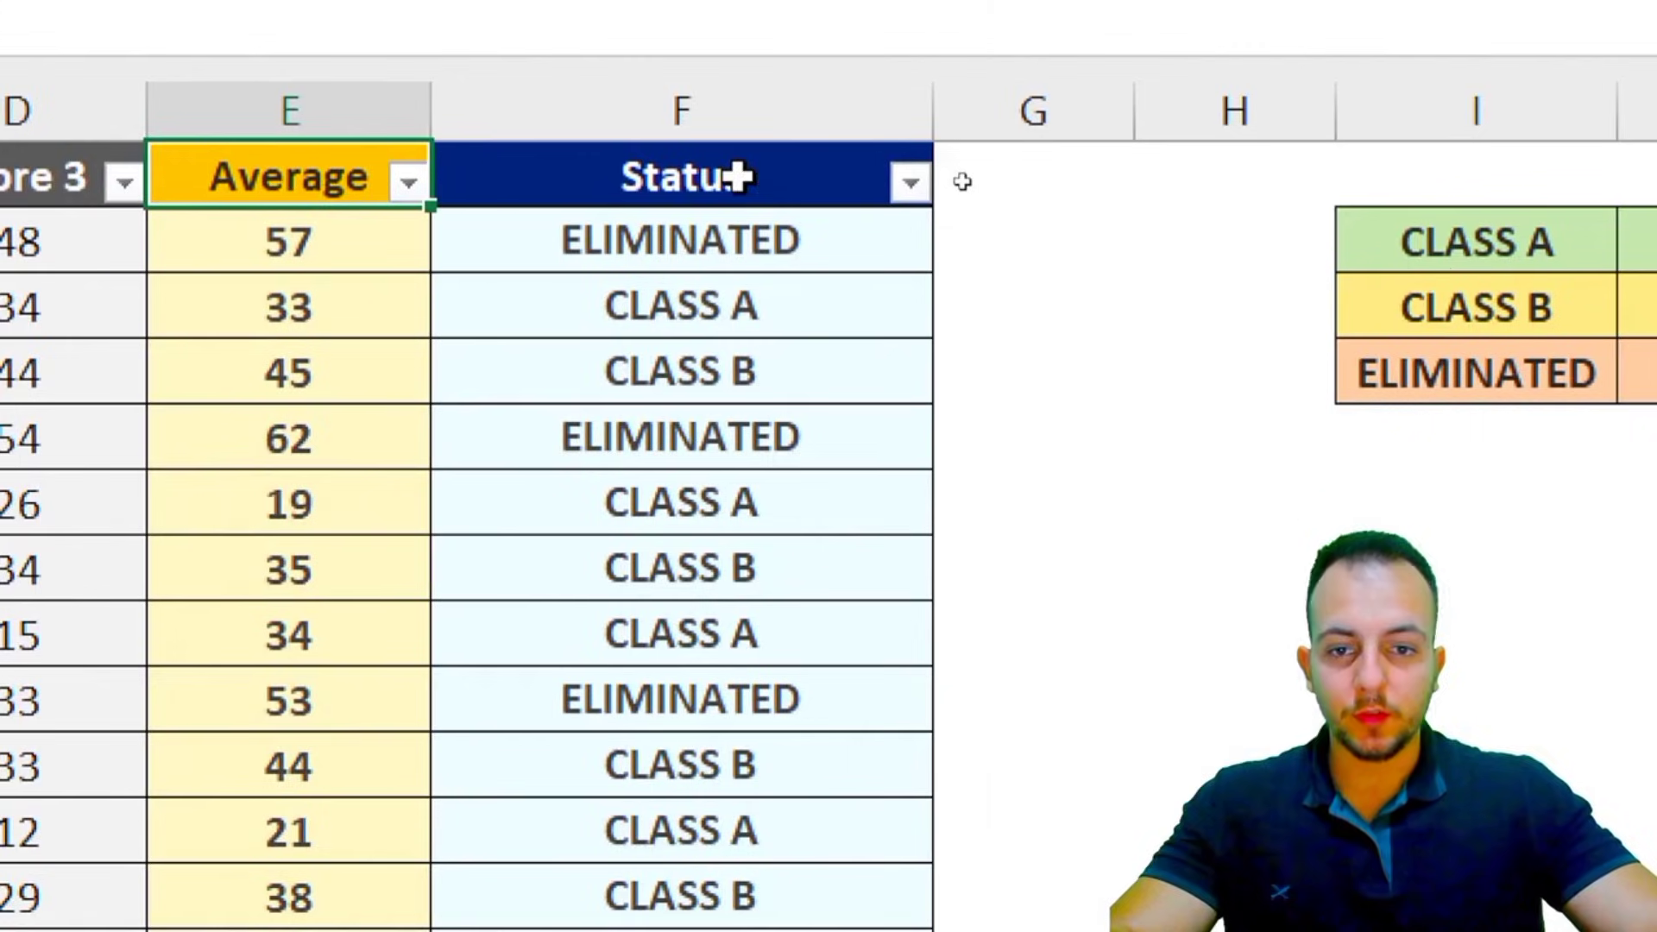
- Point out the example Status results, including the ELIMINATED entries in rows 2 and 5
left_click(733, 259)
left_click(662, 456)
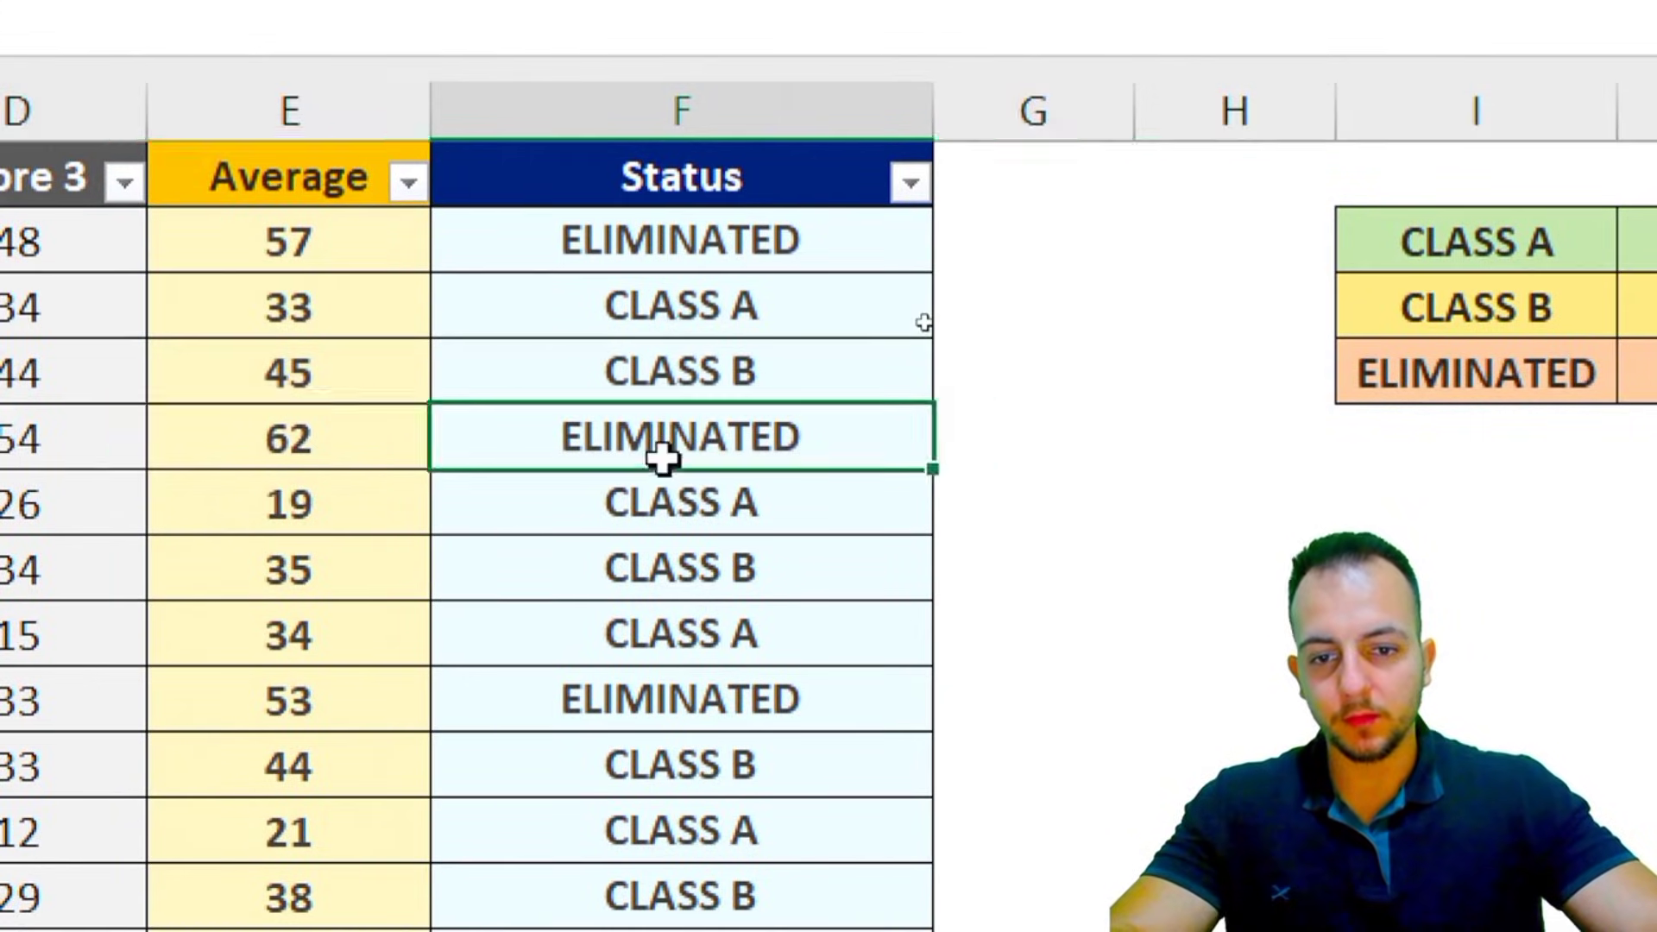
left_click(662, 518)
left_click(621, 576)
left_click(686, 431)
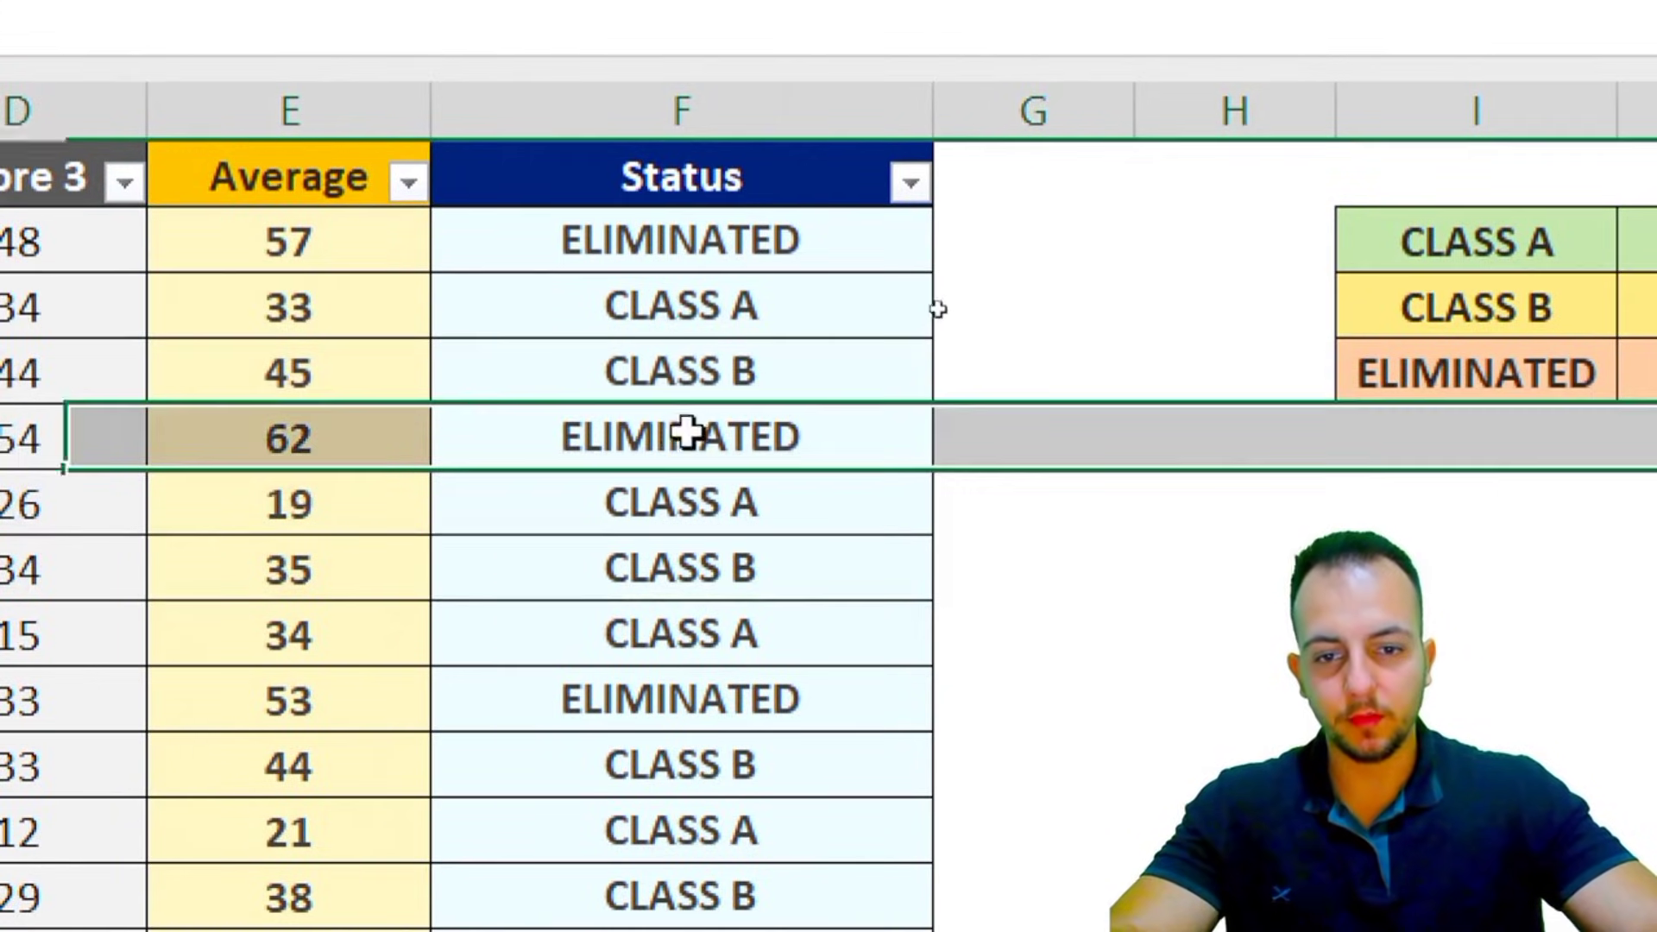
left_click(685, 310)
left_click(795, 235)
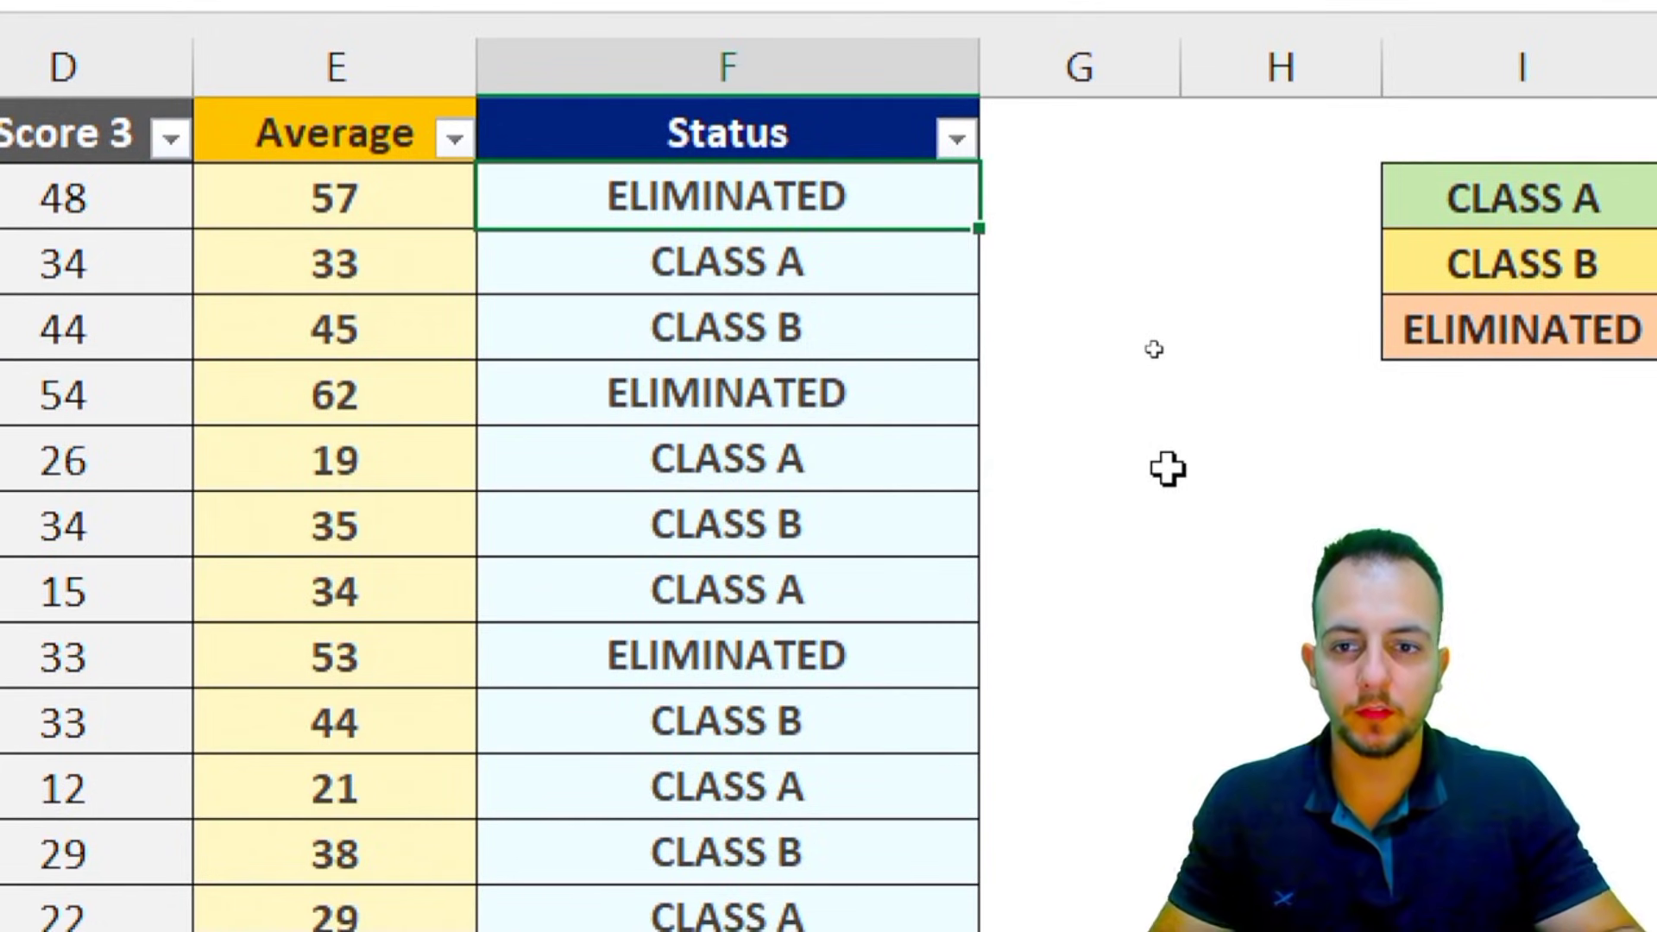
- Replace the first competitor's average of 57 with a test value of 31
left_click(389, 195)
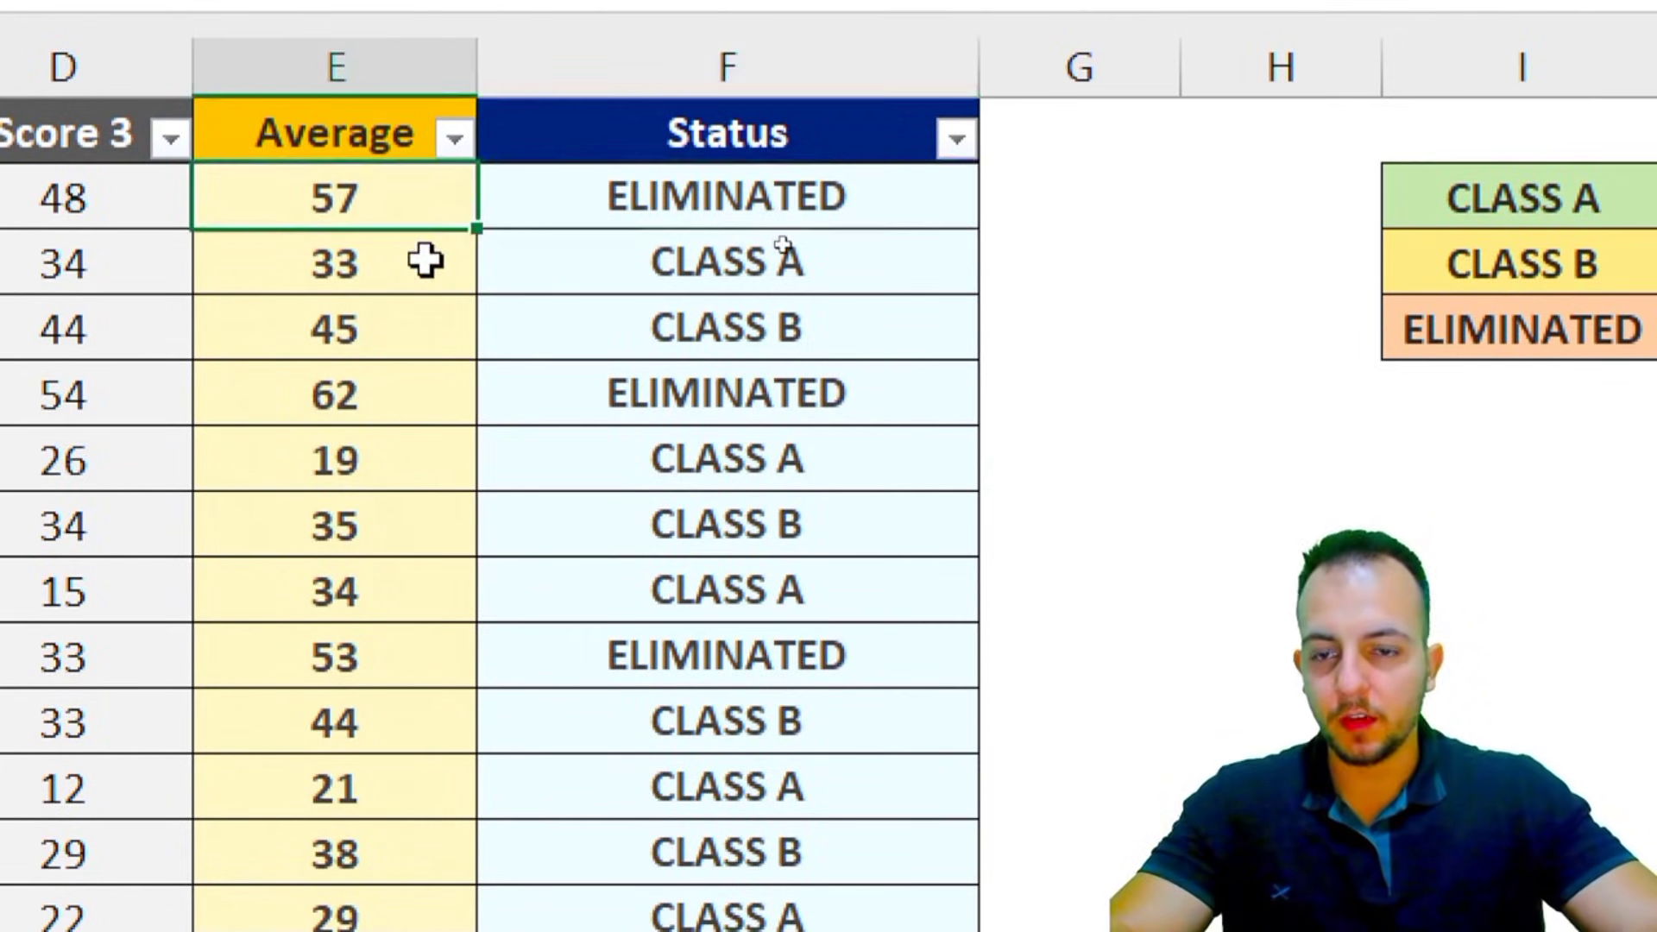
left_click_drag(346, 145, 392, 145)
left_click_drag(518, 373, 388, 231)
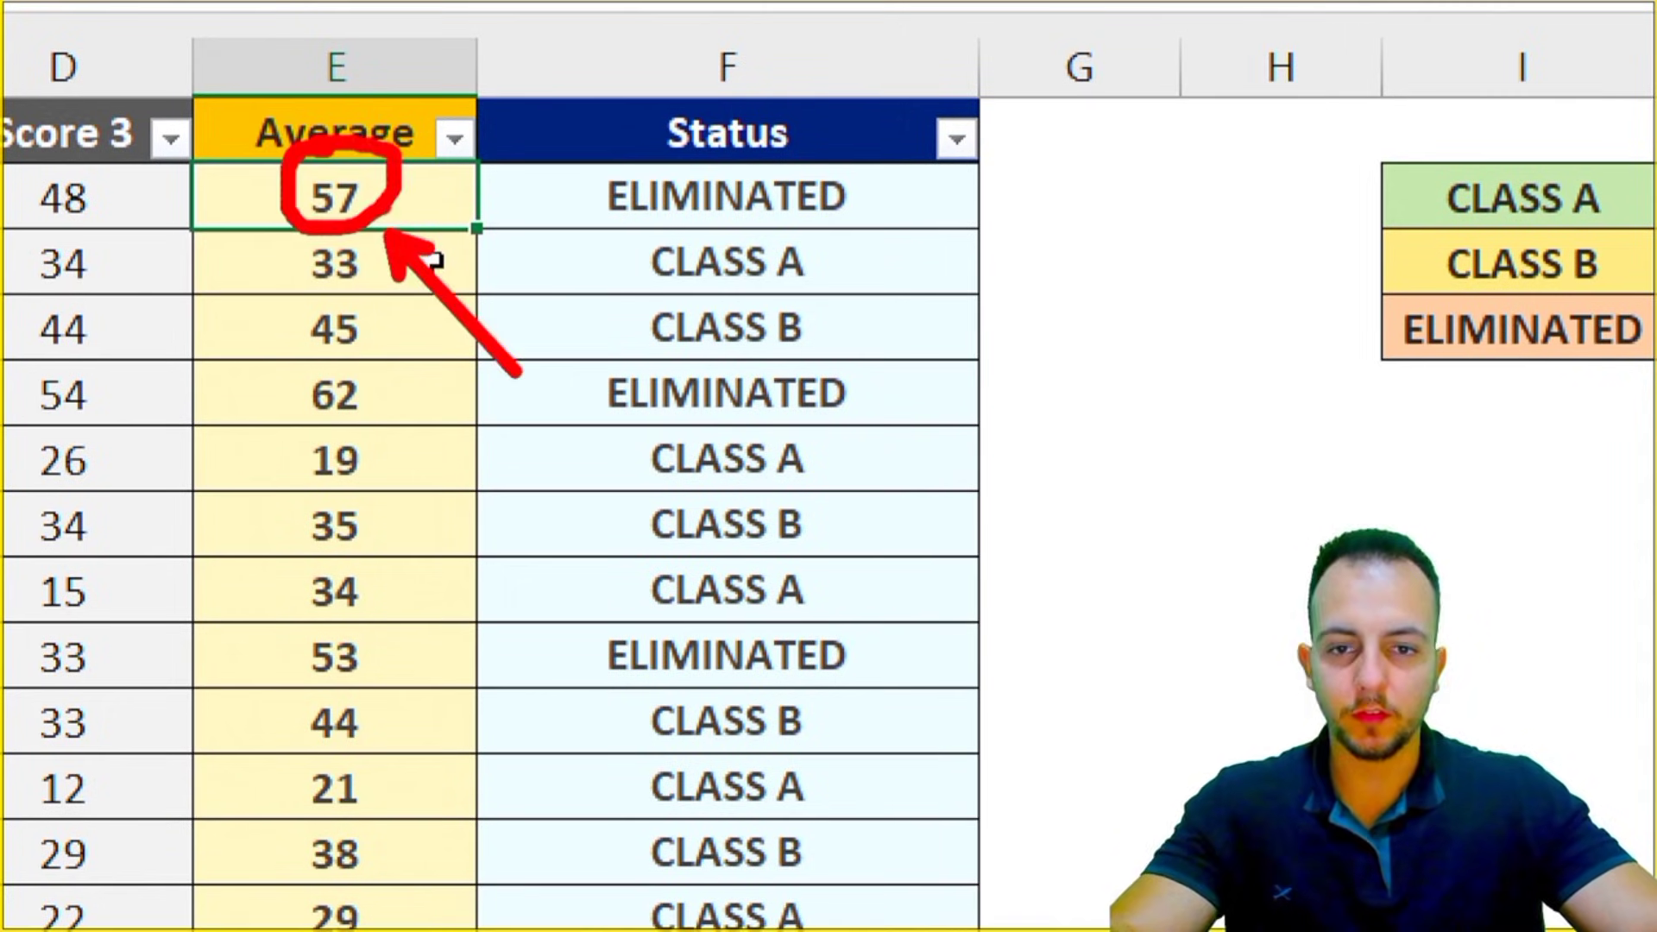
key("Escape")
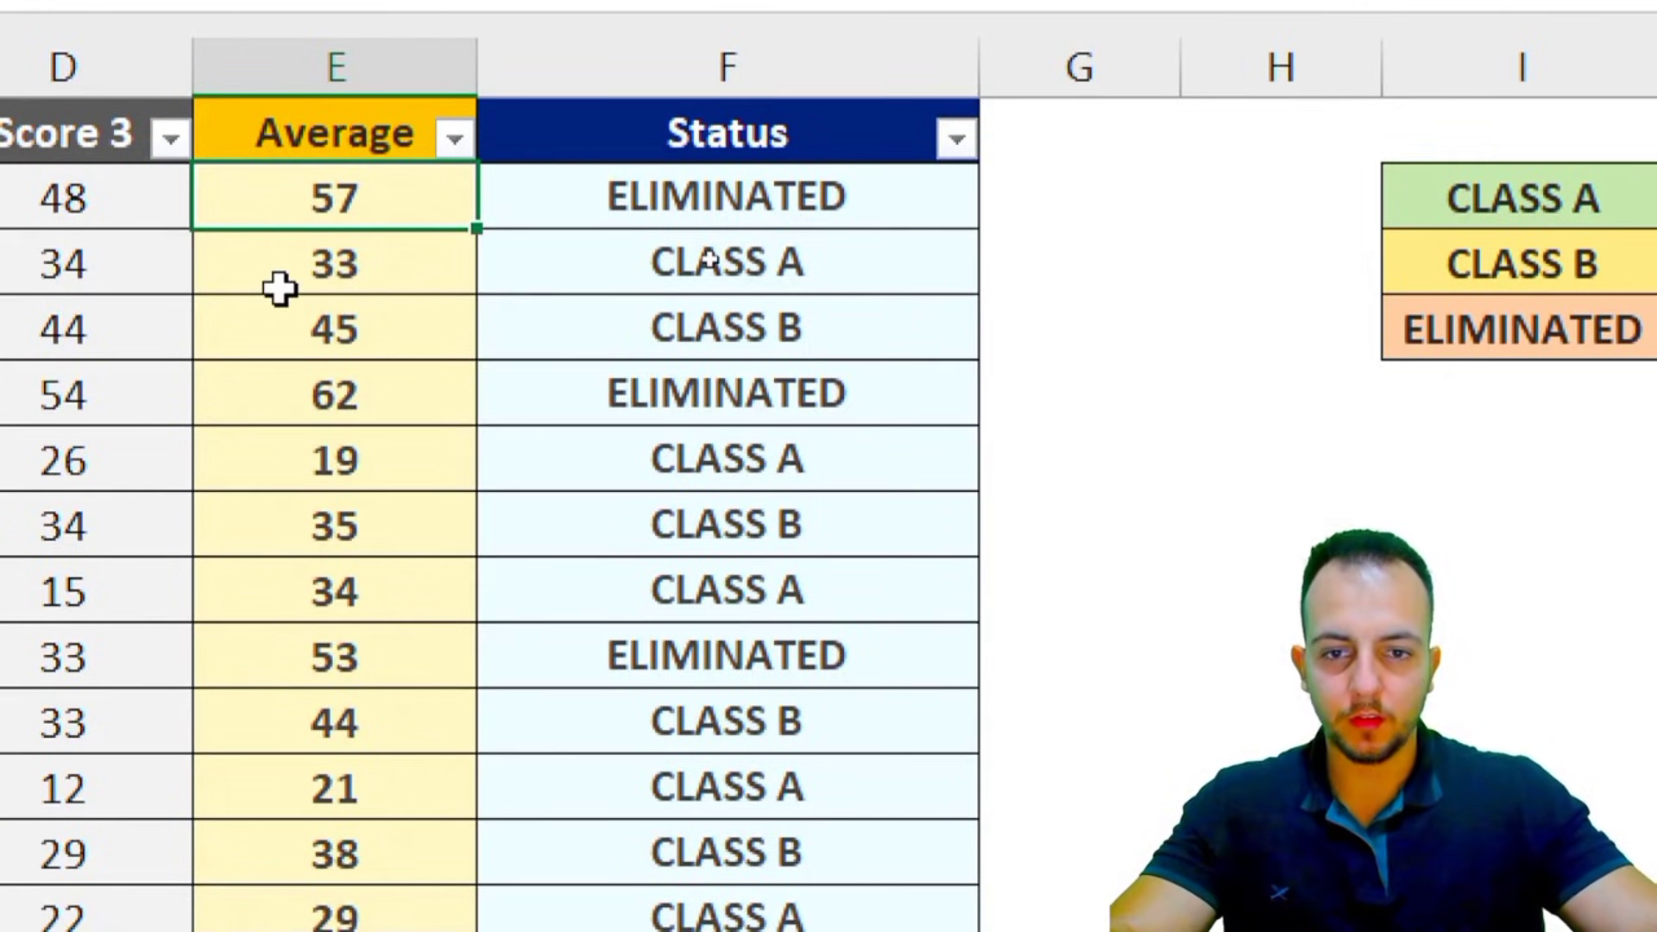
type("31")
key("ctrl+Return")
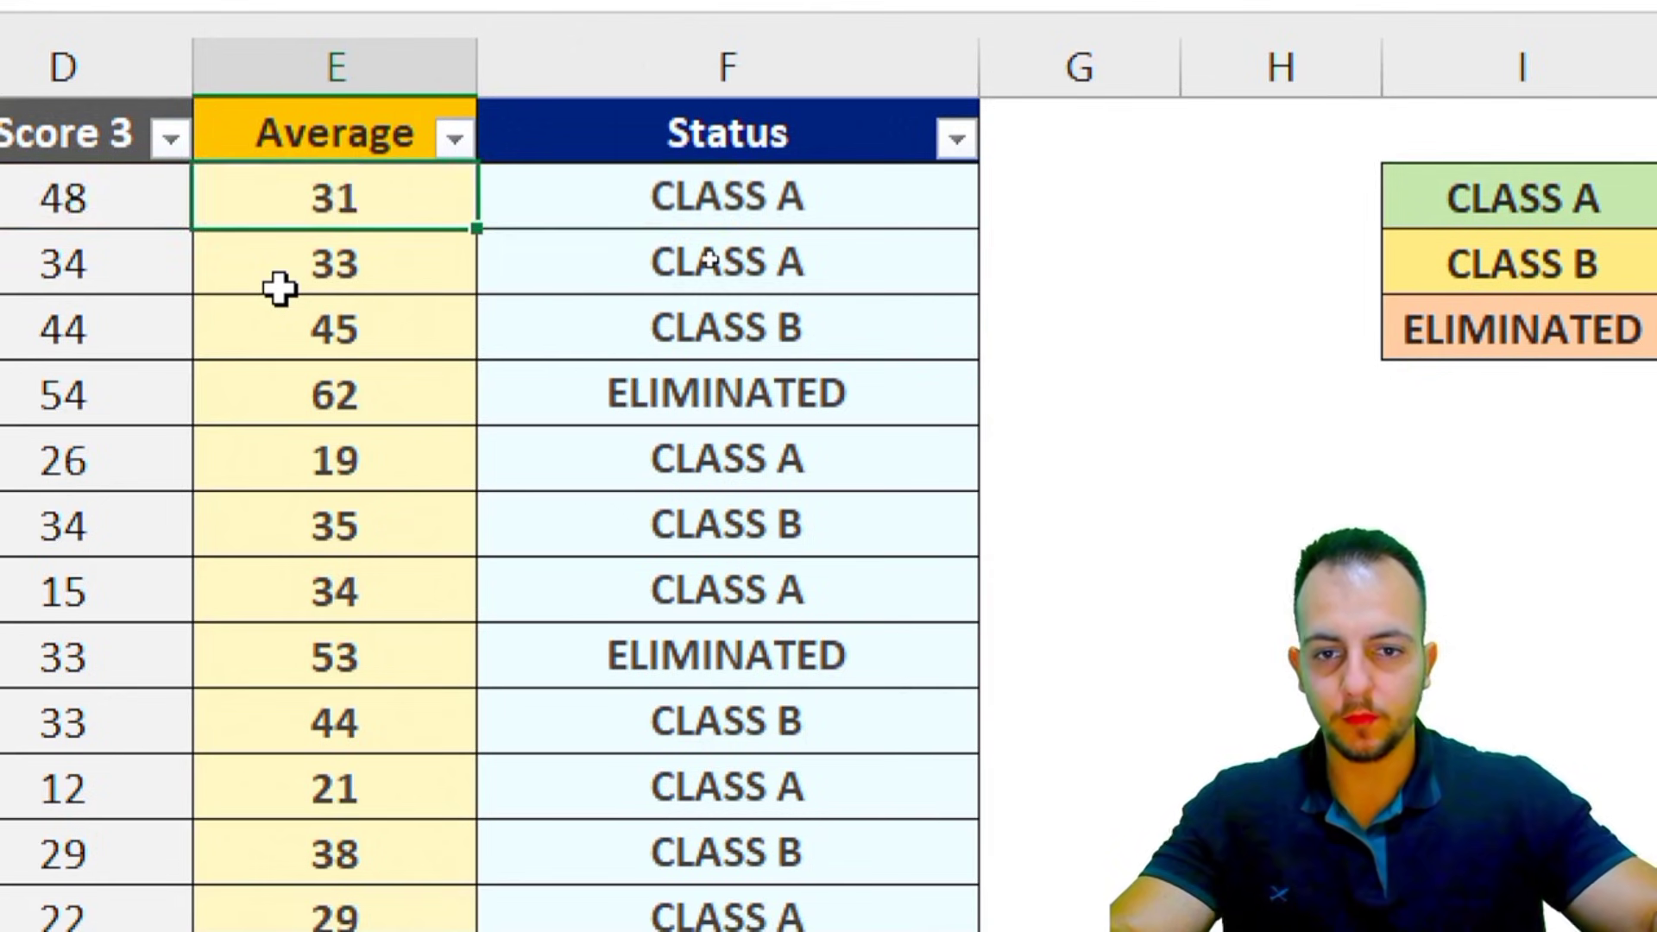
- Mark the resulting Status with the screen pen, then try a test average of 47
key("ctrl+2")
mouse_move(618, 159)
left_mouse_down()
mouse_move(854, 230)
mouse_move(1143, 202)
left_mouse_up()
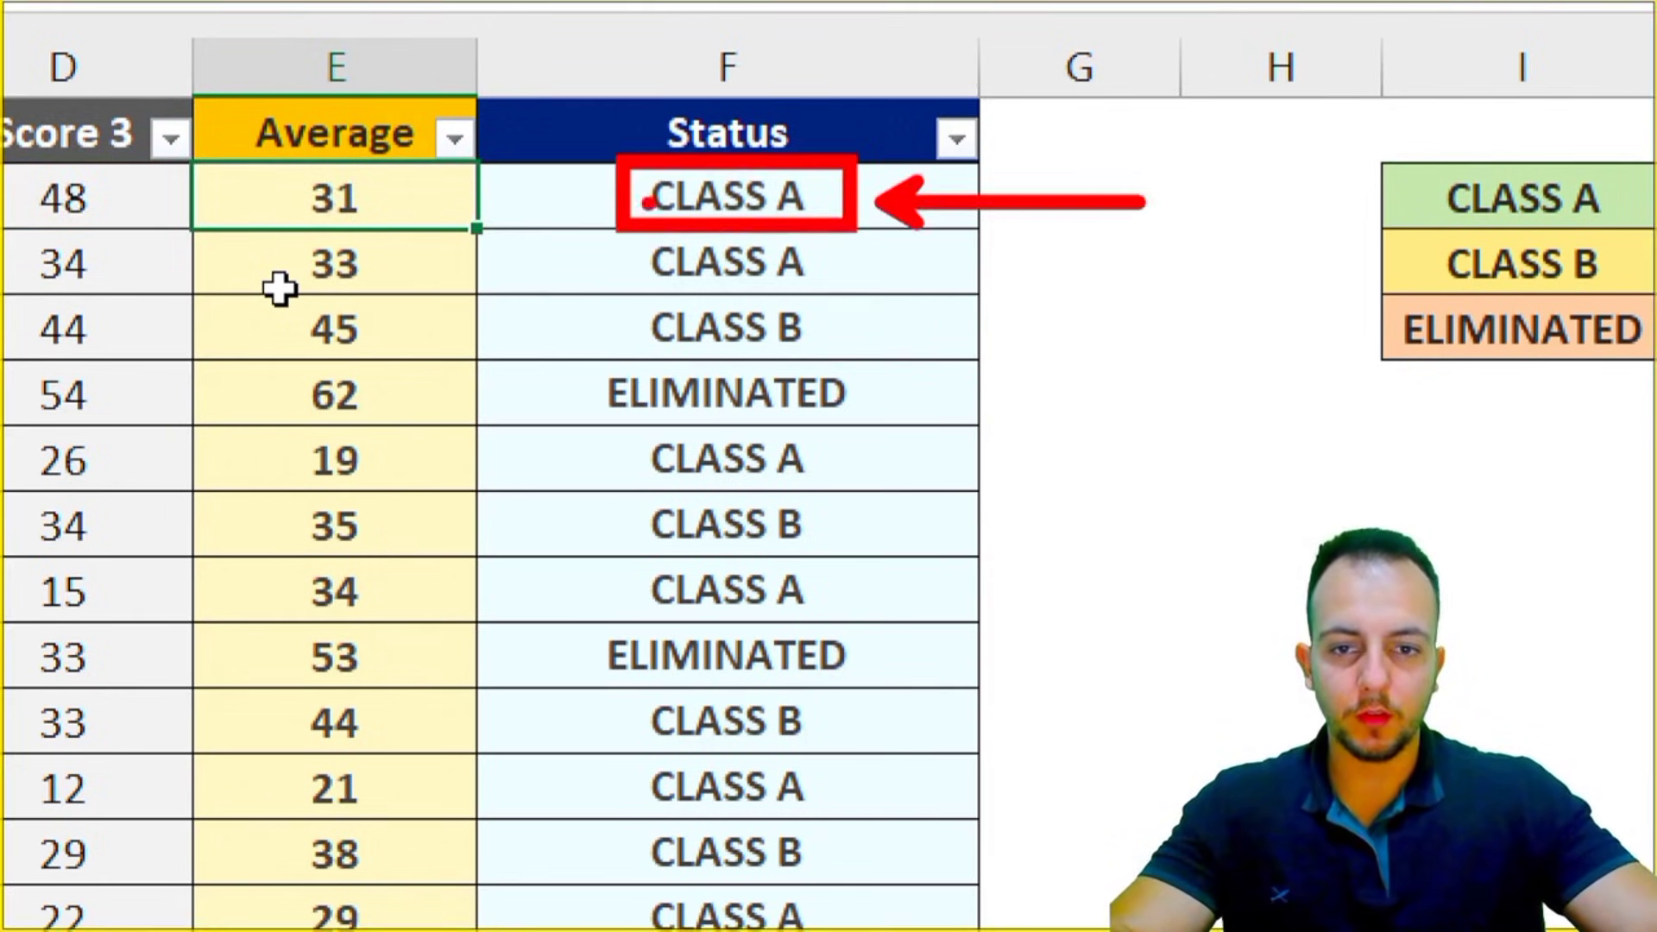
key("Escape")
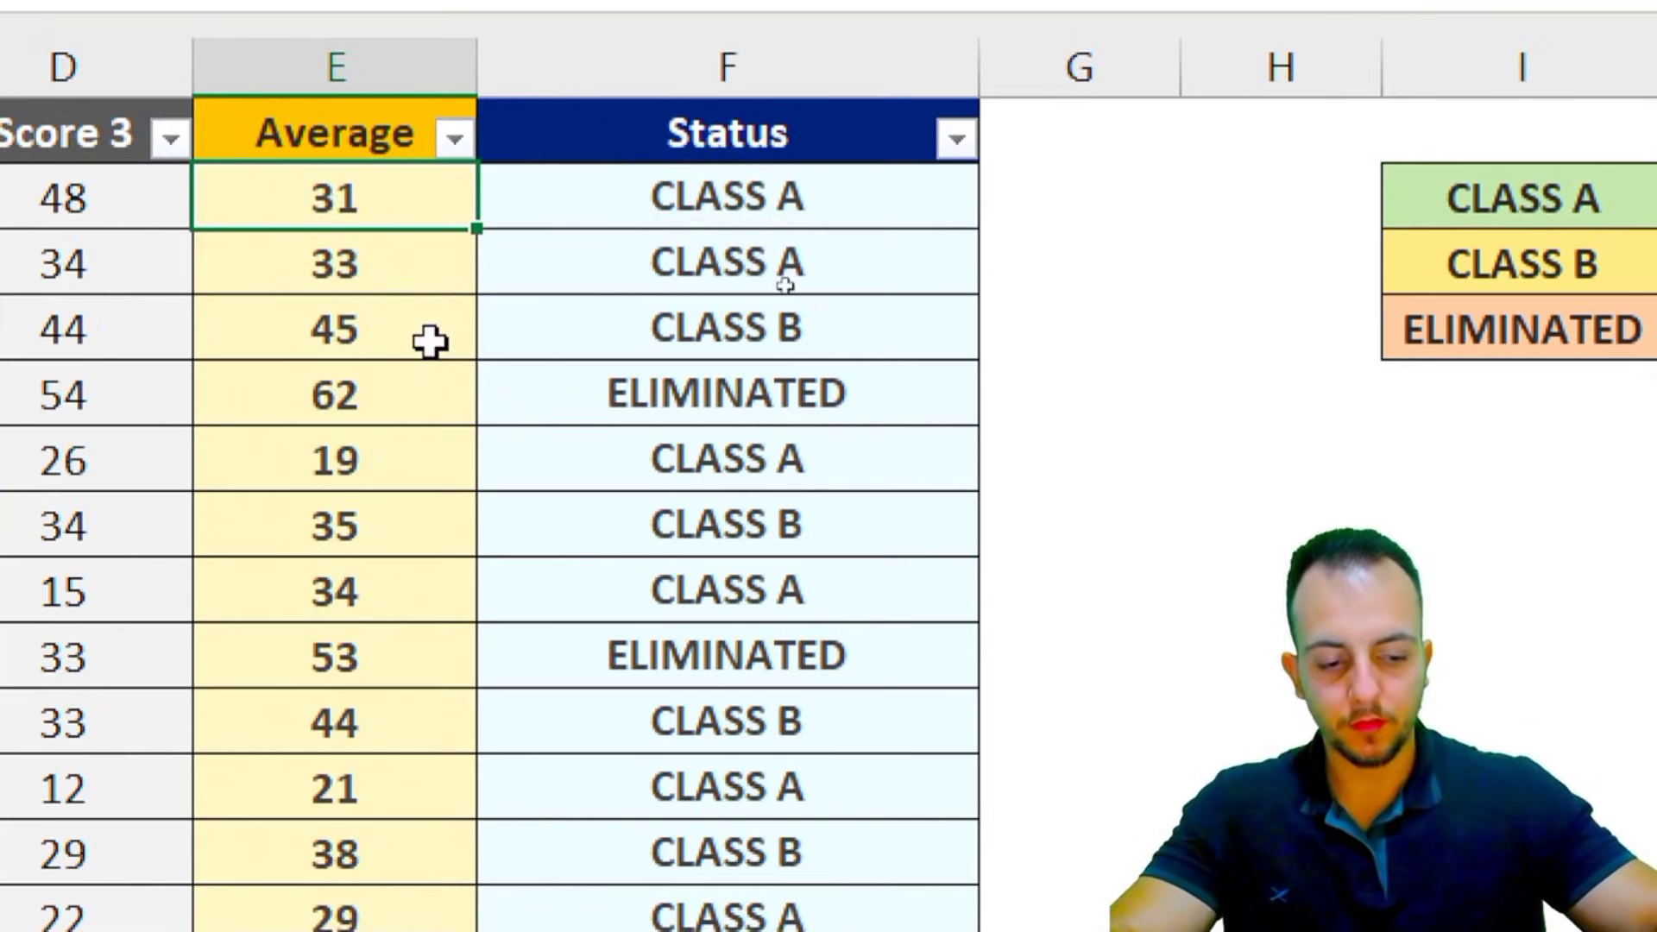
type("47")
key("Return")
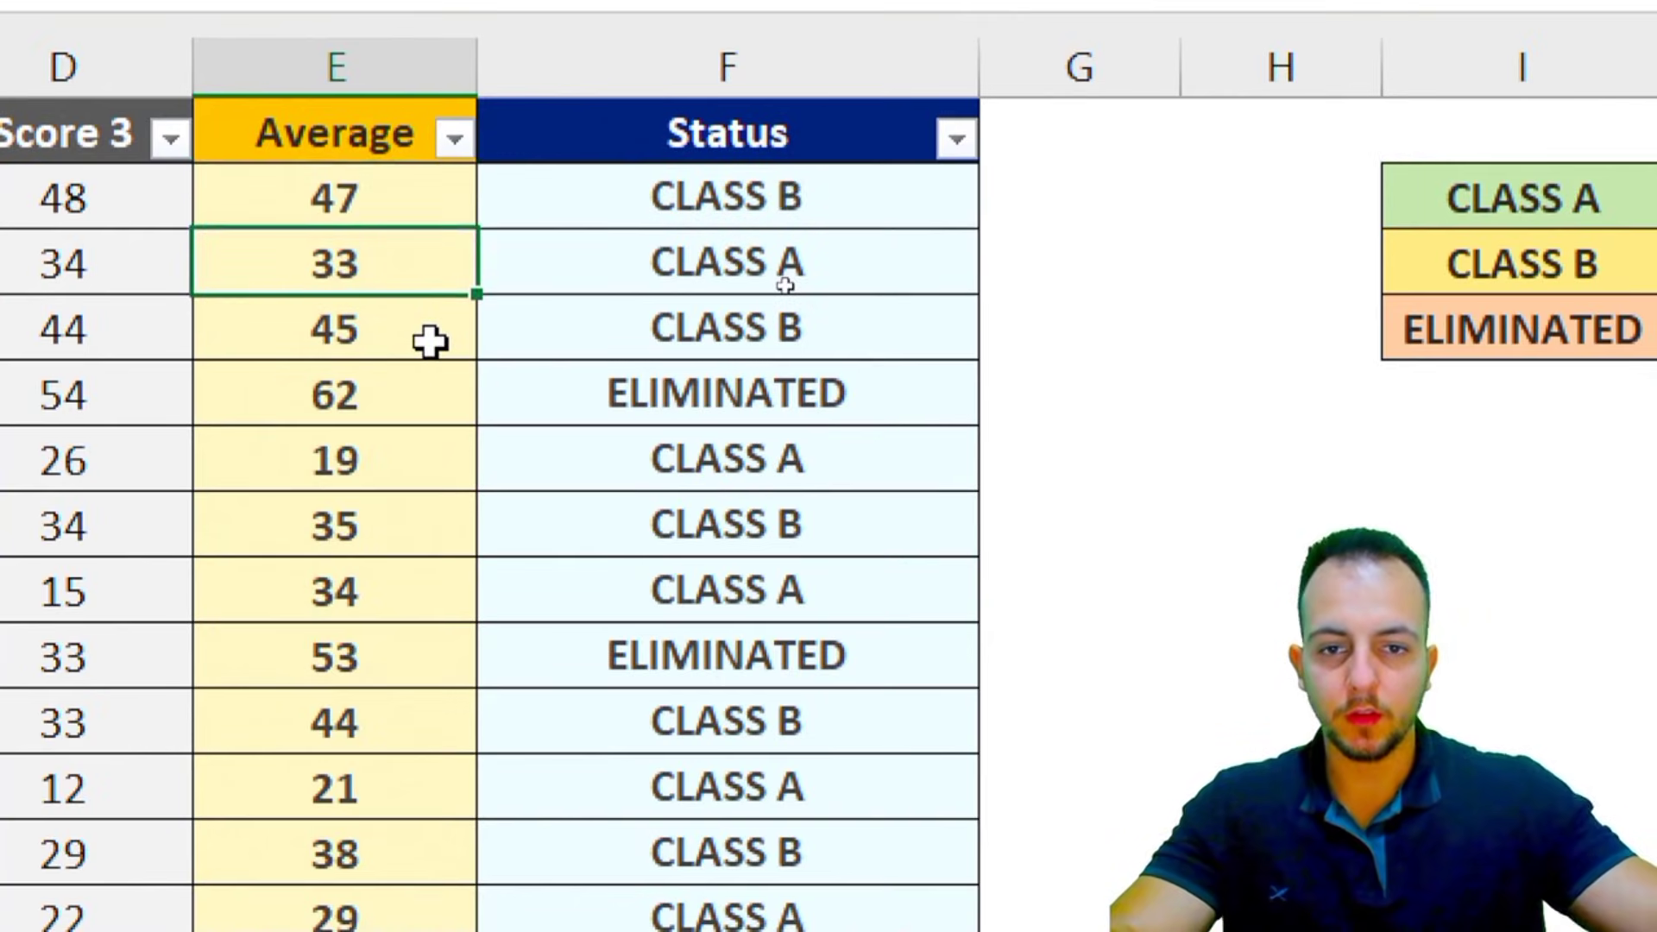
- Mark the new Status, then set the first average to a test value of 99
key("ctrl+2")
left_click_drag(635, 148, 848, 223)
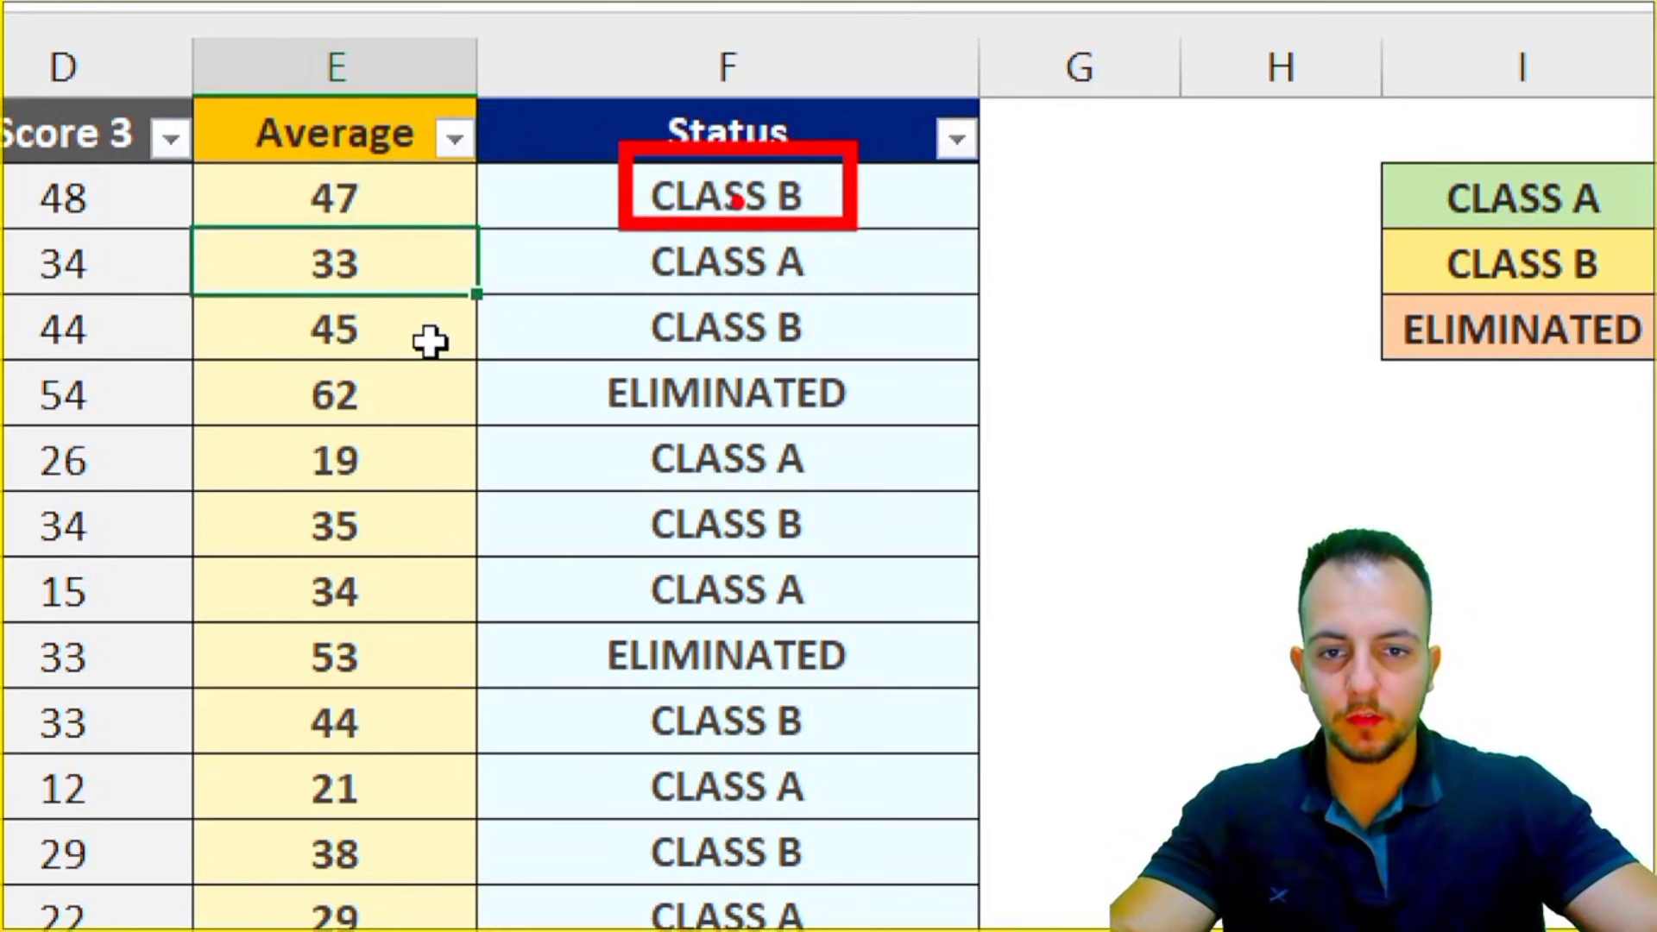
key("Escape")
left_click(349, 185)
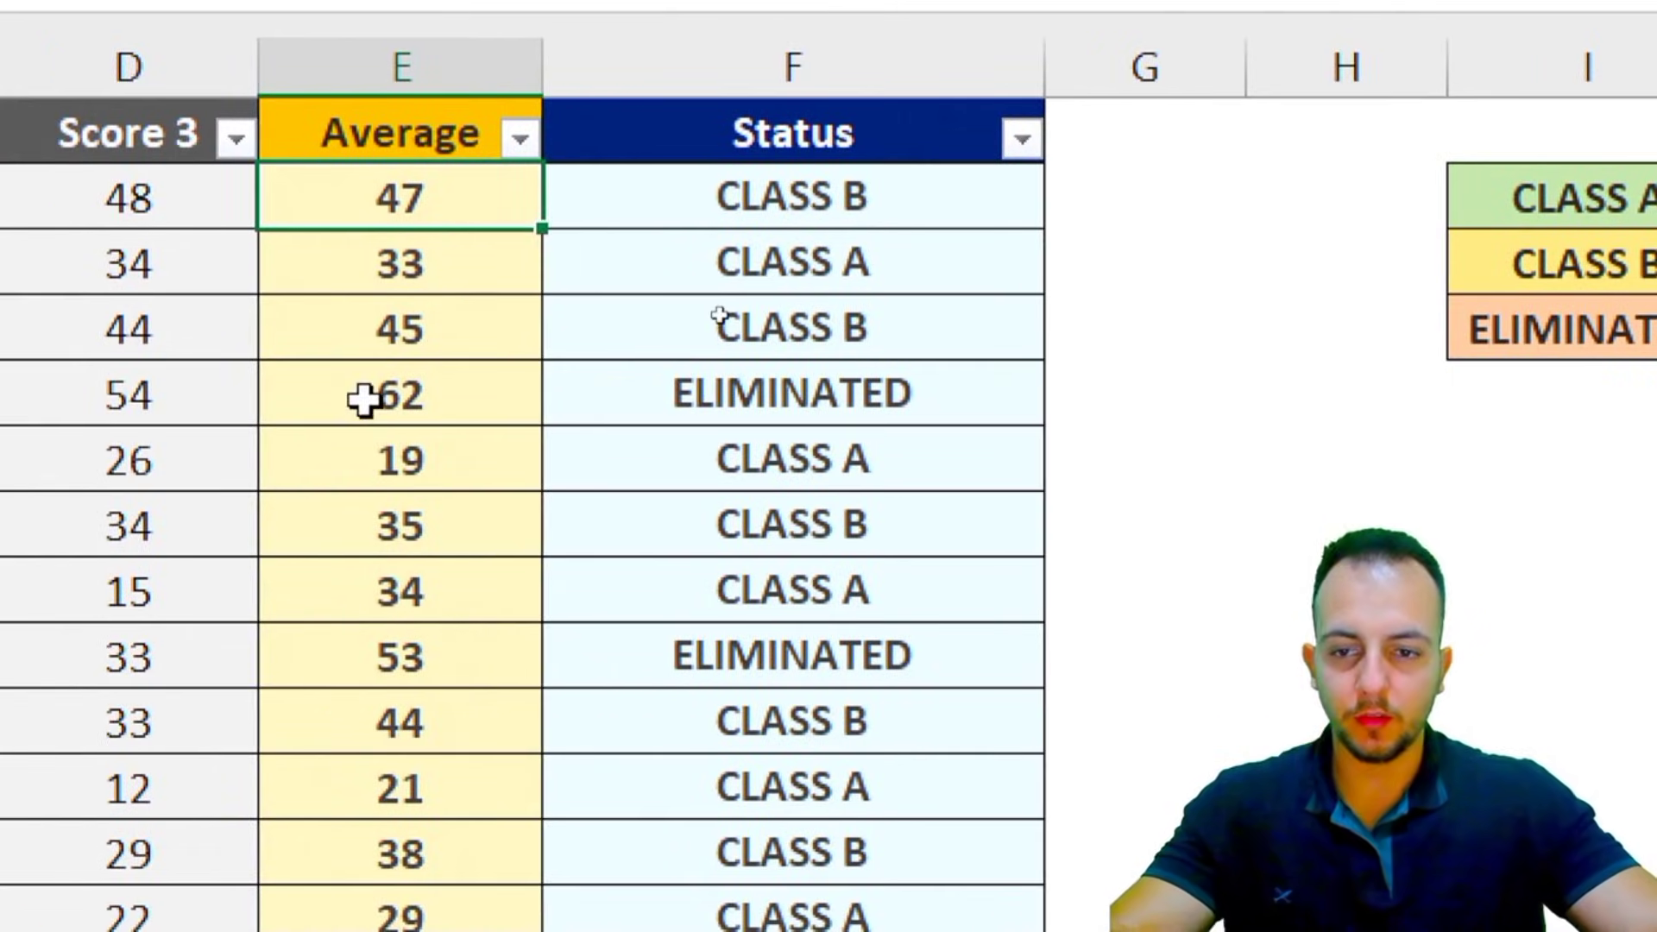
type("99")
key("ctrl+Return")
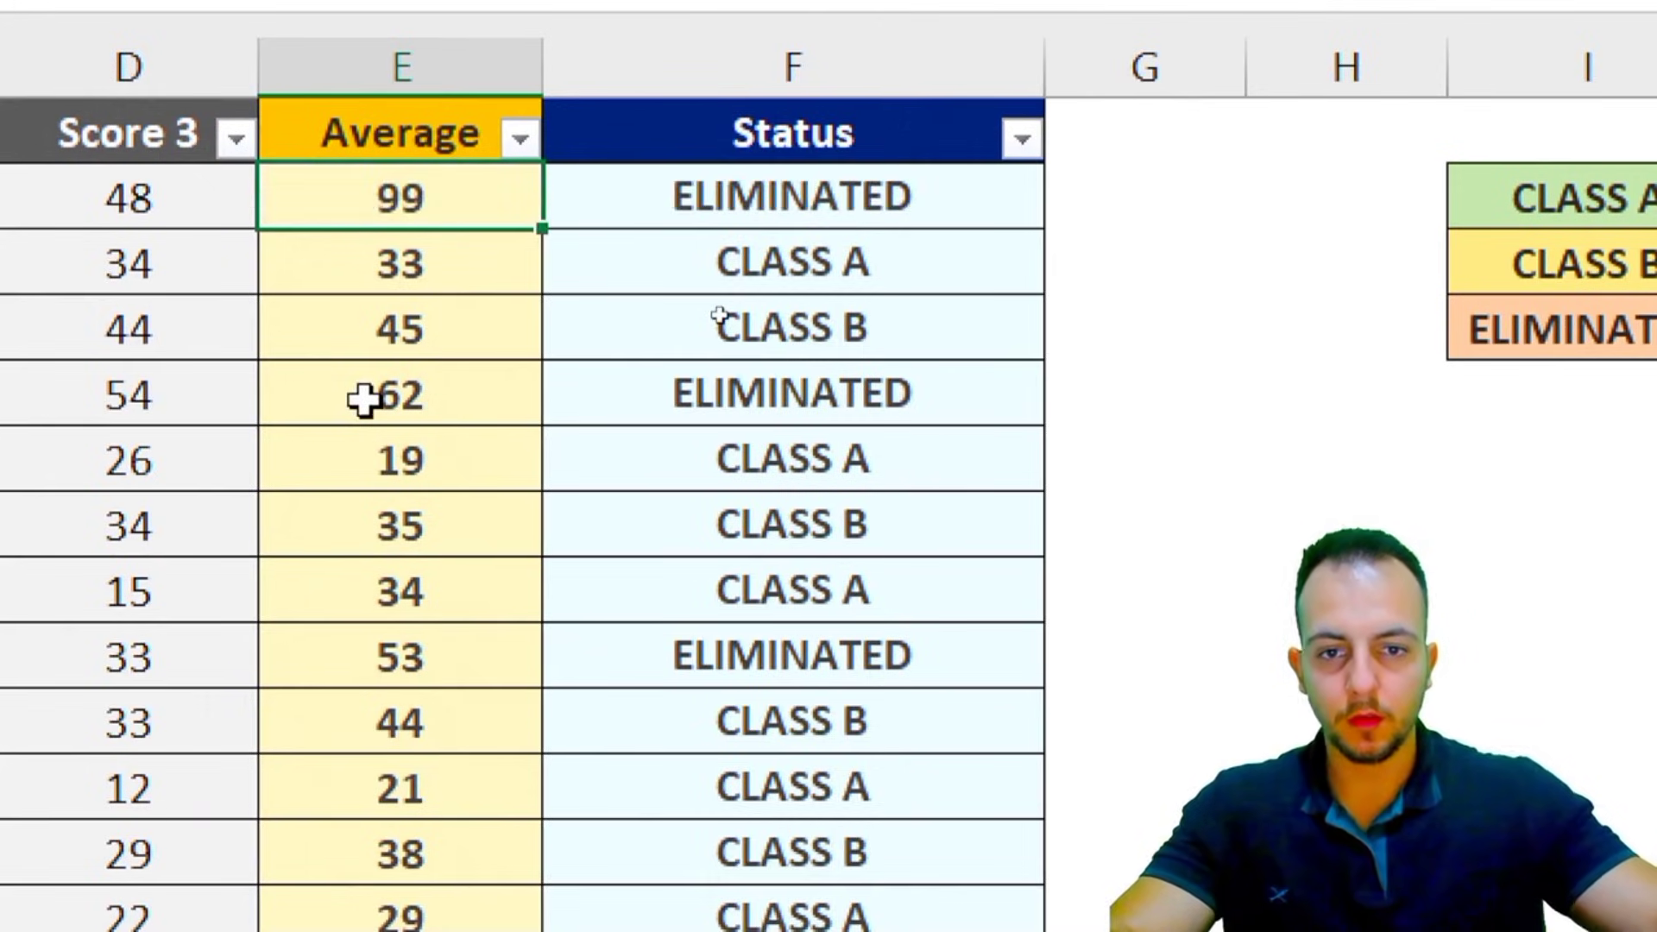
- Mark the result, then undo the test values to restore the average of 57
key("ctrl+2")
mouse_move(310, 145)
left_mouse_down()
mouse_move(889, 249)
mouse_move(976, 231)
left_mouse_up()
key("Escape")
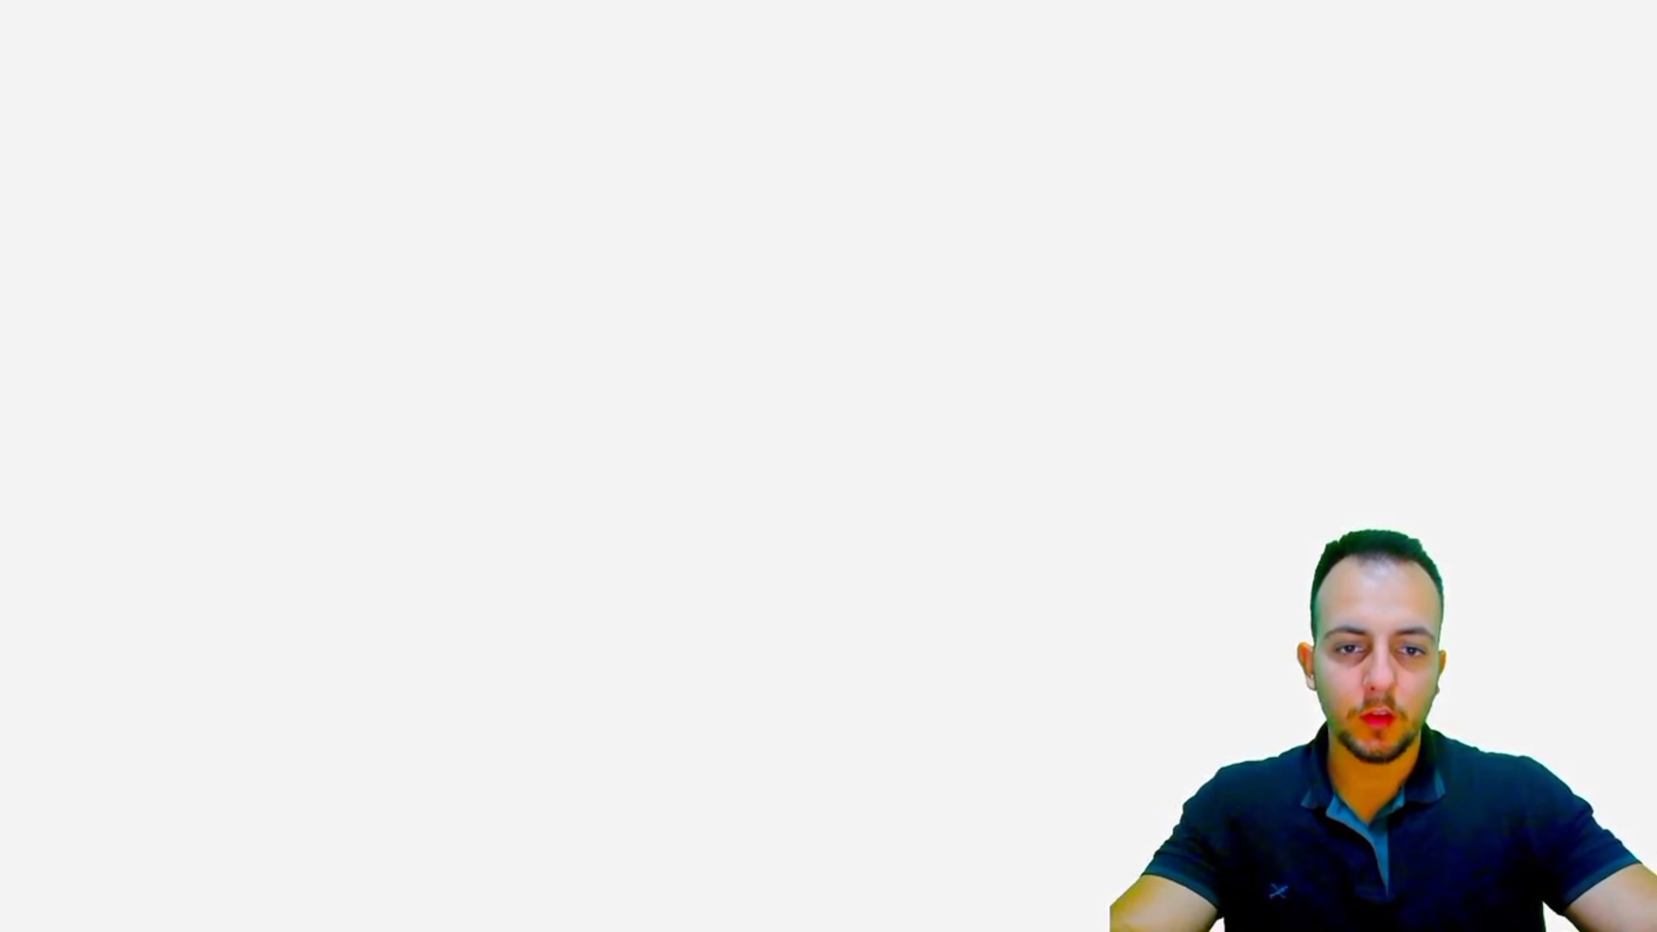
key("ctrl+z")
key("ctrl+z")
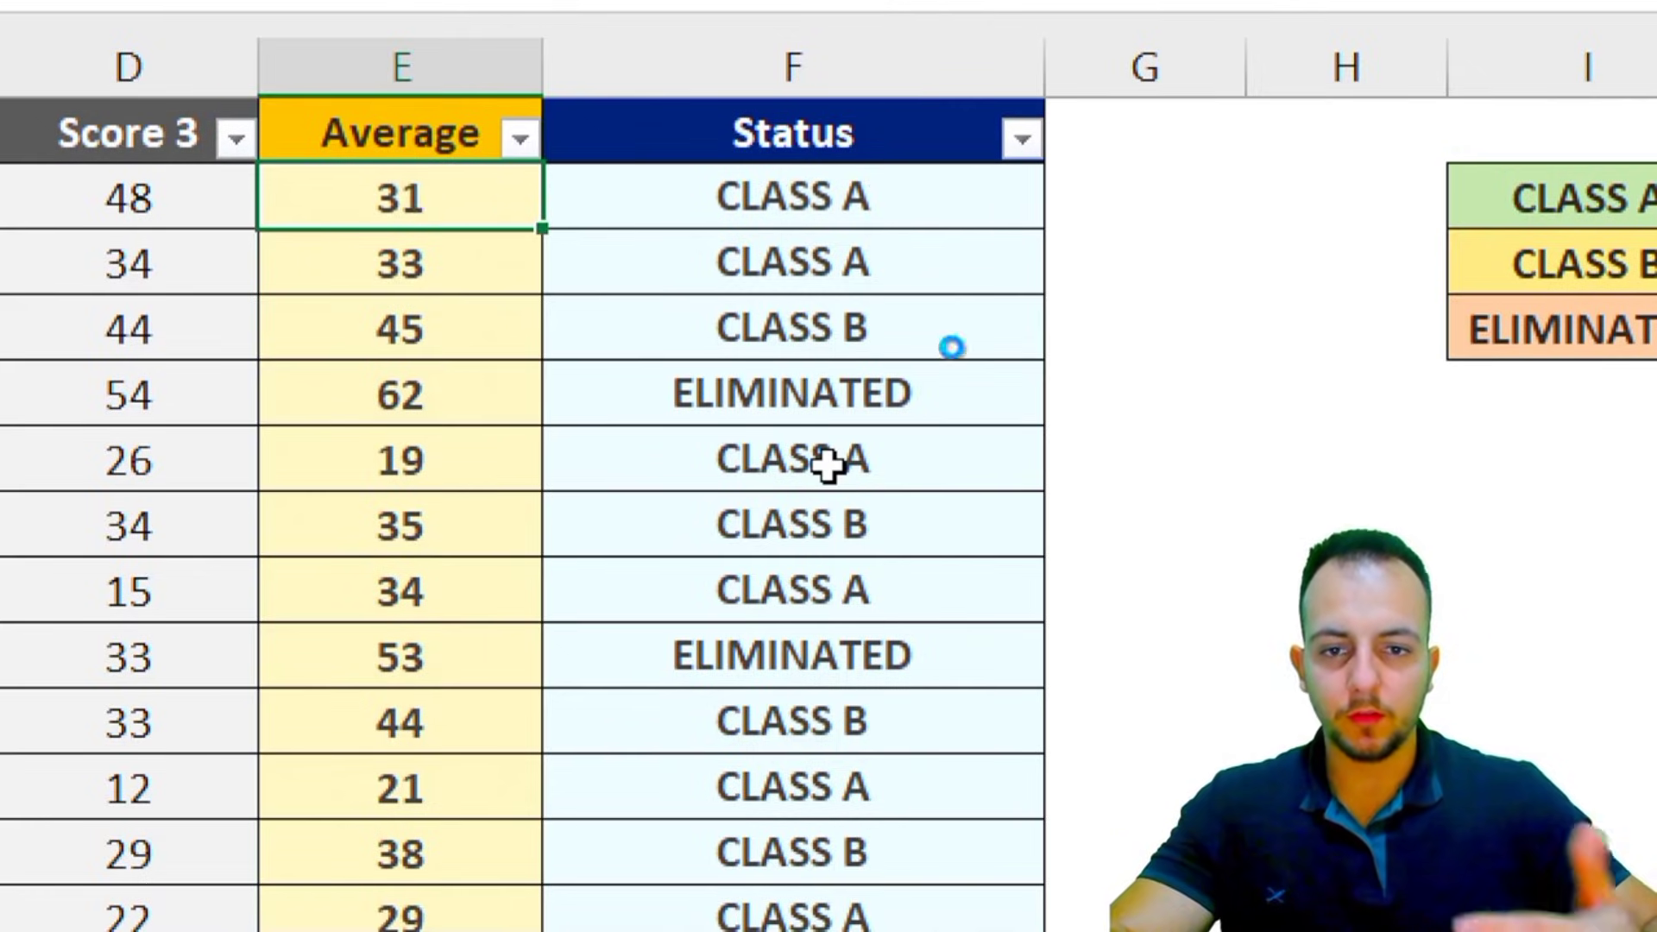
key("ctrl+z")
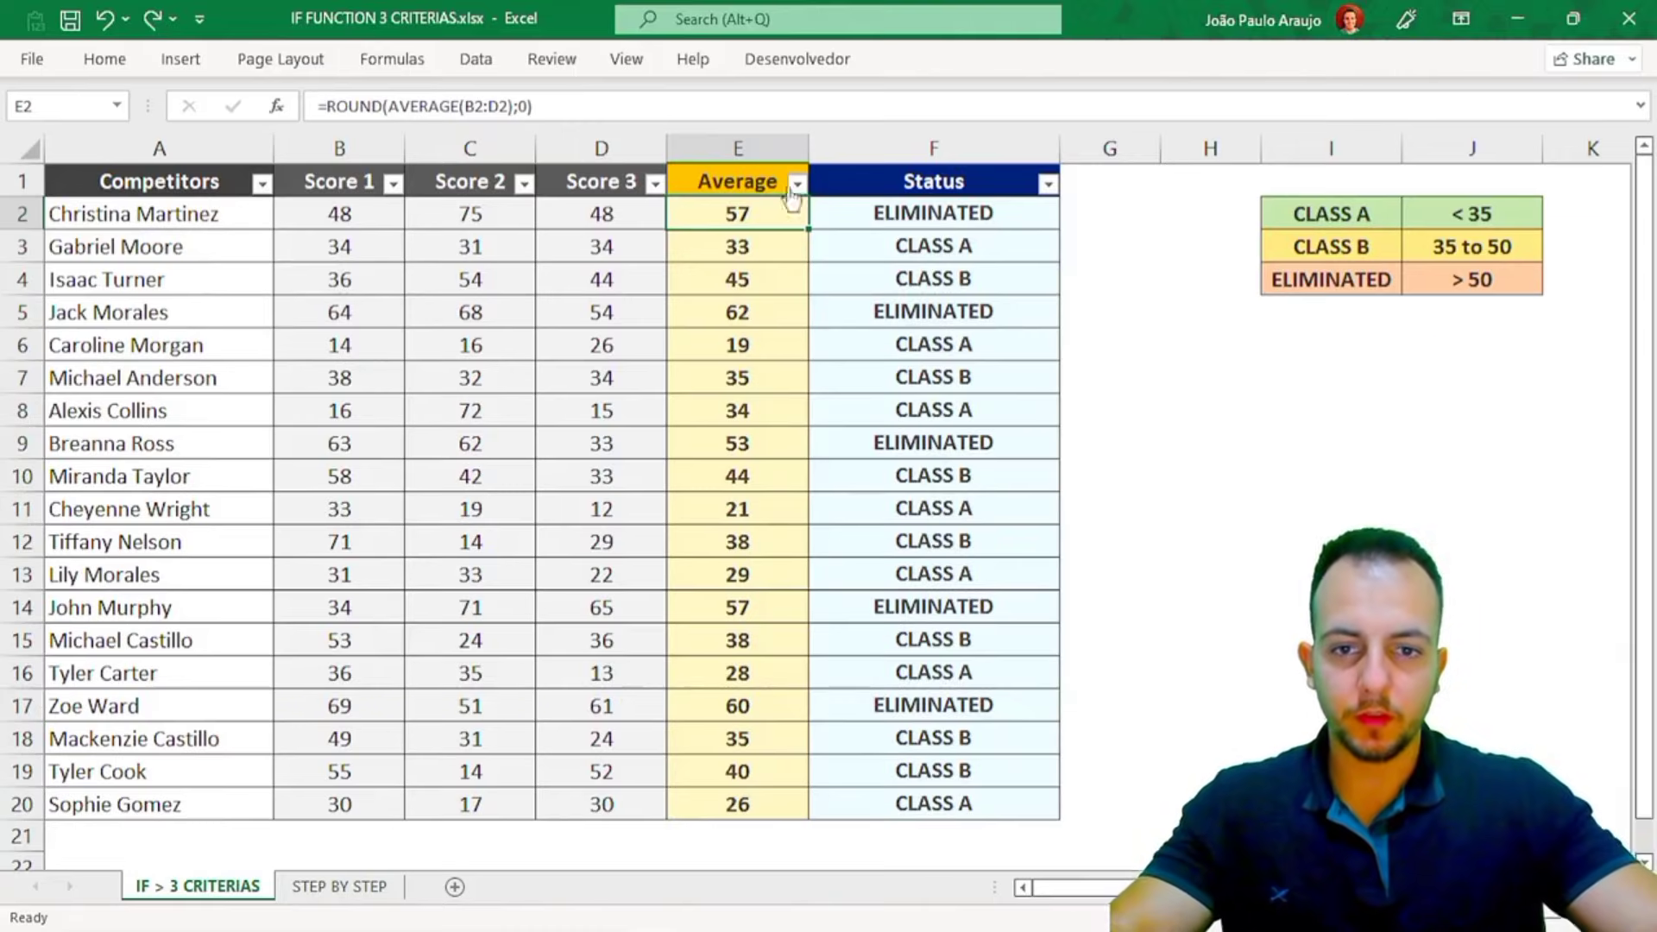
left_click(768, 177)
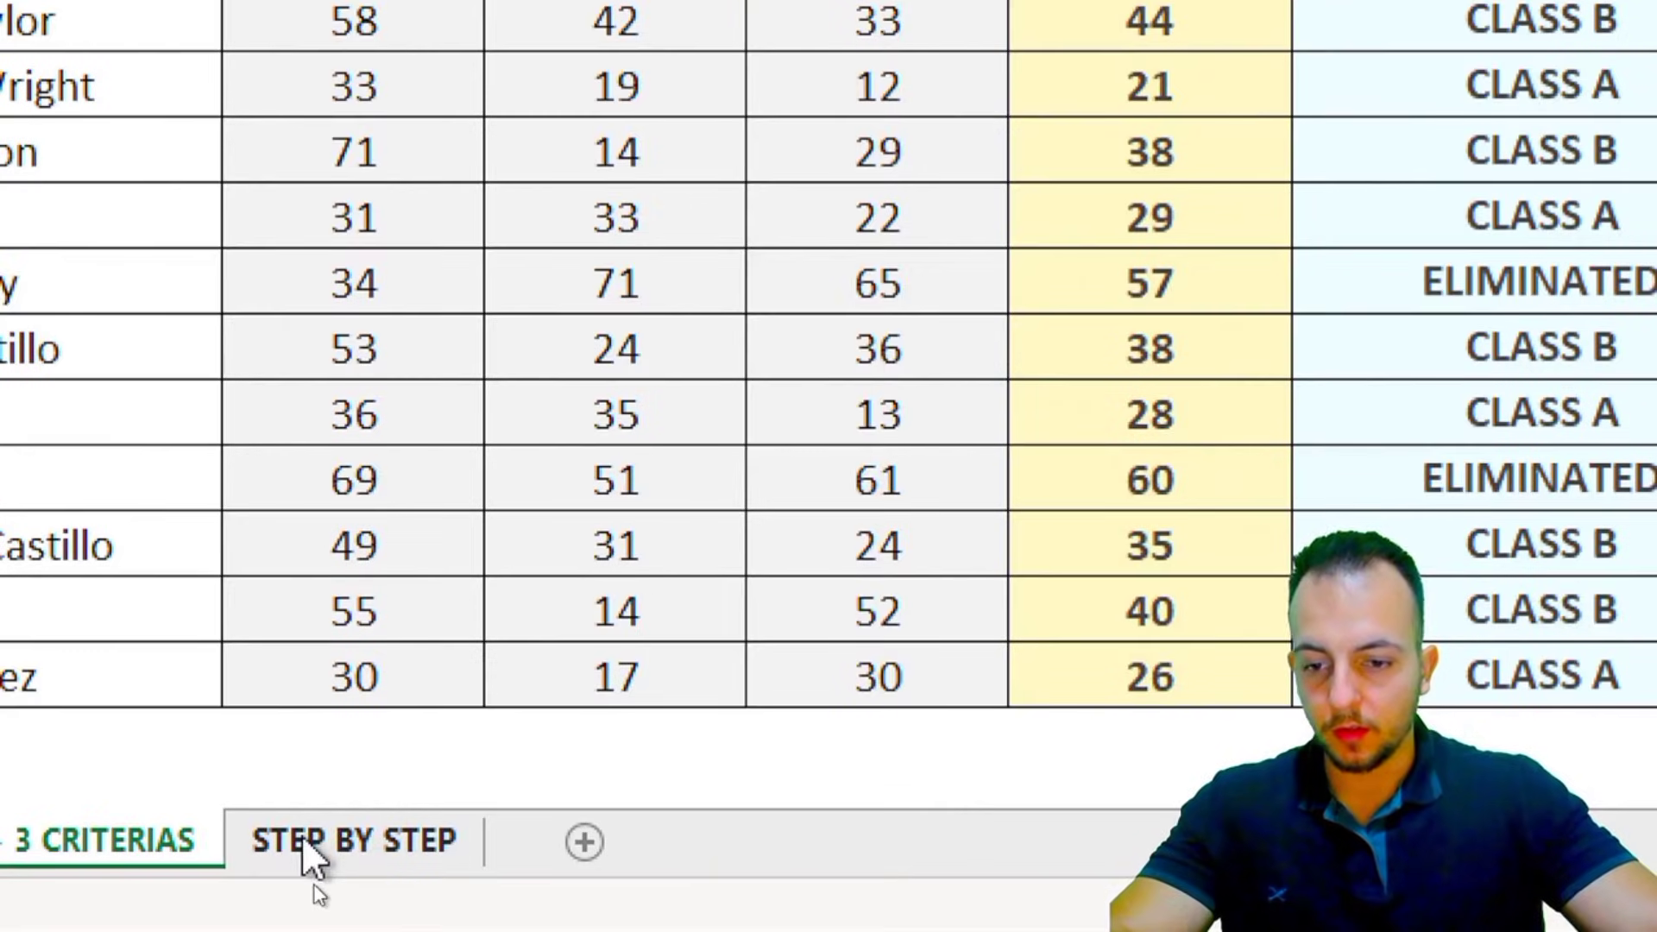
- On the STEP BY STEP sheet, start =IF( in Status cell F2 from autocomplete
left_click(333, 835)
left_click(970, 213)
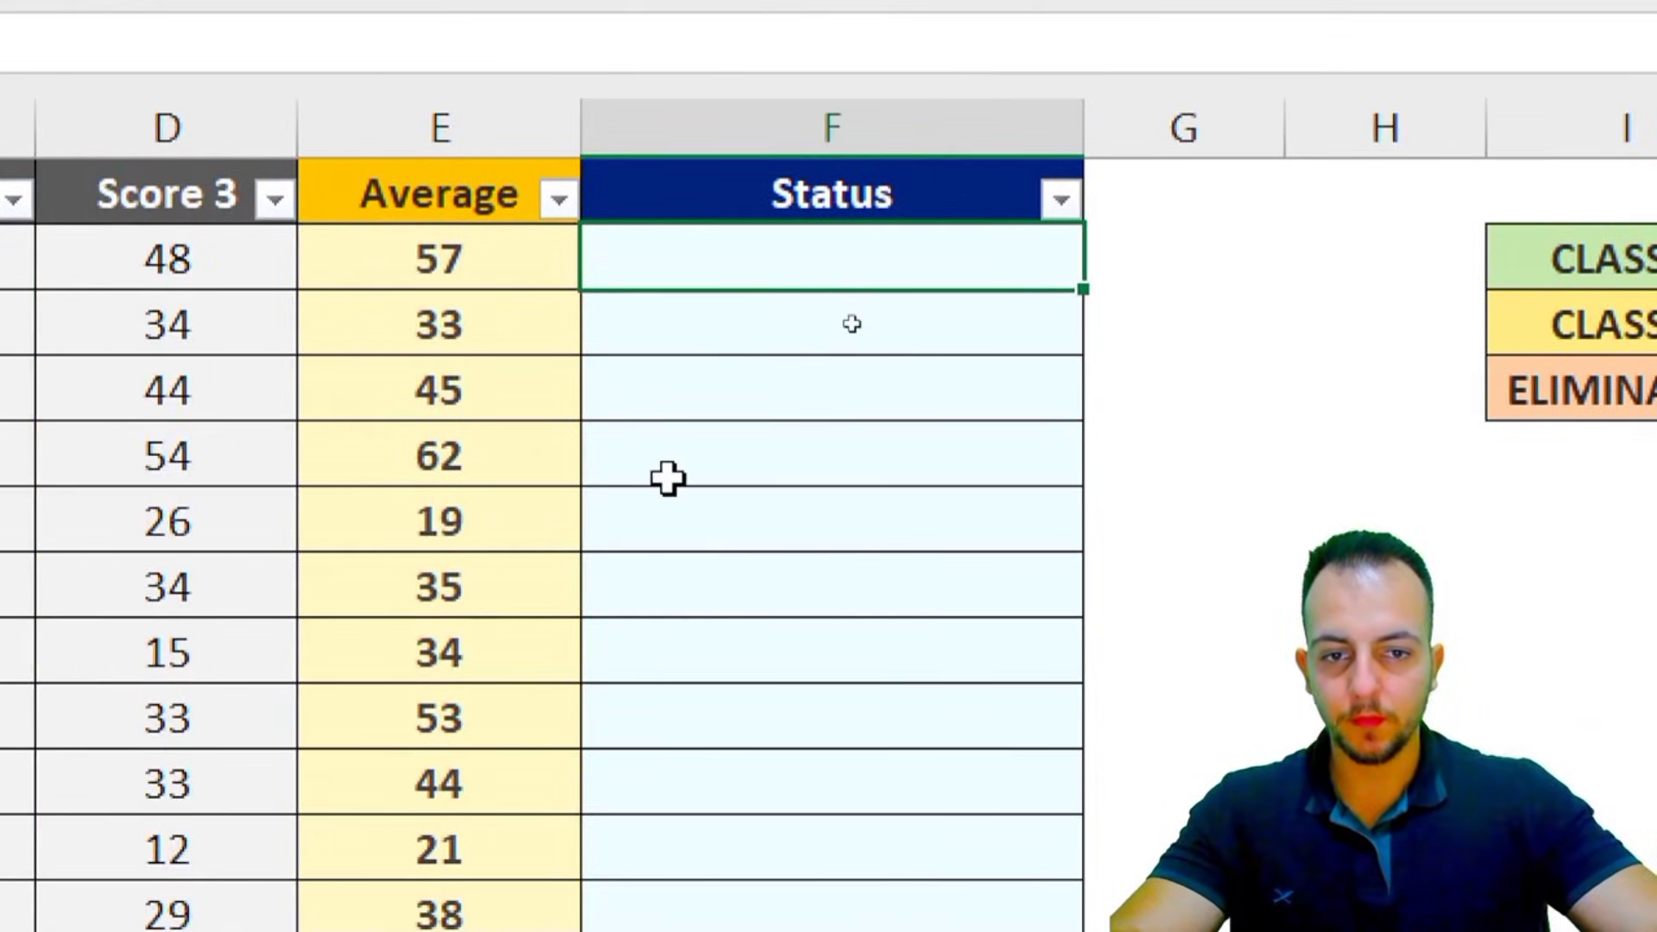
type("=")
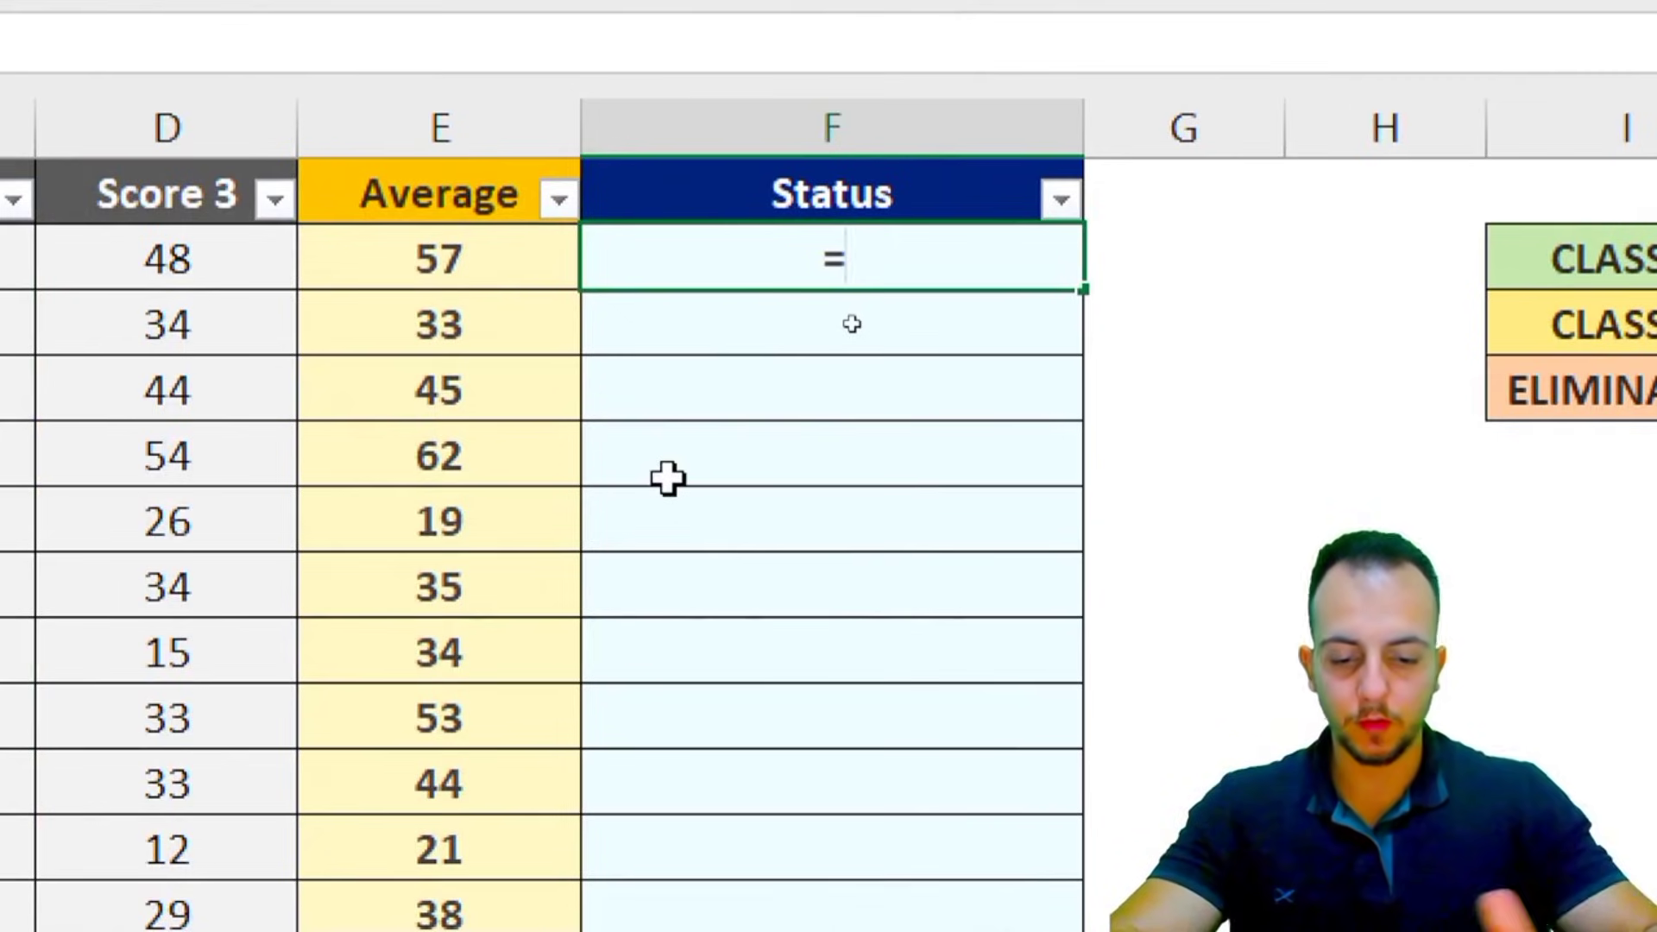
type("if")
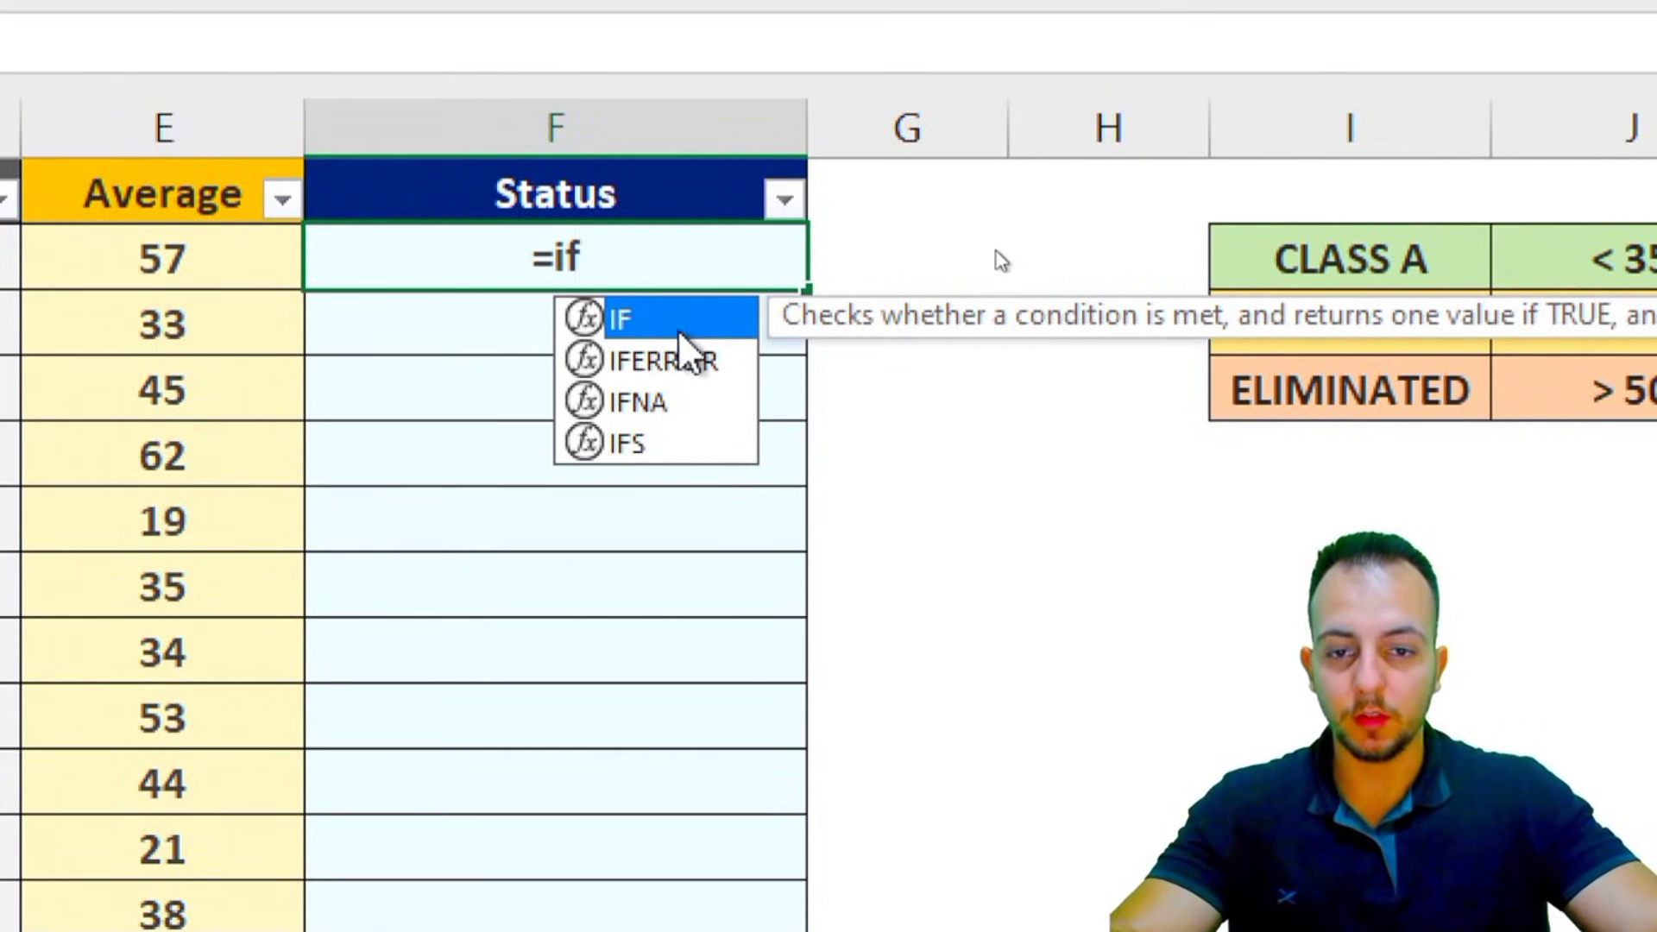
double_click(666, 323)
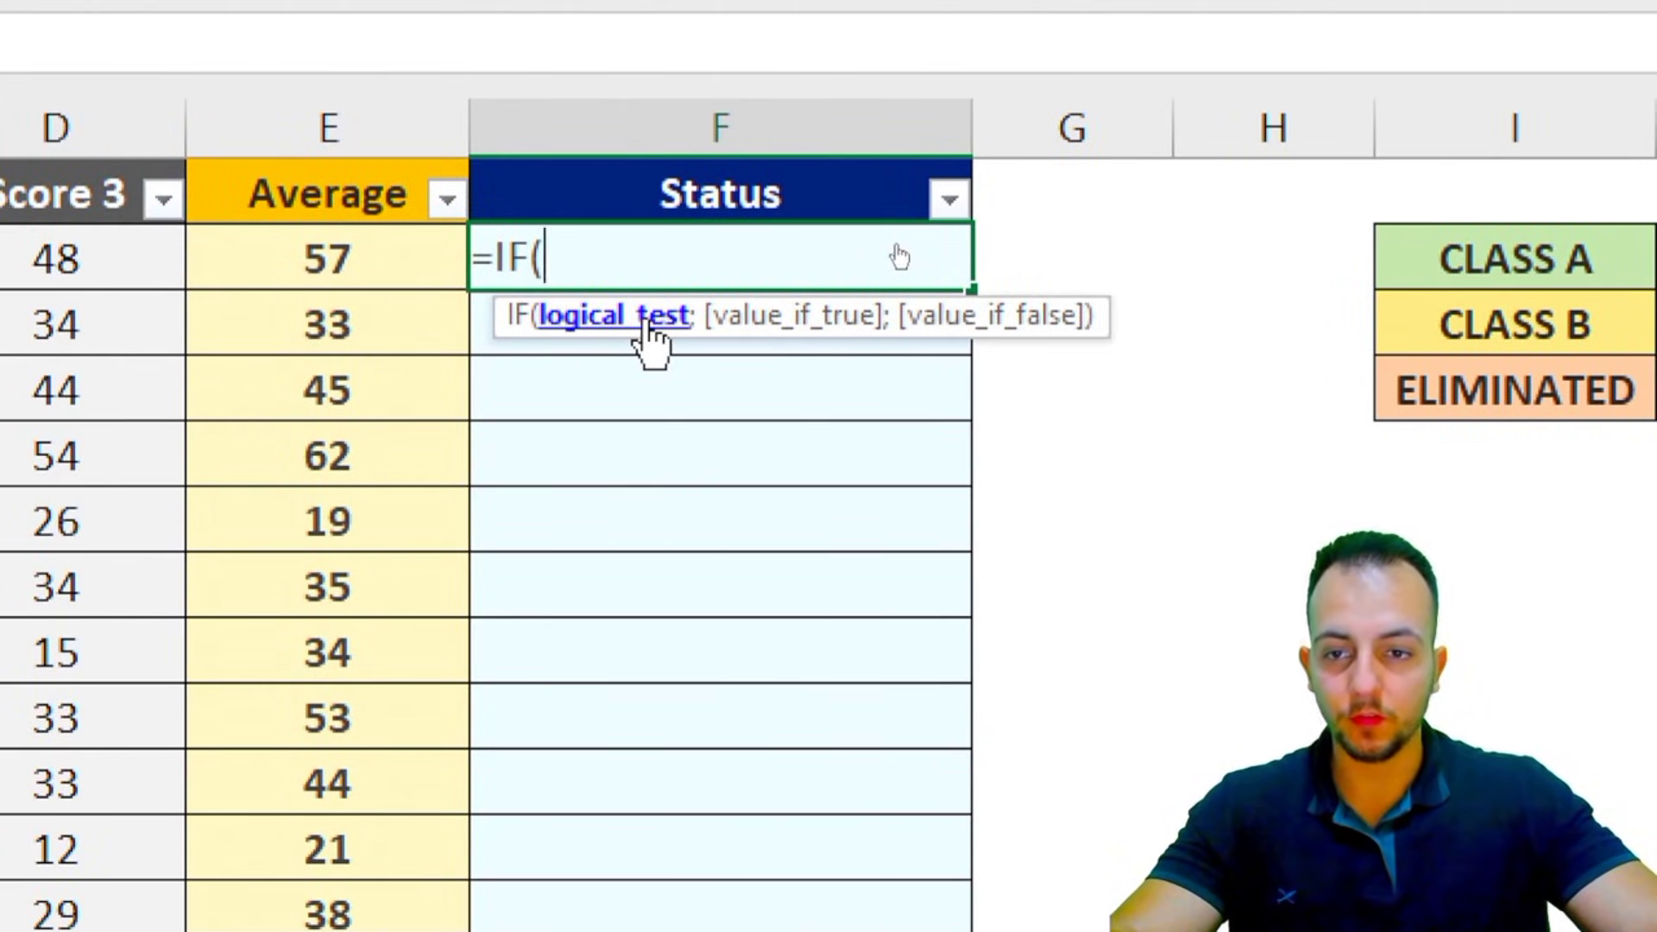
- Give the IF the logical test E2<35; using the E2 cell reference
left_click(388, 261)
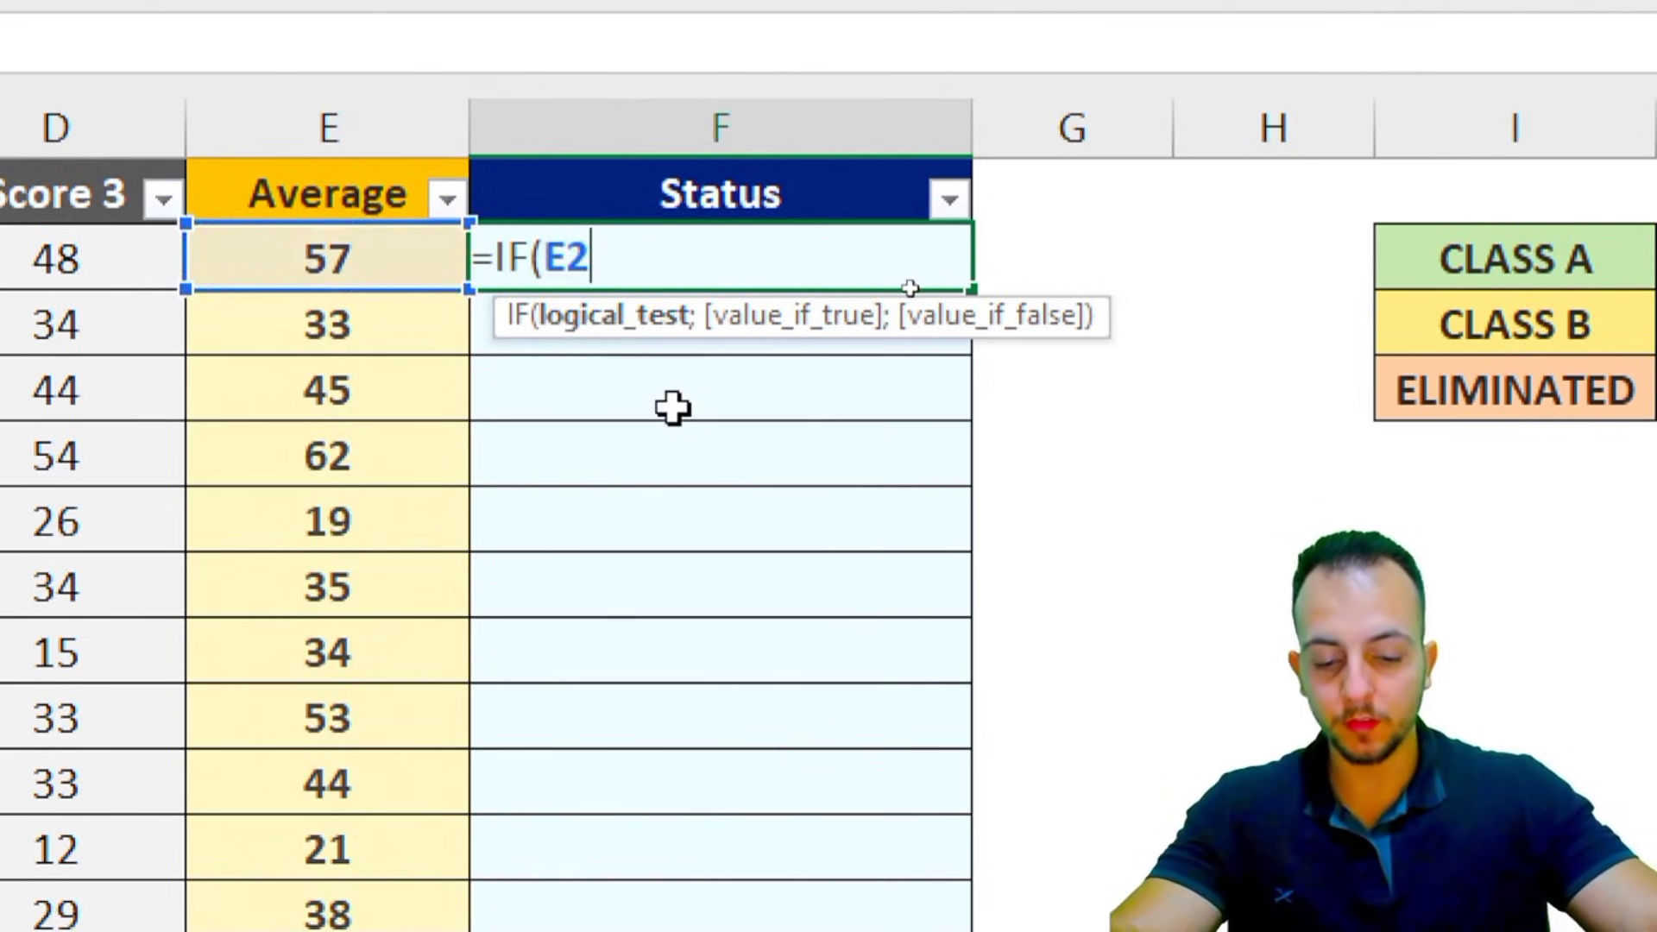
type("<35")
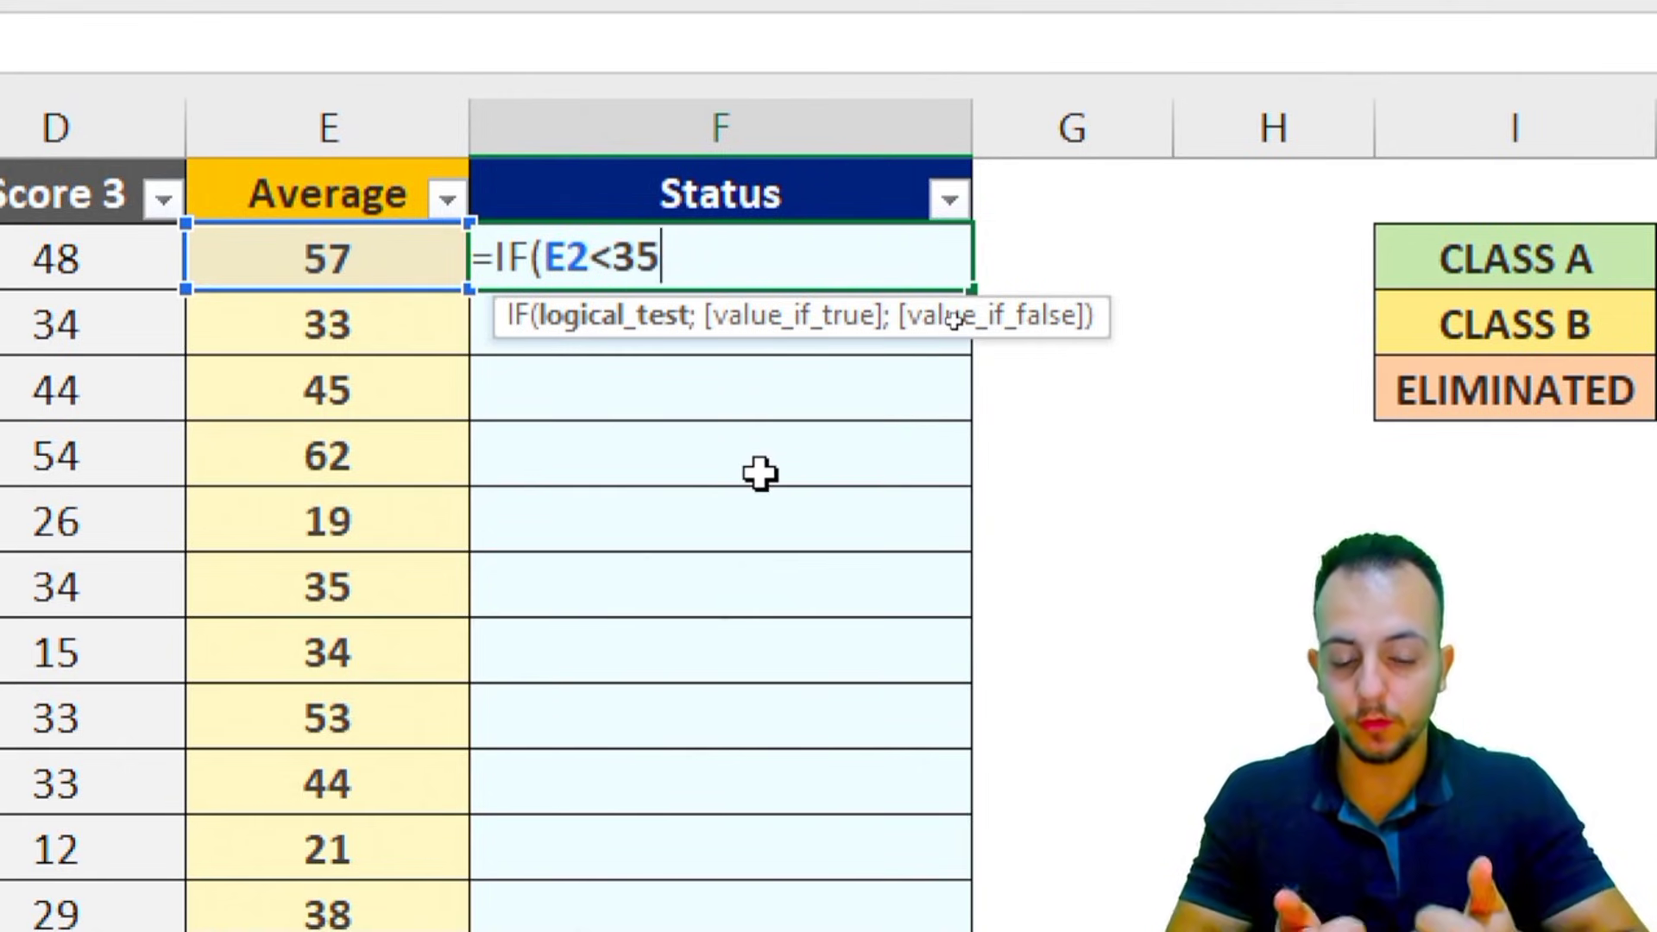
type(";")
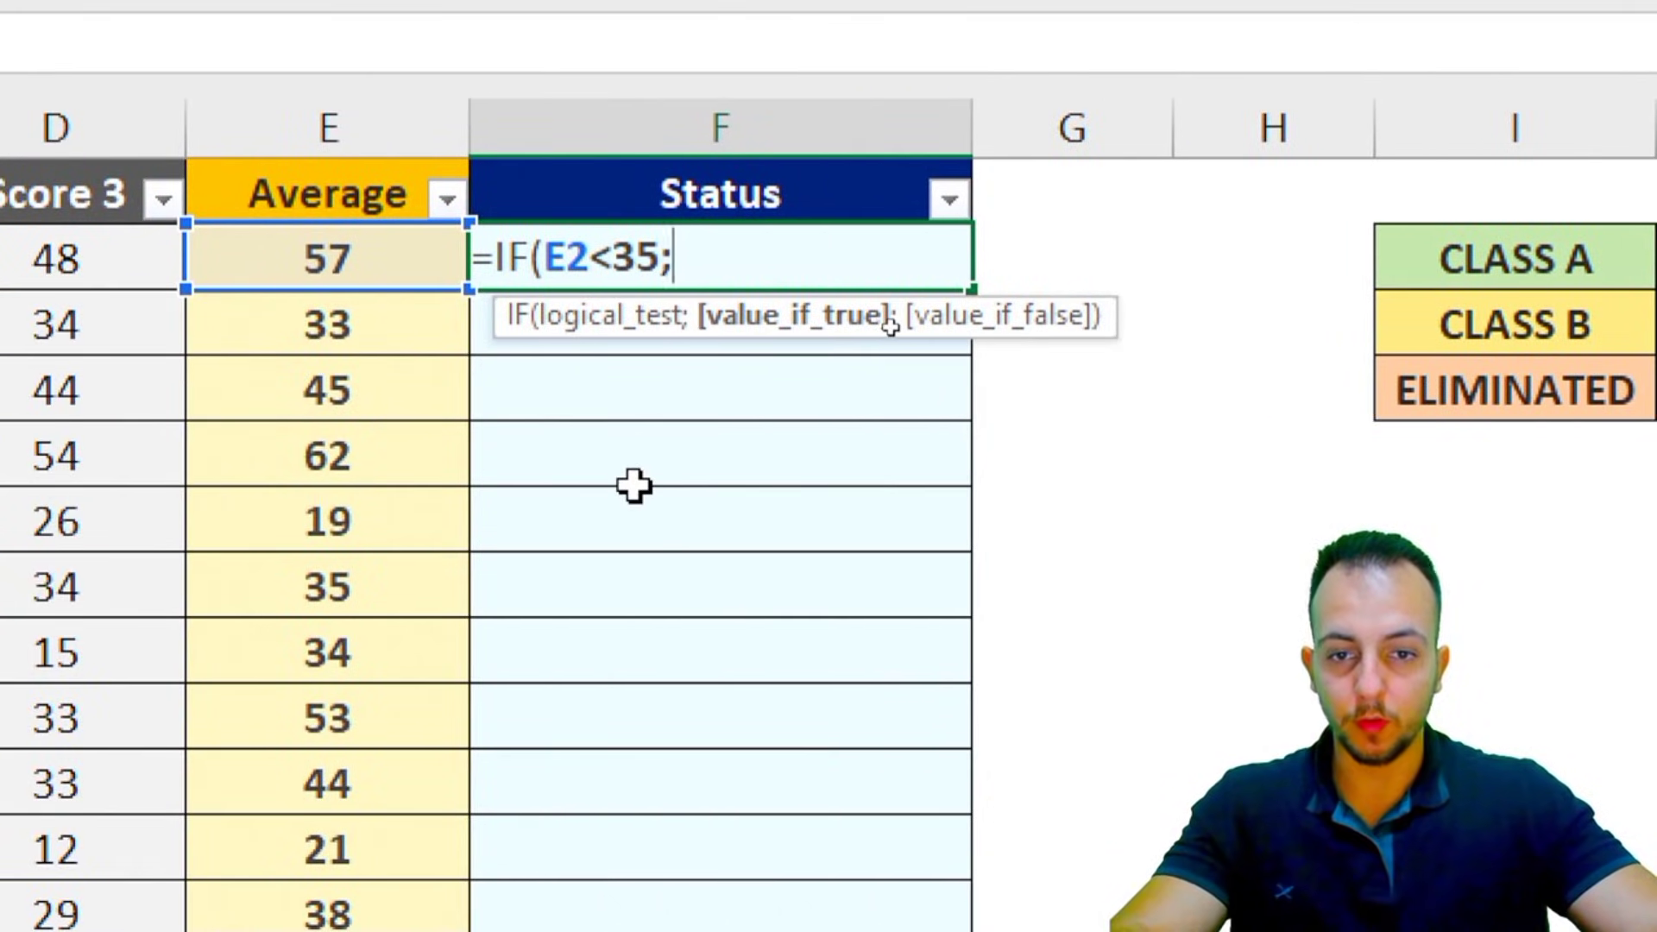
- Add "Class A" as the true value and mark the CLASS A < 35 rule in red
type("\"Class")
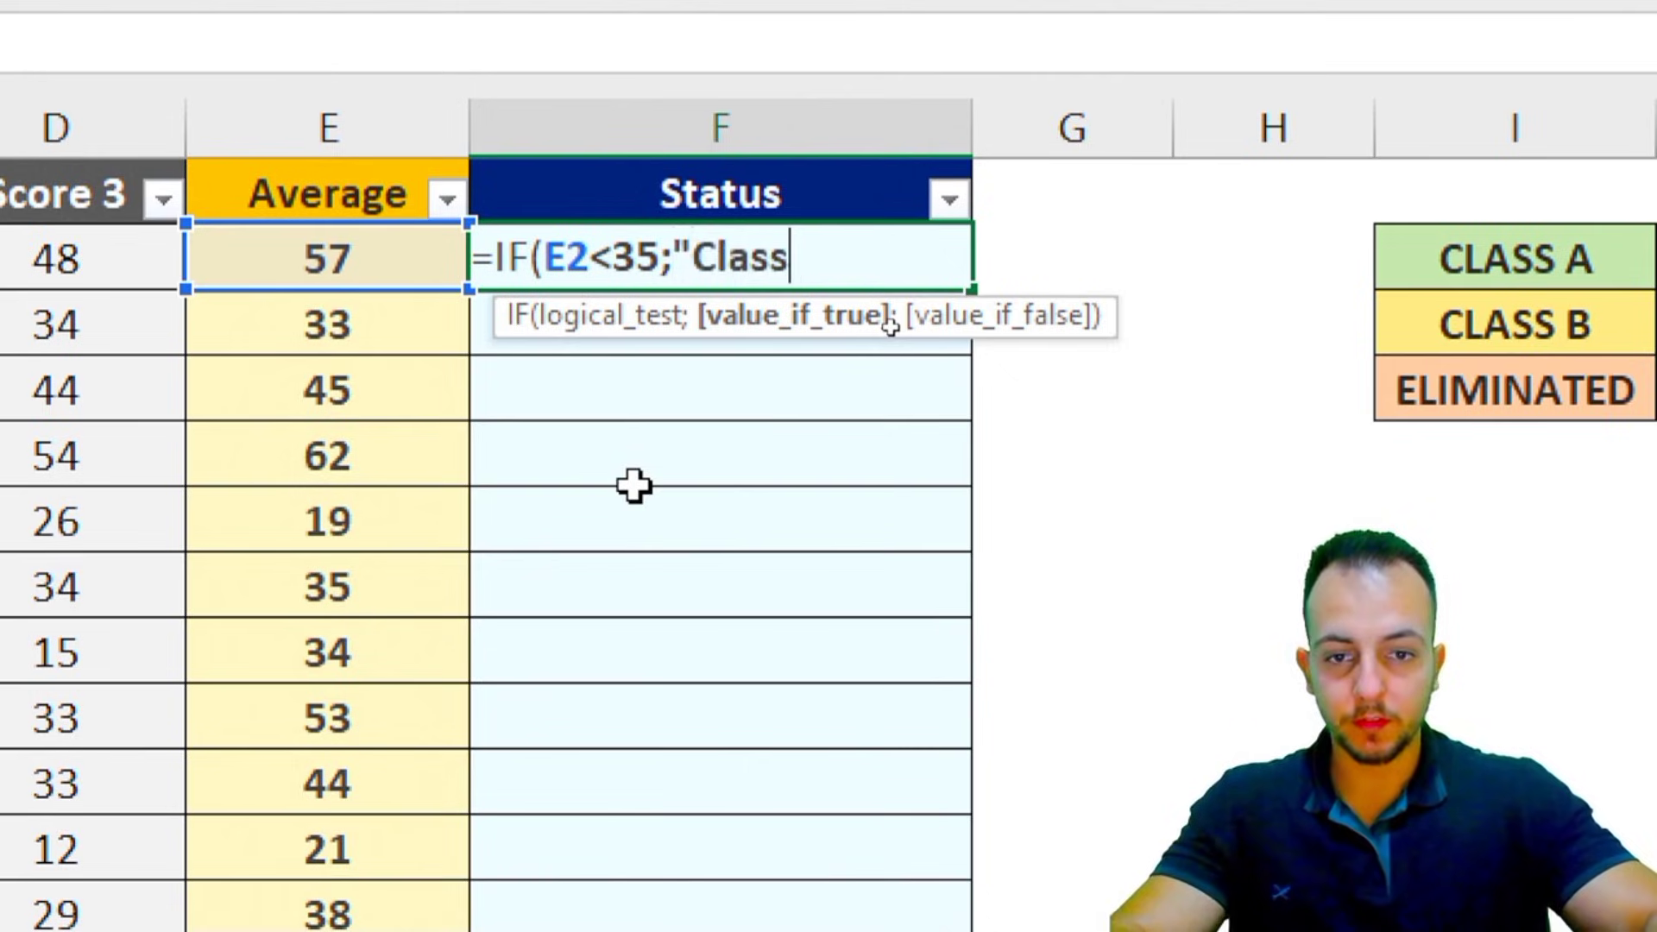
type(" A\"")
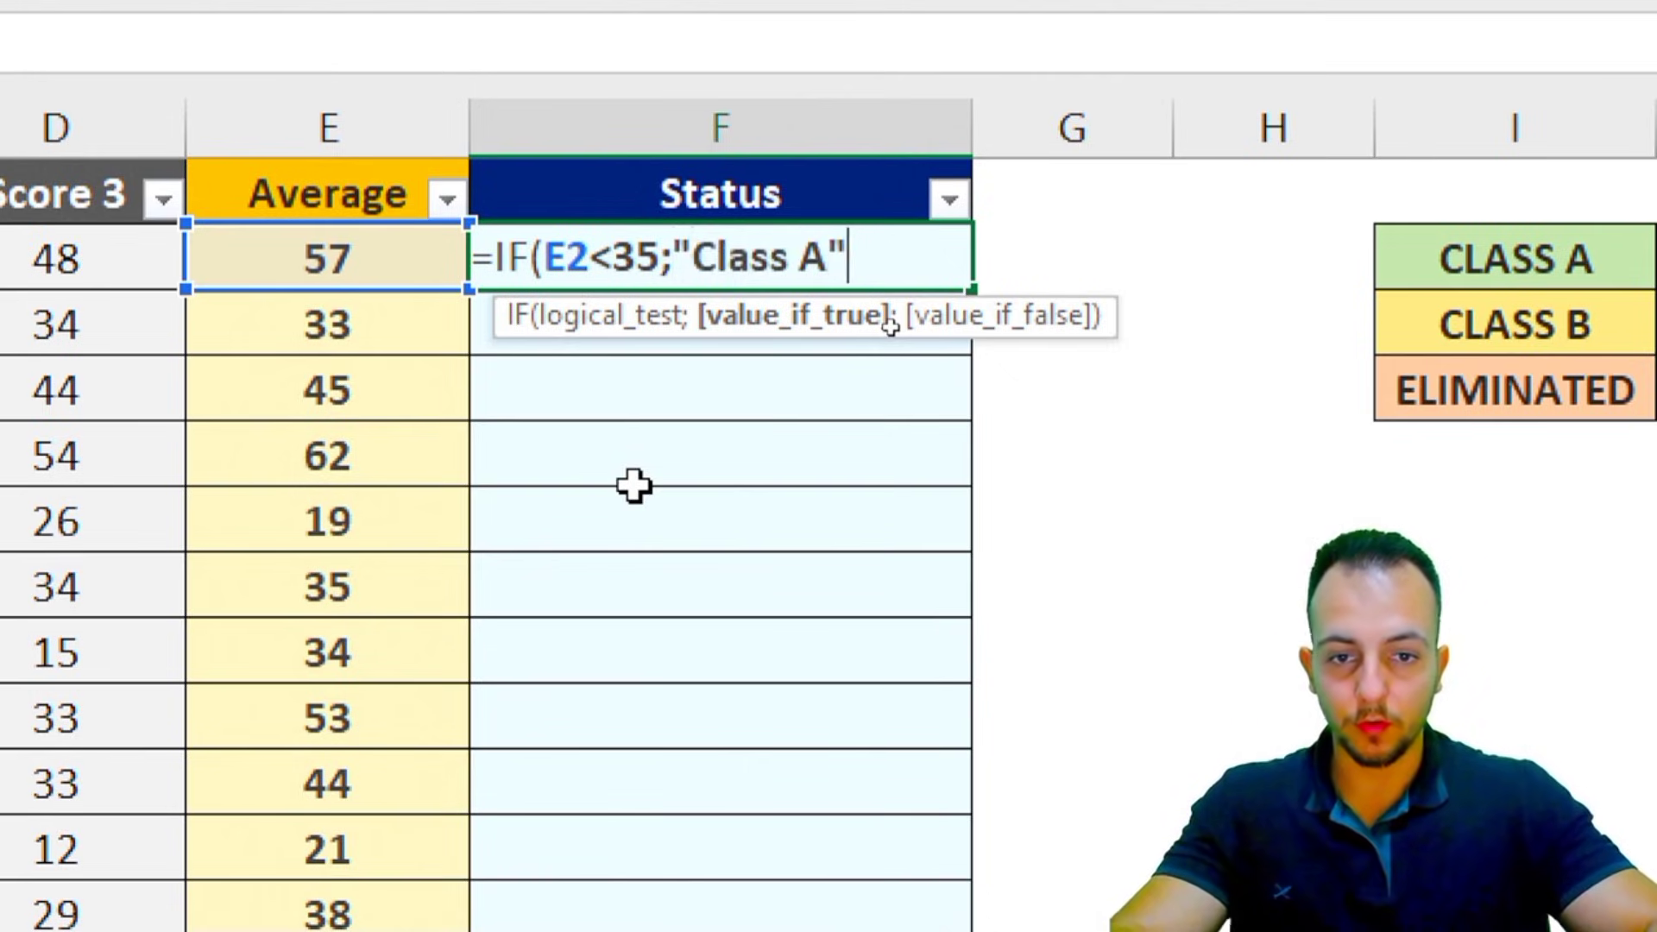
type(";")
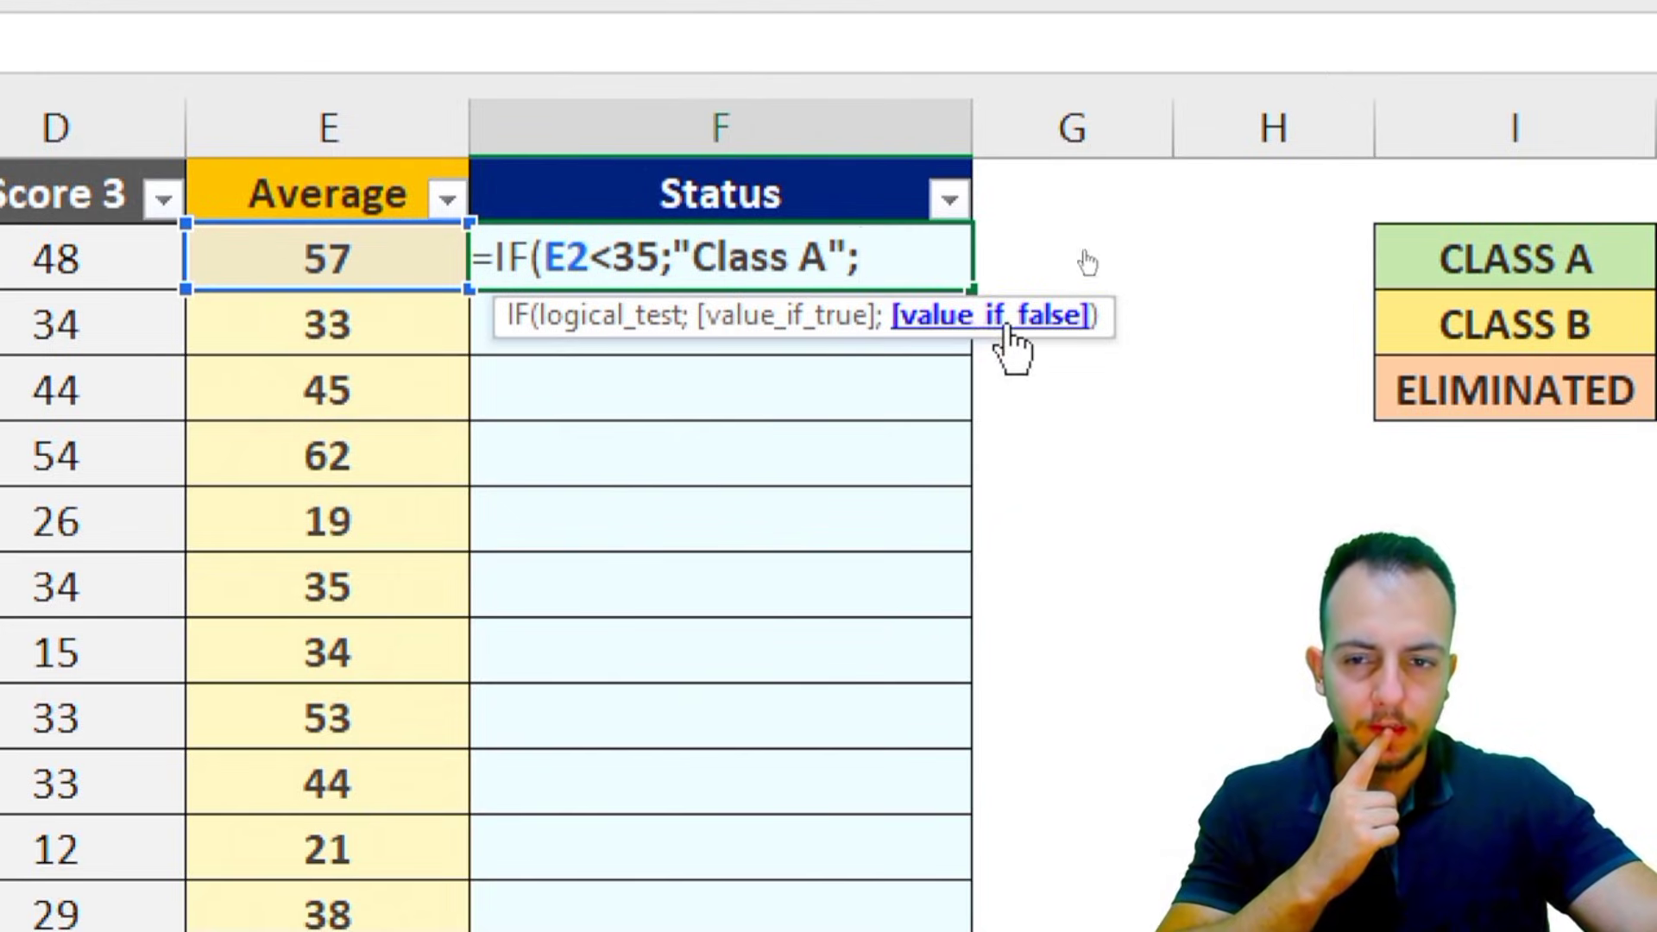
key("ctrl+2")
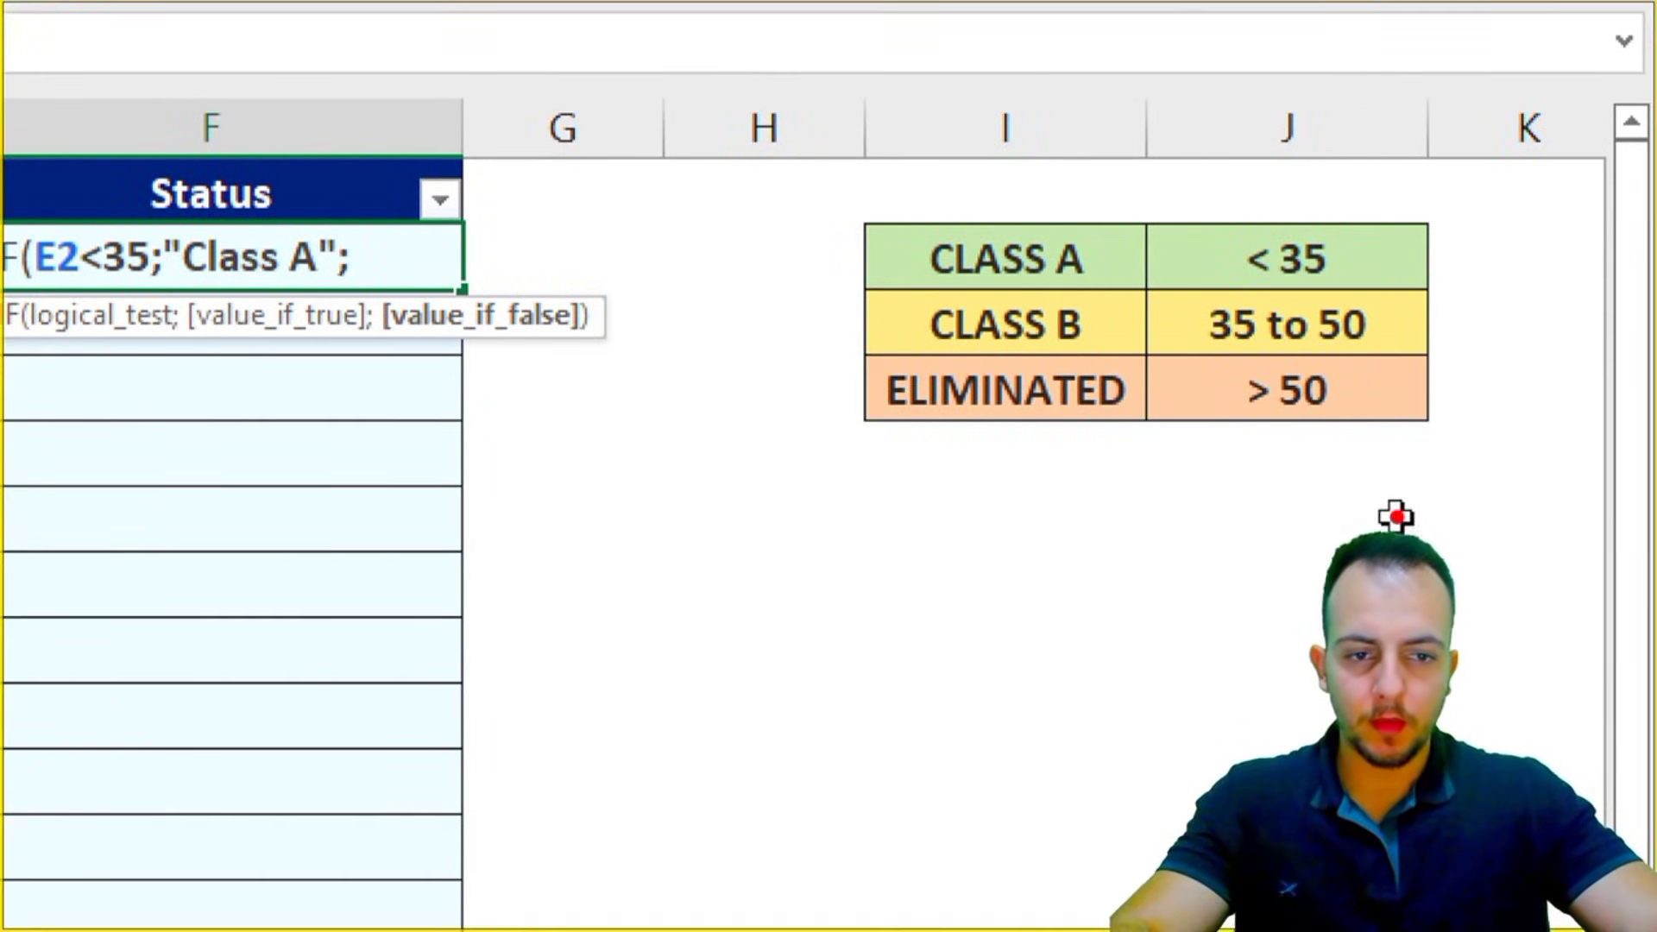
left_click_drag(850, 212, 1458, 294)
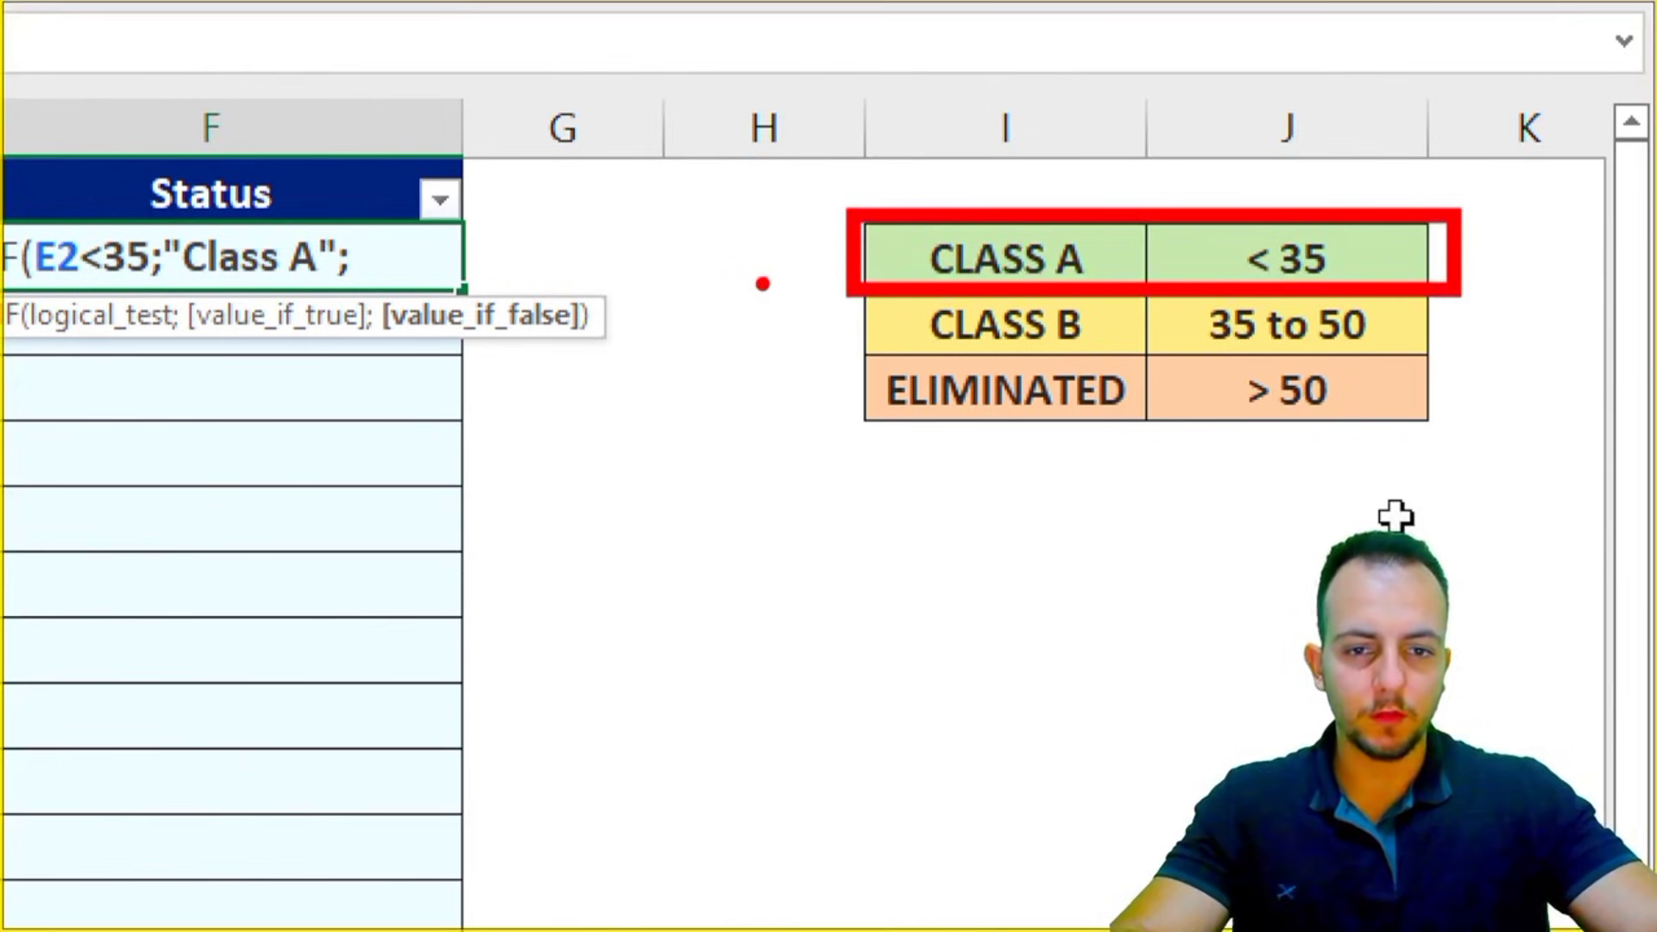
mouse_move(758, 277)
left_mouse_down()
mouse_move(820, 214)
mouse_move(830, 285)
left_mouse_up()
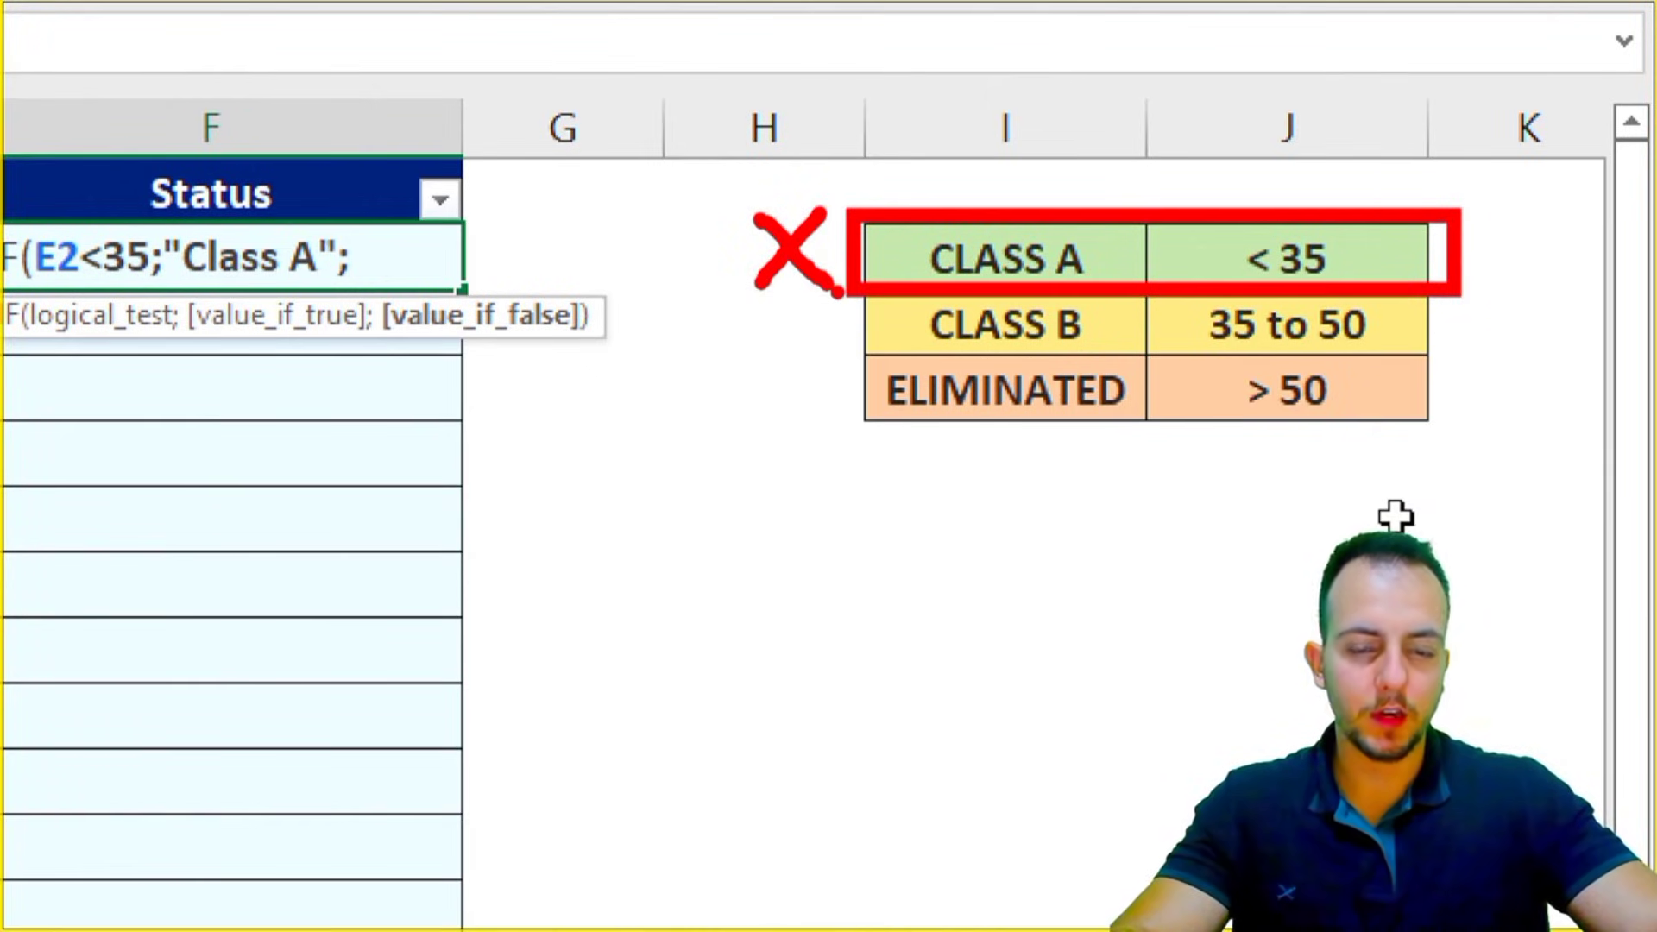
- Arrow the CLASS B and ELIMINATED rules, labelling them 2, pointing to the formula
key("ctrl+z")
key("ctrl+z")
key("ctrl+z")
left_click_drag(837, 326, 682, 326)
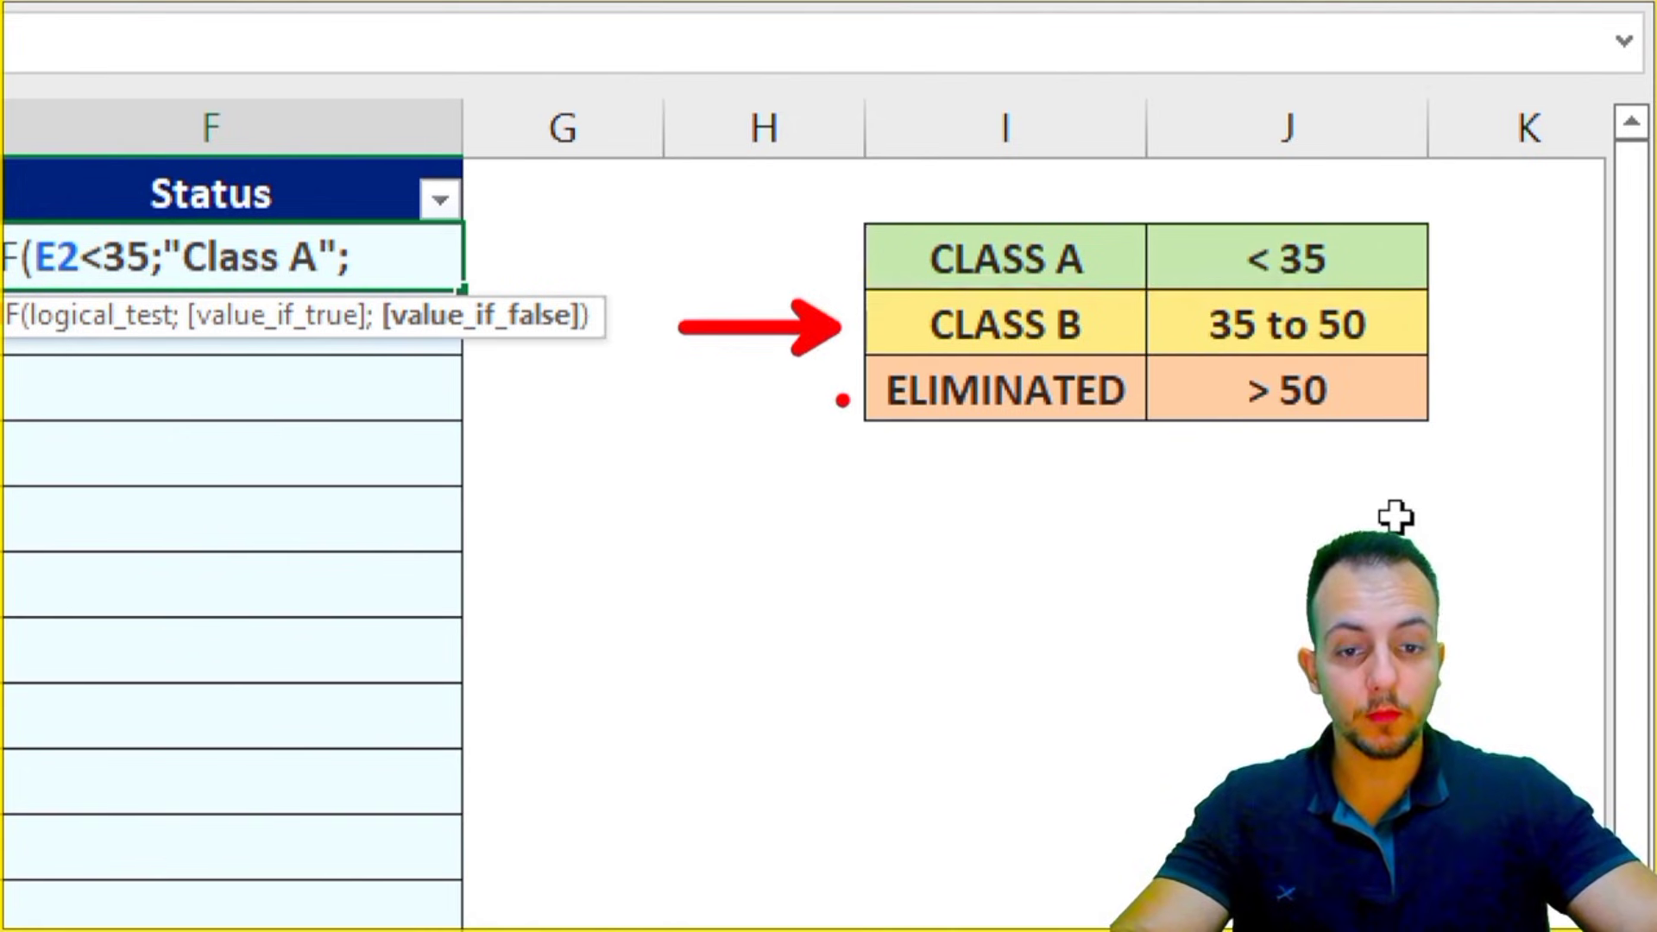
left_click_drag(835, 396, 675, 397)
mouse_move(613, 494)
left_mouse_down()
mouse_move(656, 609)
mouse_move(734, 638)
mouse_move(744, 580)
left_mouse_up()
left_click_drag(518, 544, 313, 360)
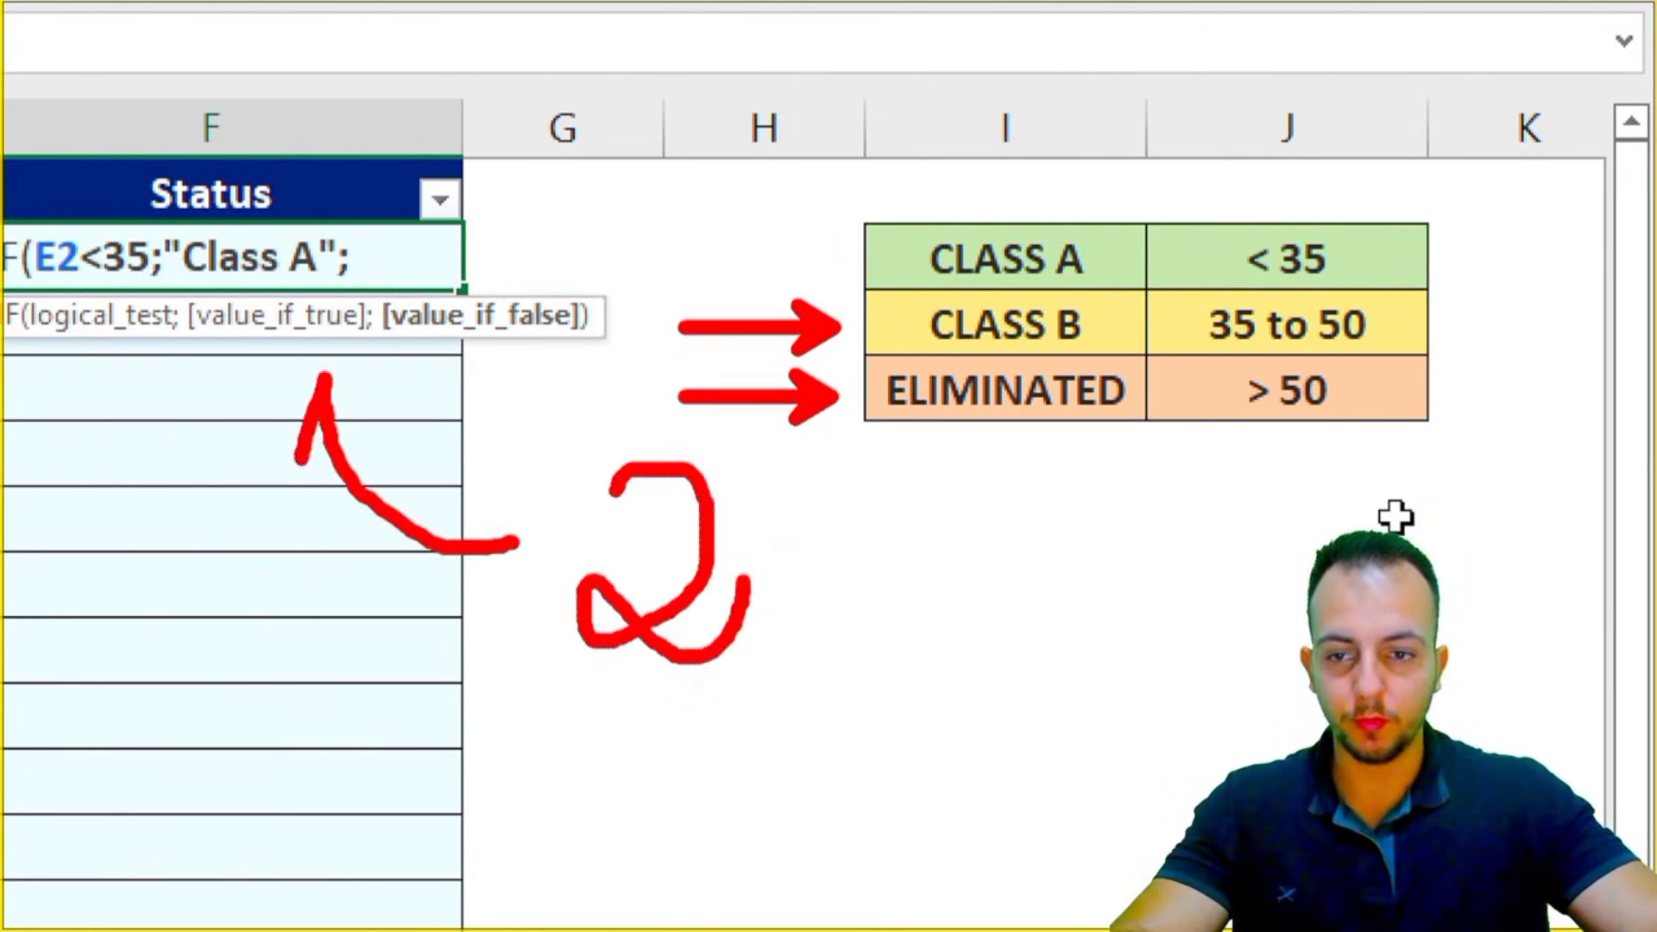
left_click_drag(298, 471, 338, 392)
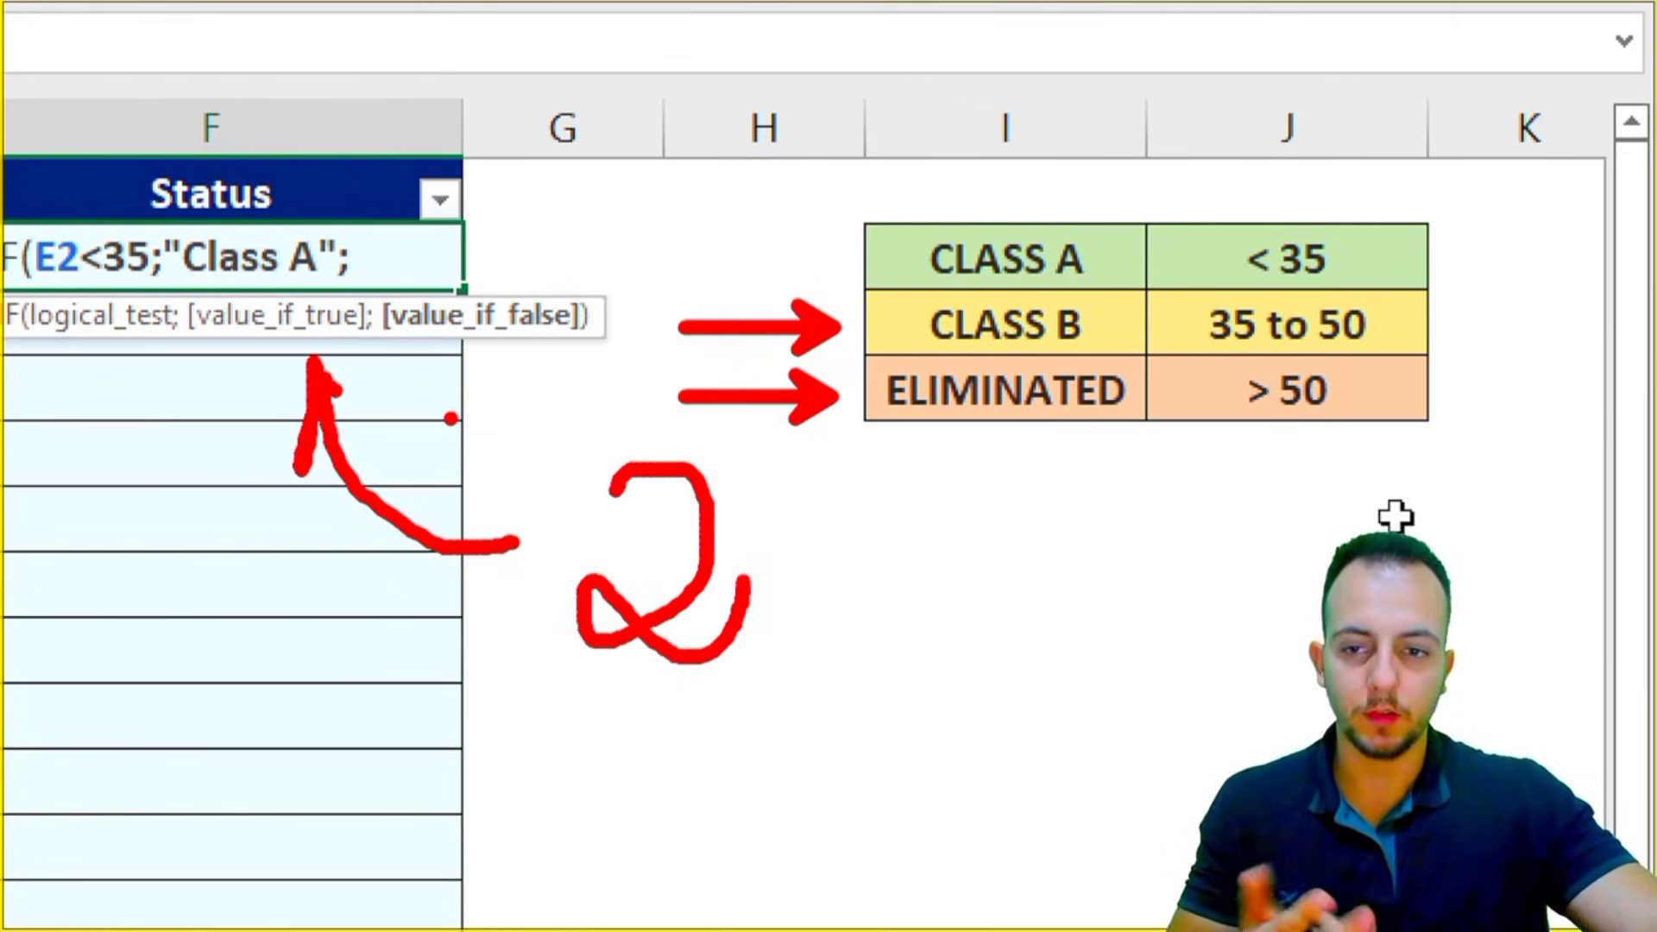
- Nest IF(E2<=50;"Class B";"Eliminated" as the false value of the formula
type("if")
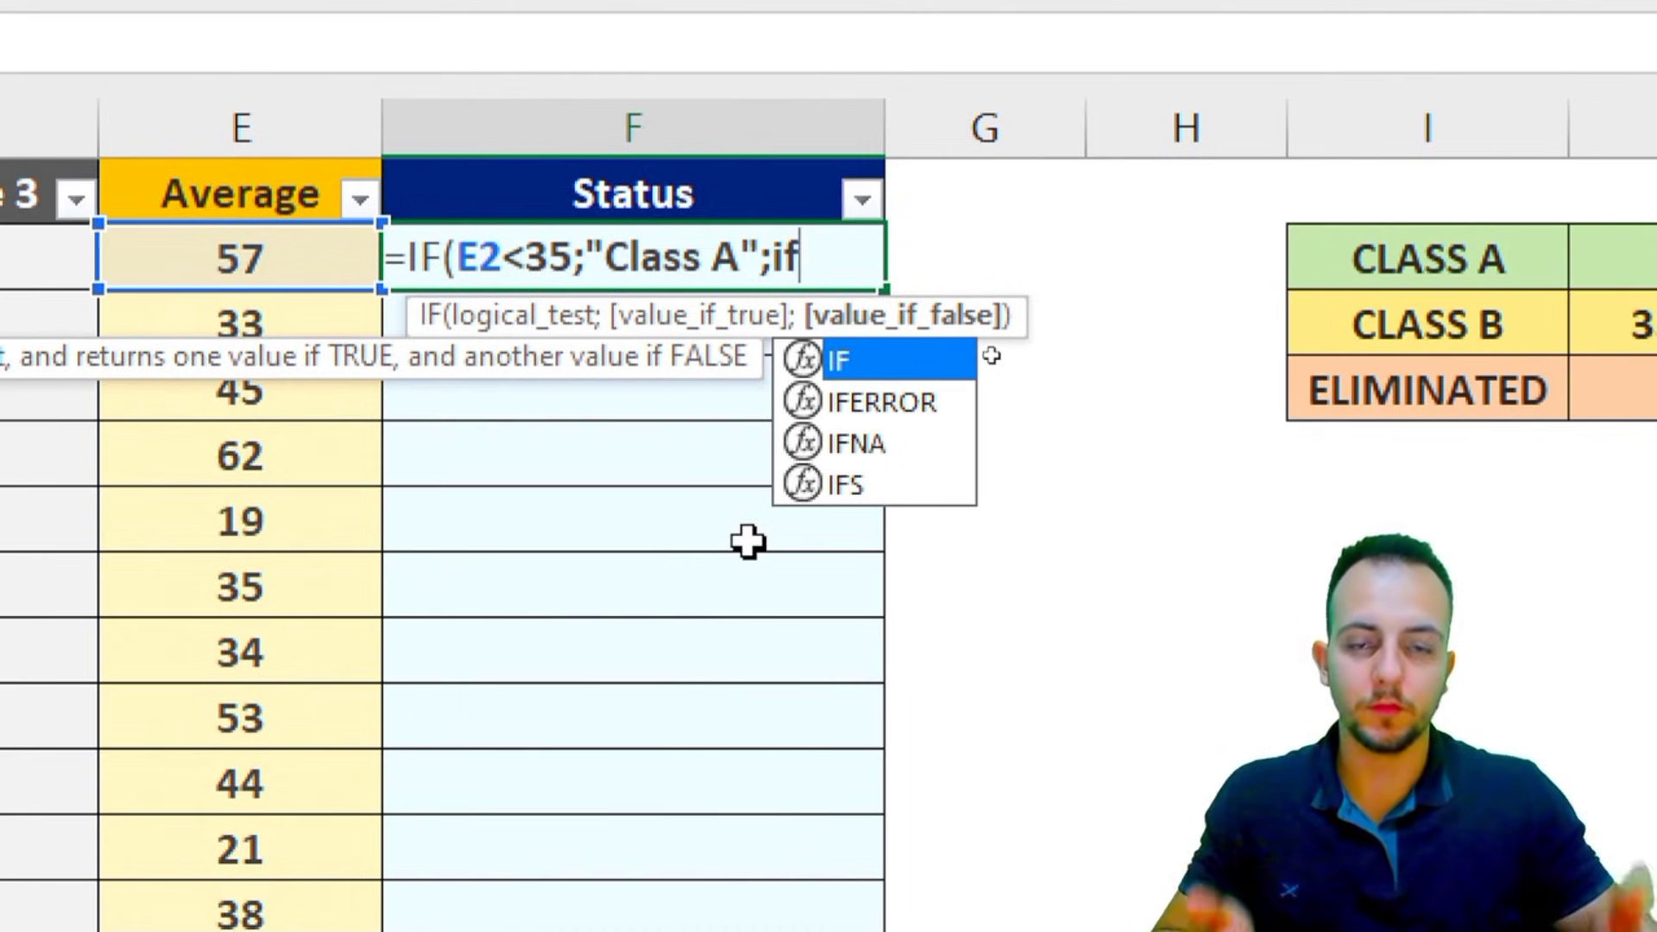
double_click(866, 359)
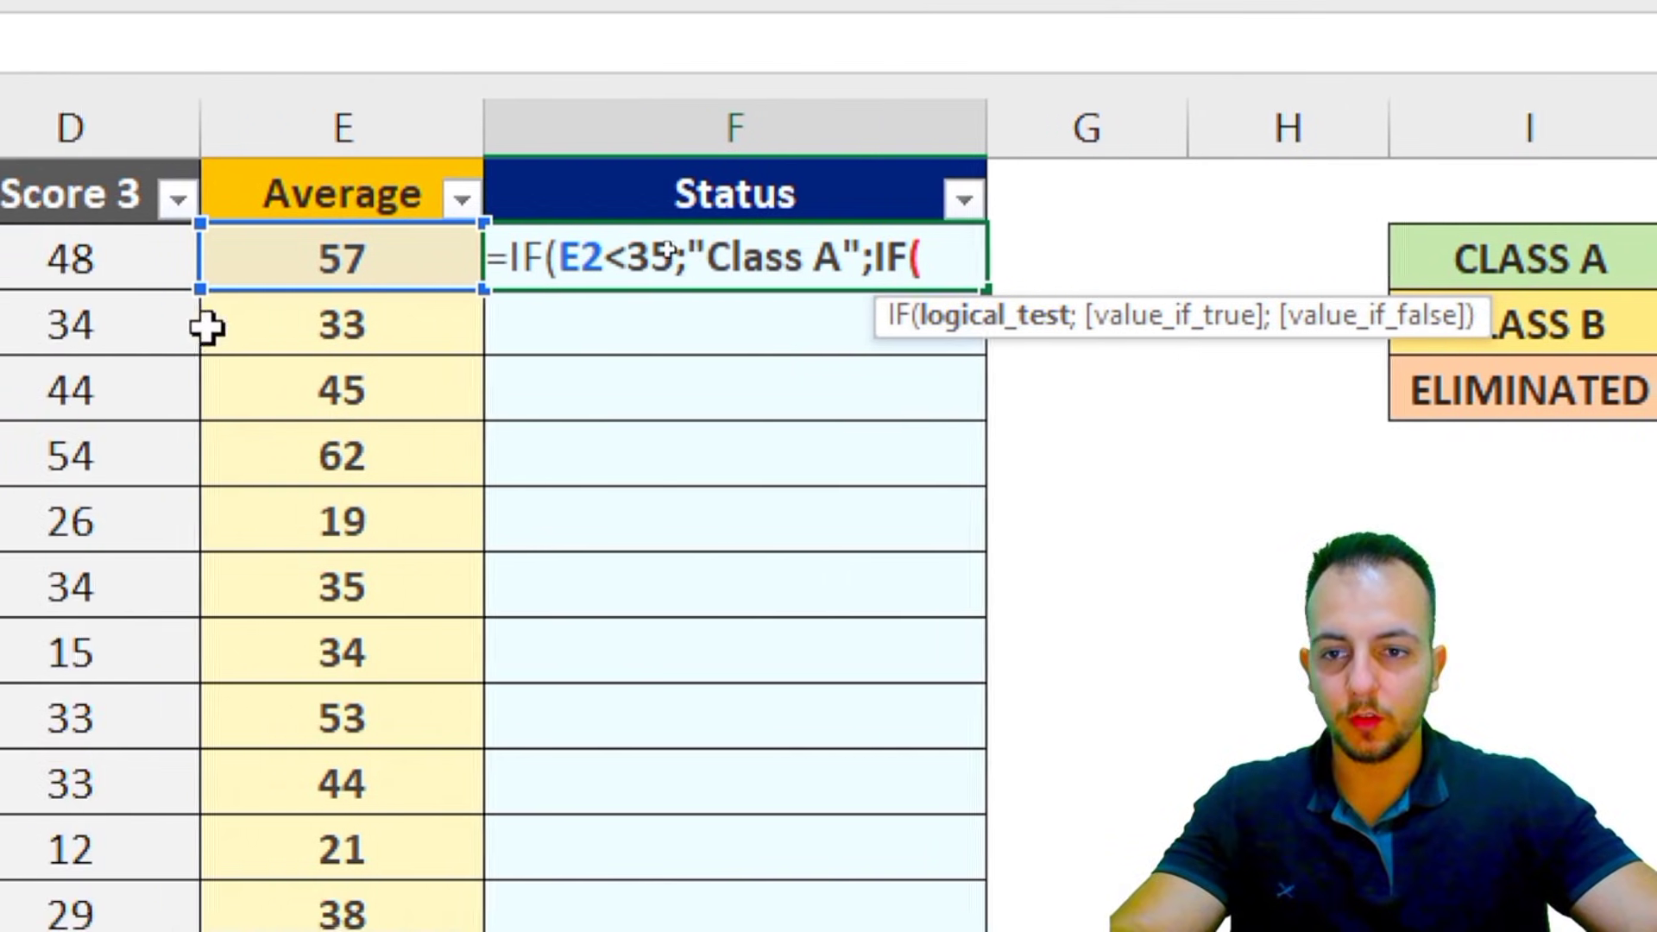
left_click(398, 260)
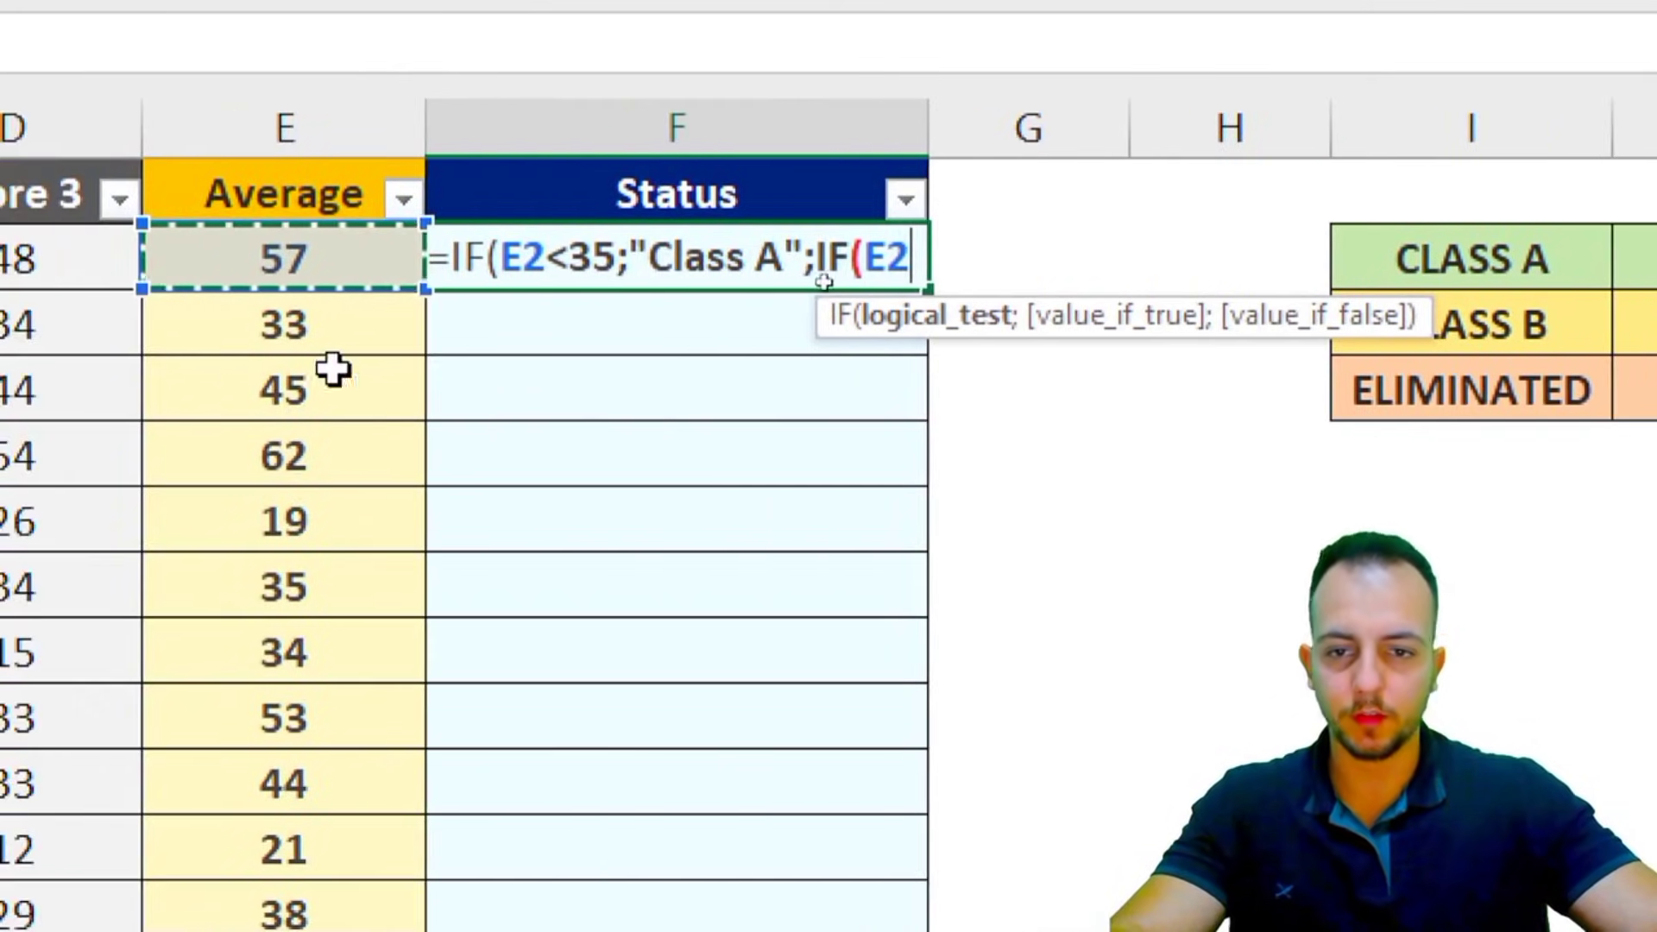
type("<=")
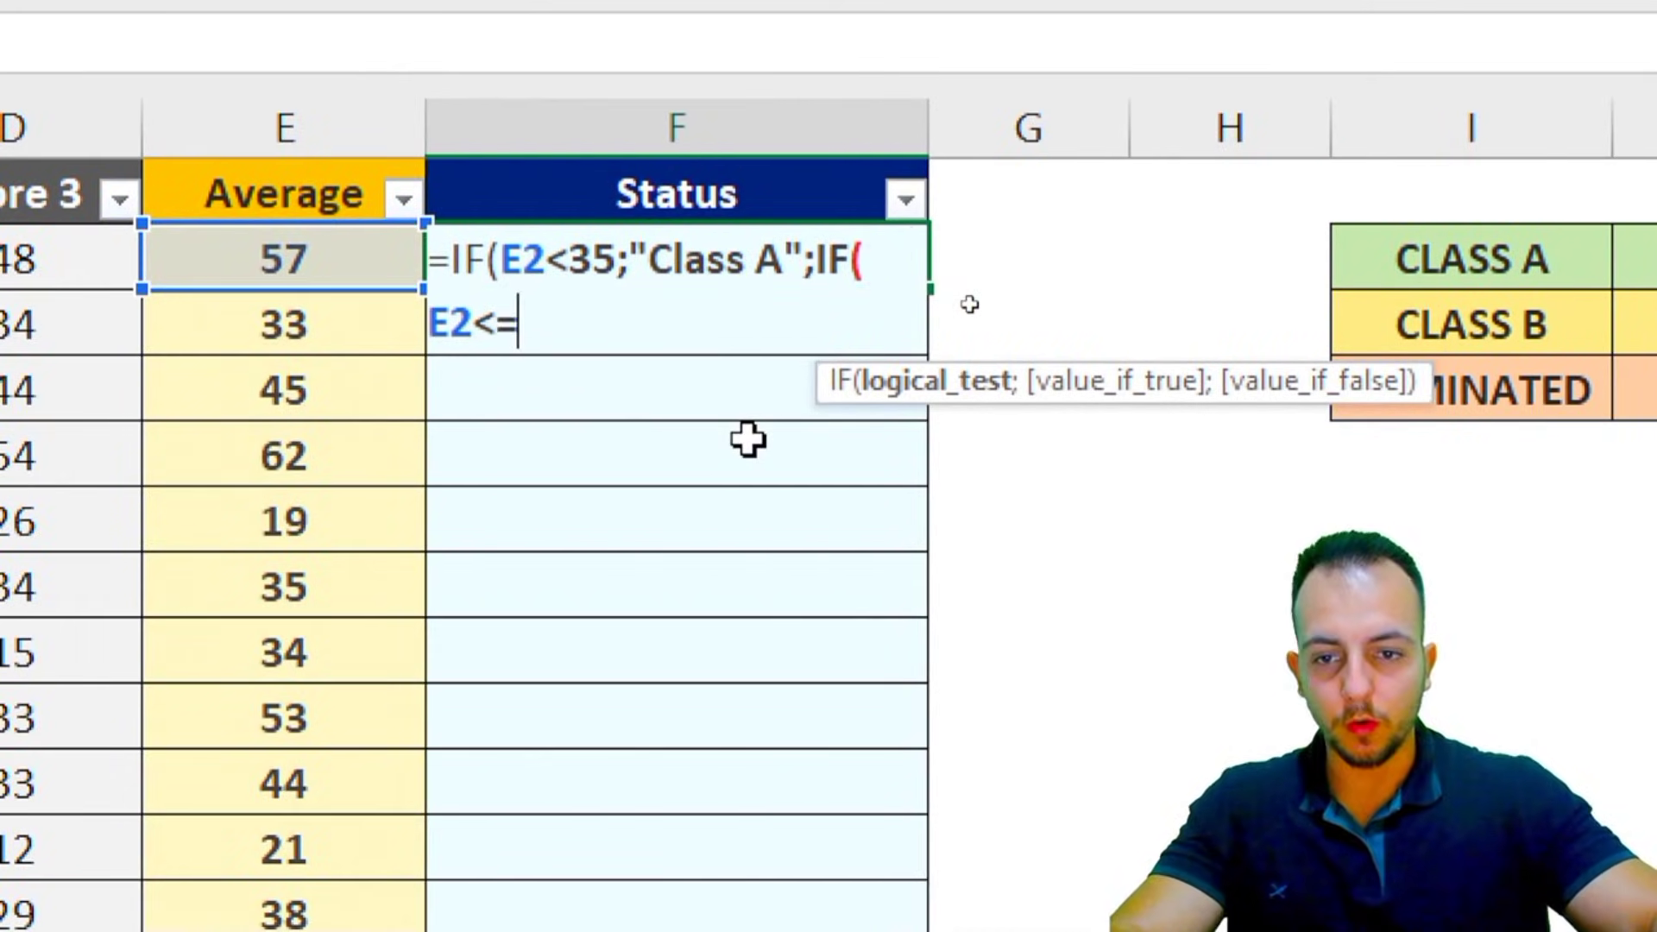
type("50")
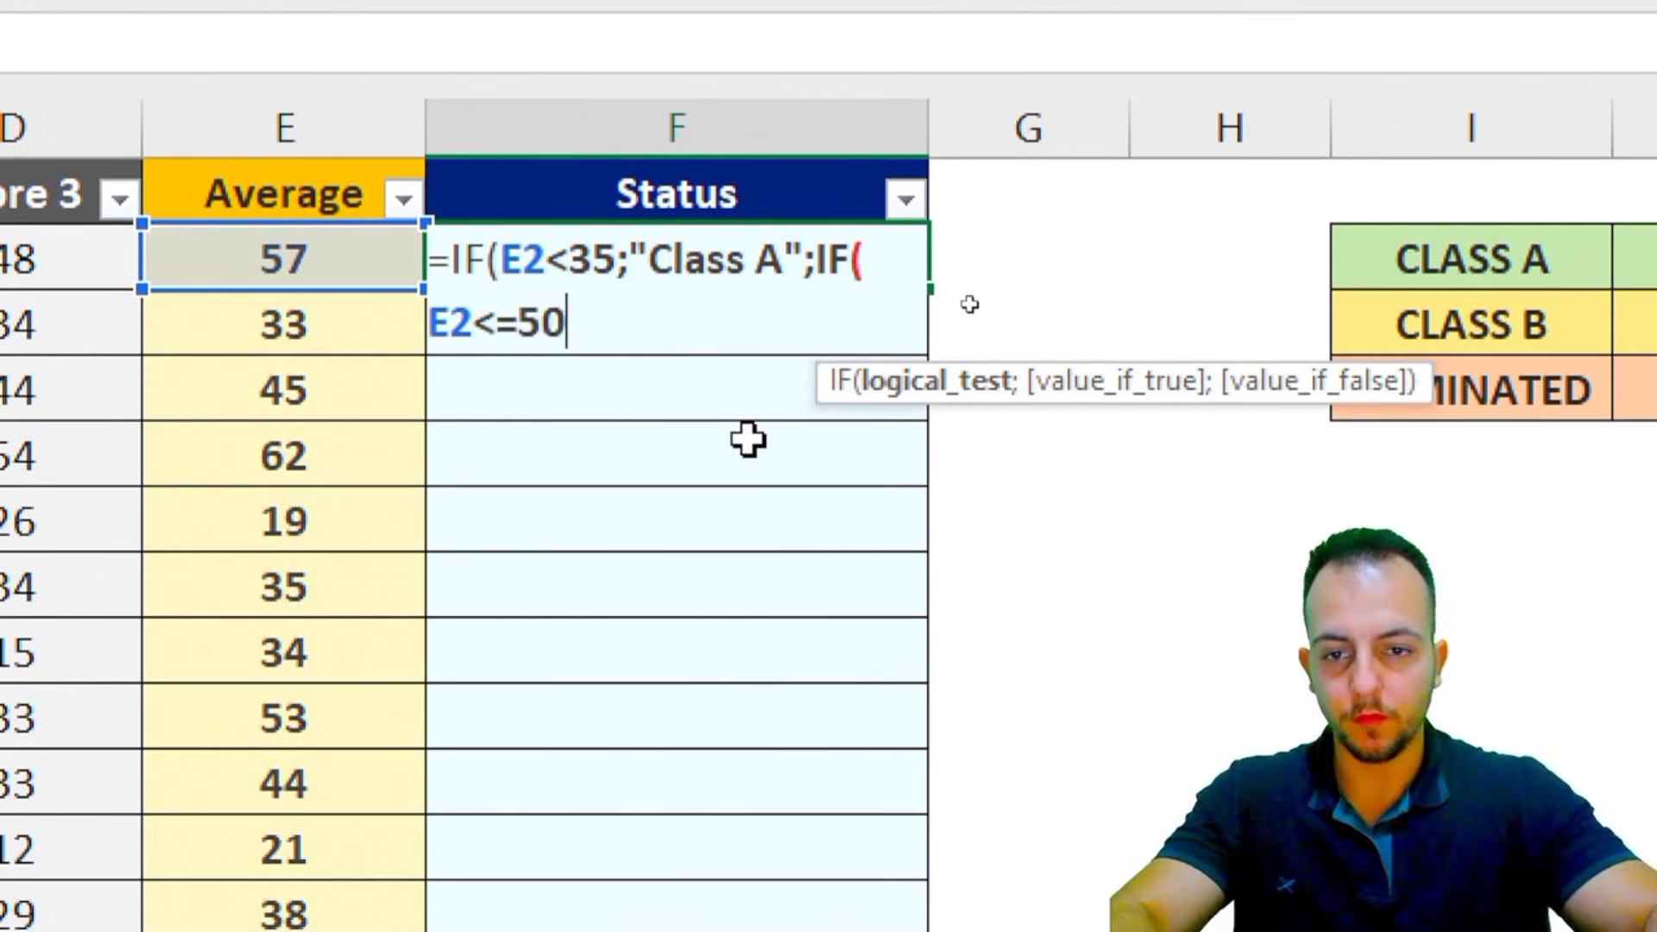
type(";")
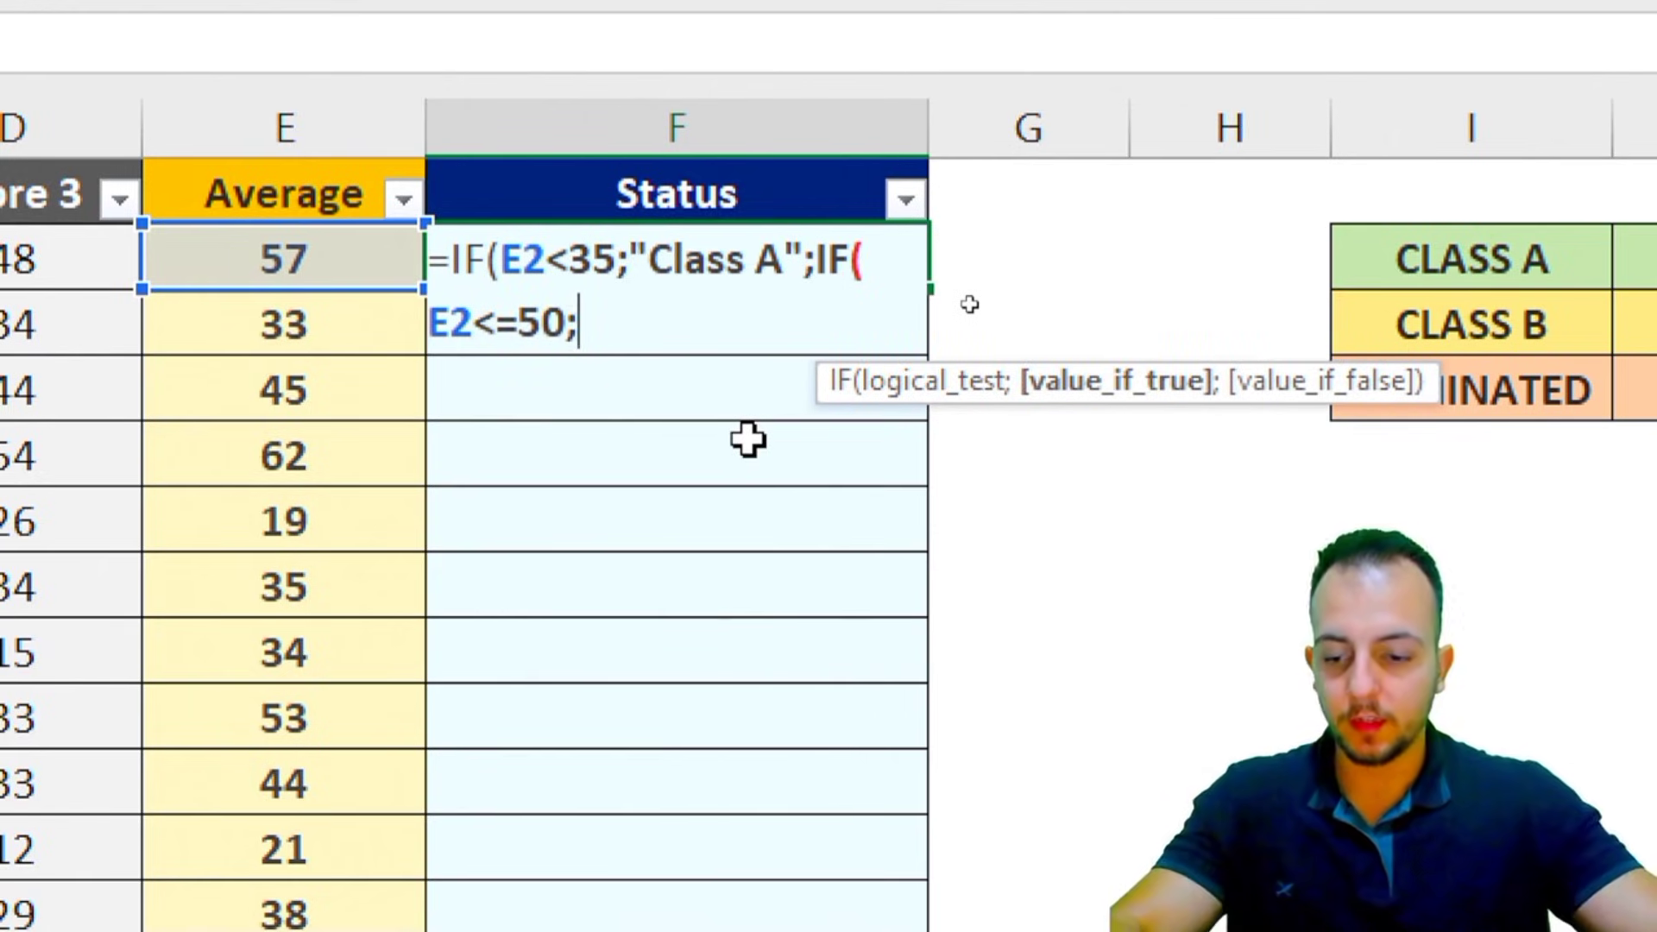
type("\"Class B")
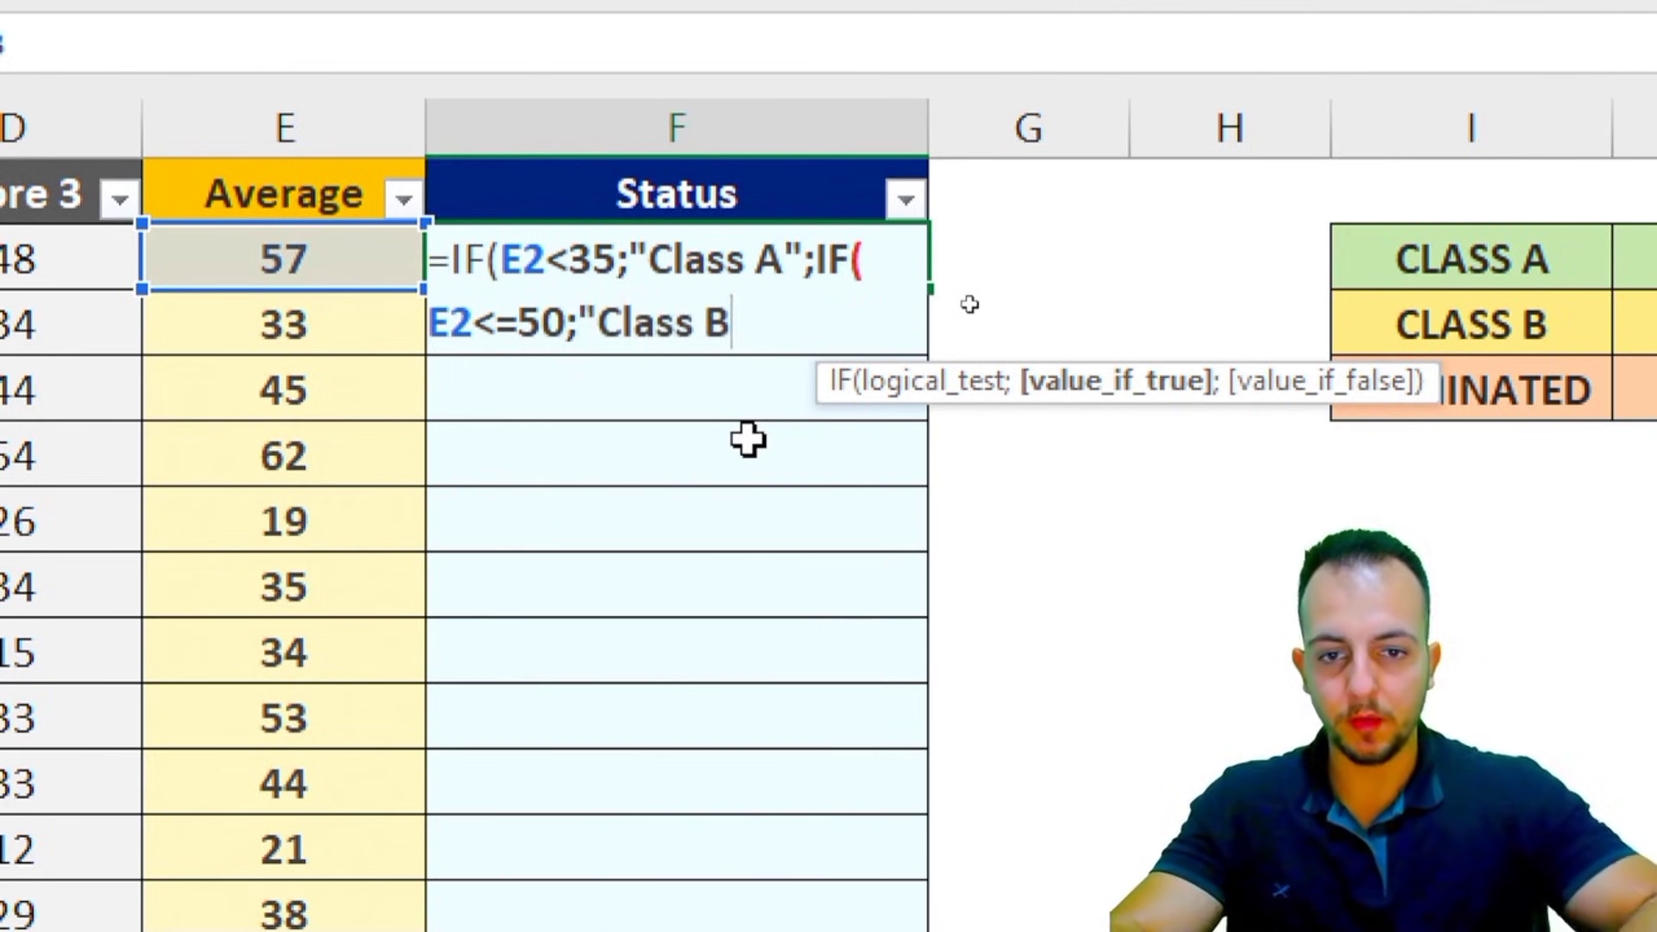
type("\"")
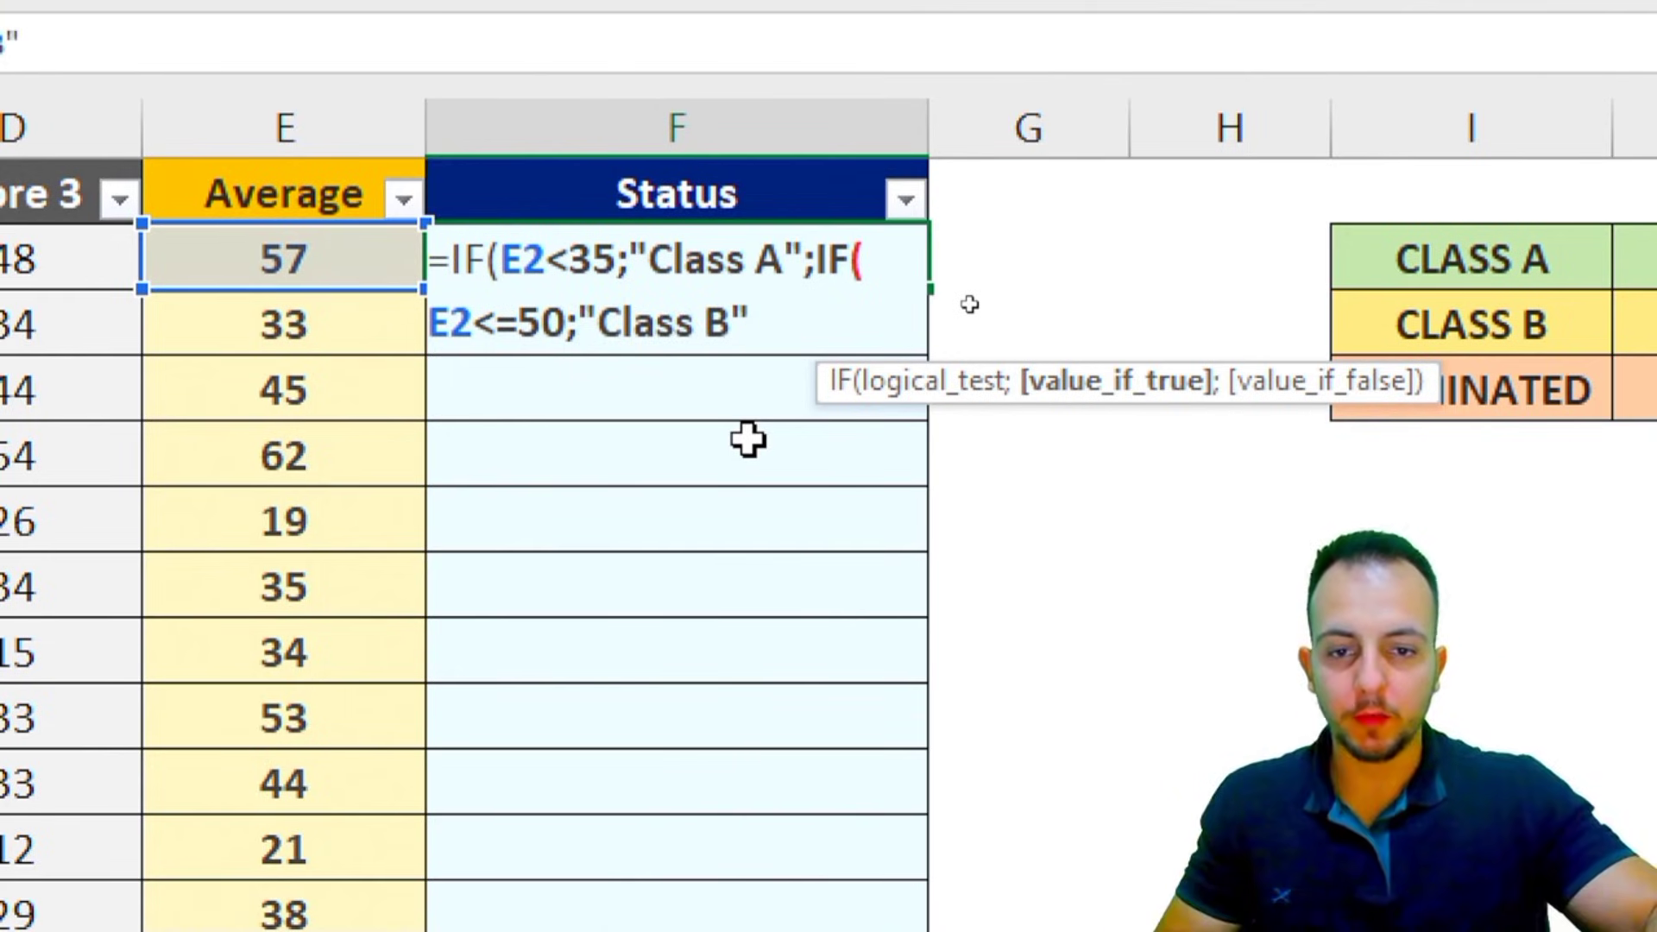
type(";")
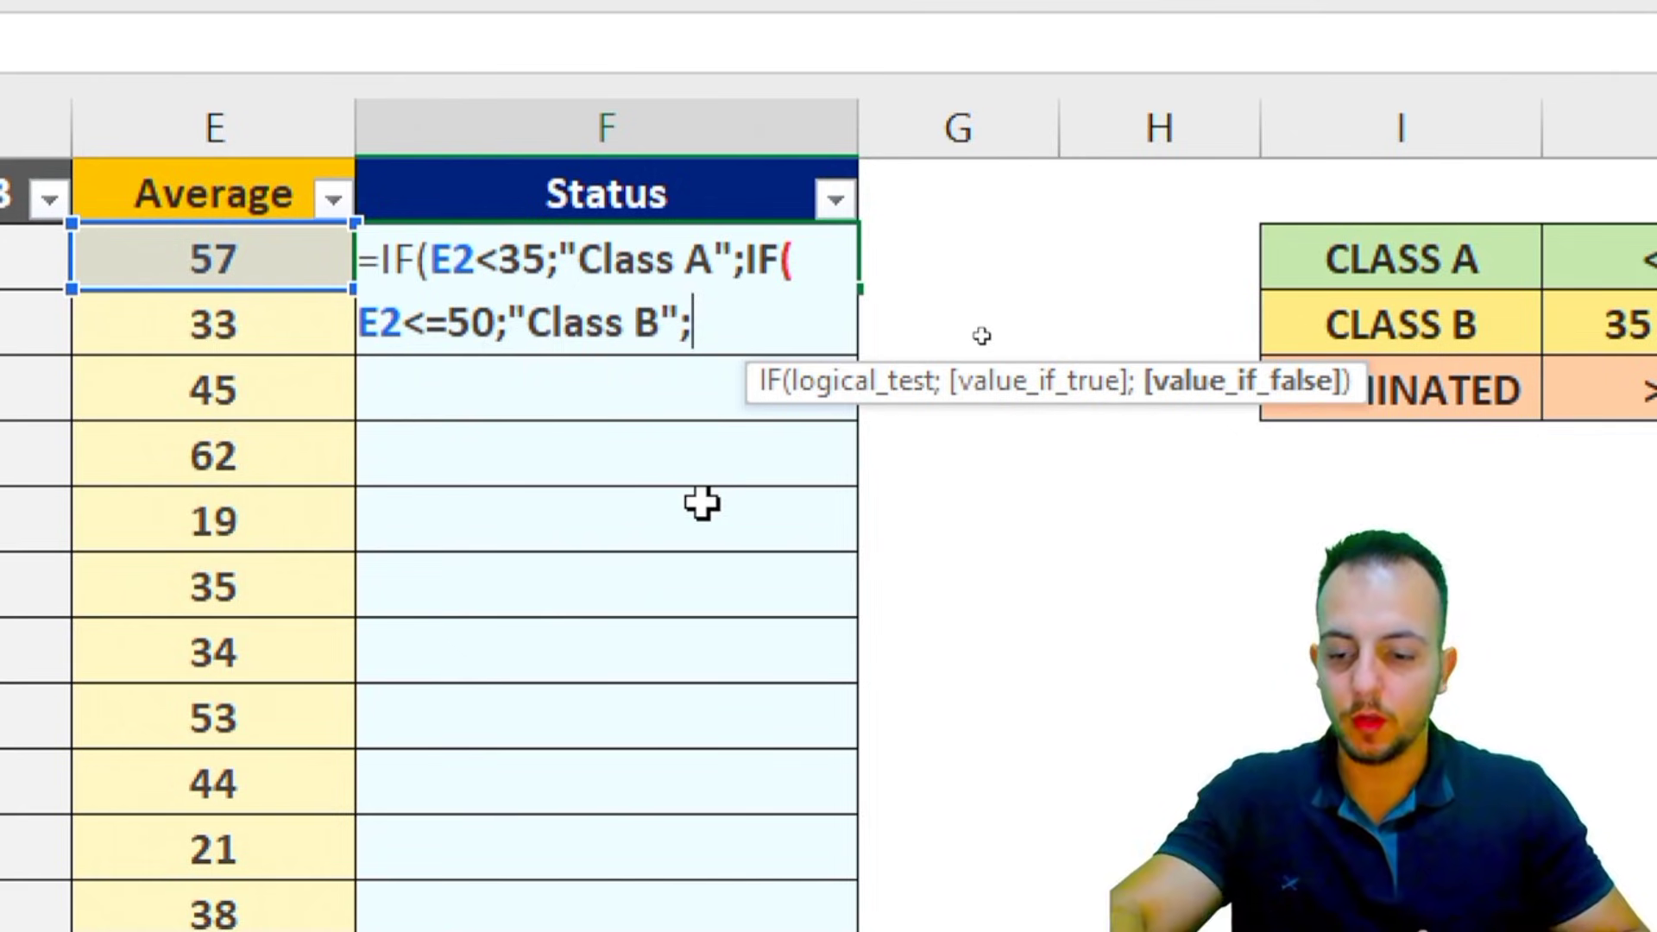
type("\"")
type("Elim")
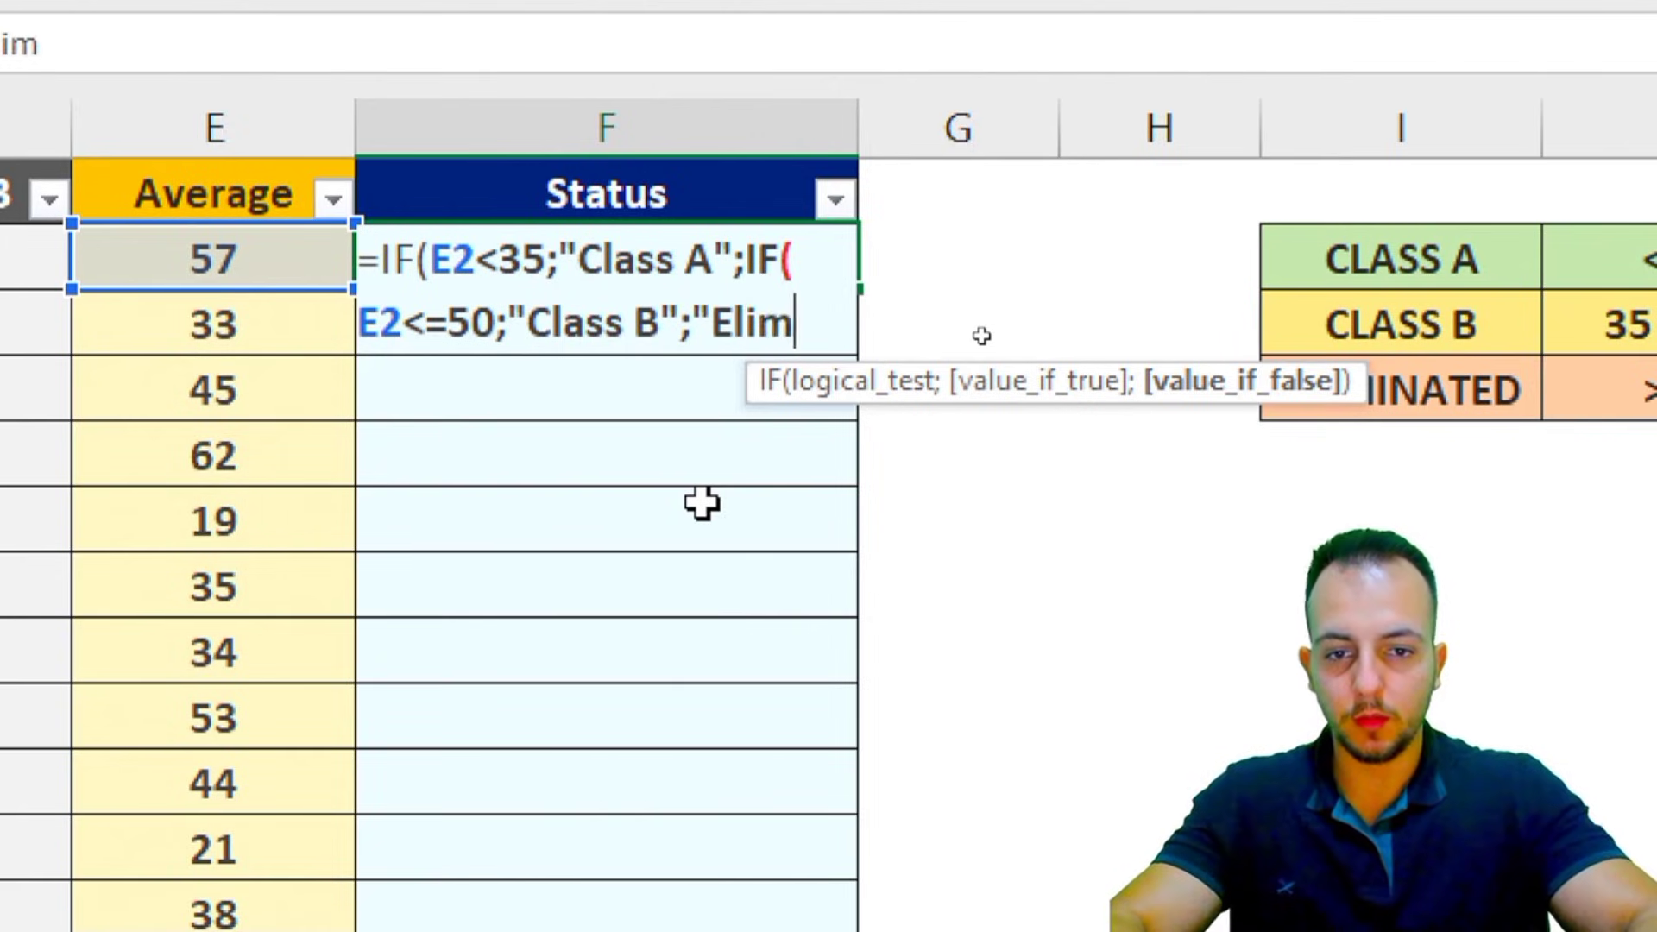
type("inated\"")
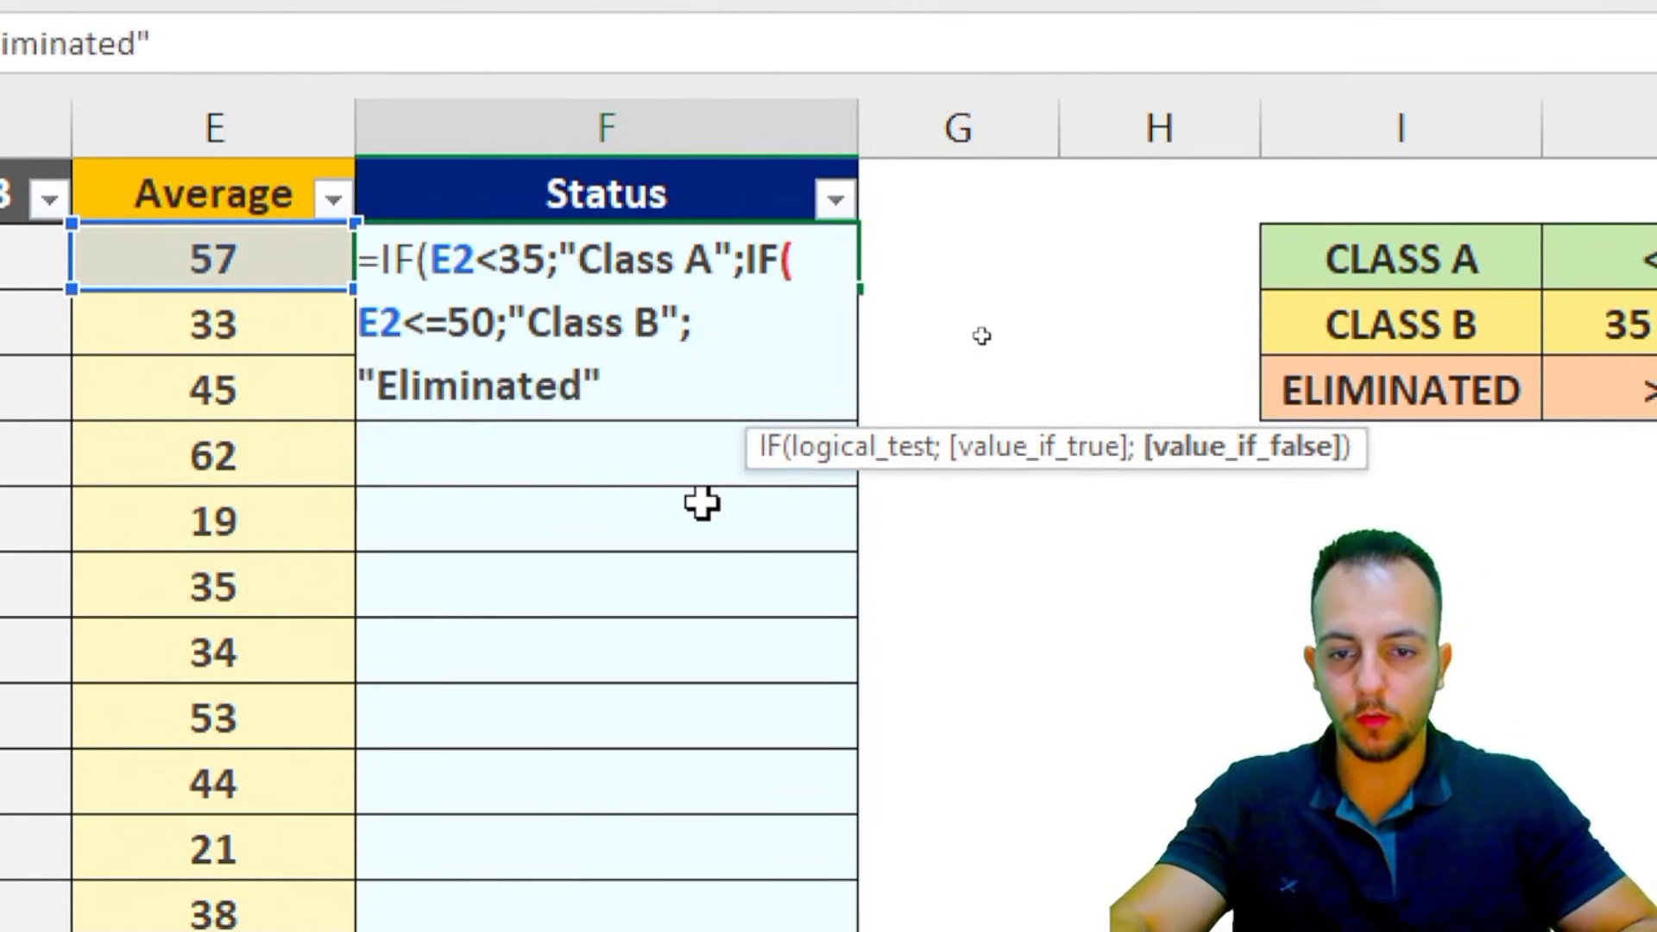
- Confirm the nested IF in F2, which returns Eliminated for the average of 57
key("Return")
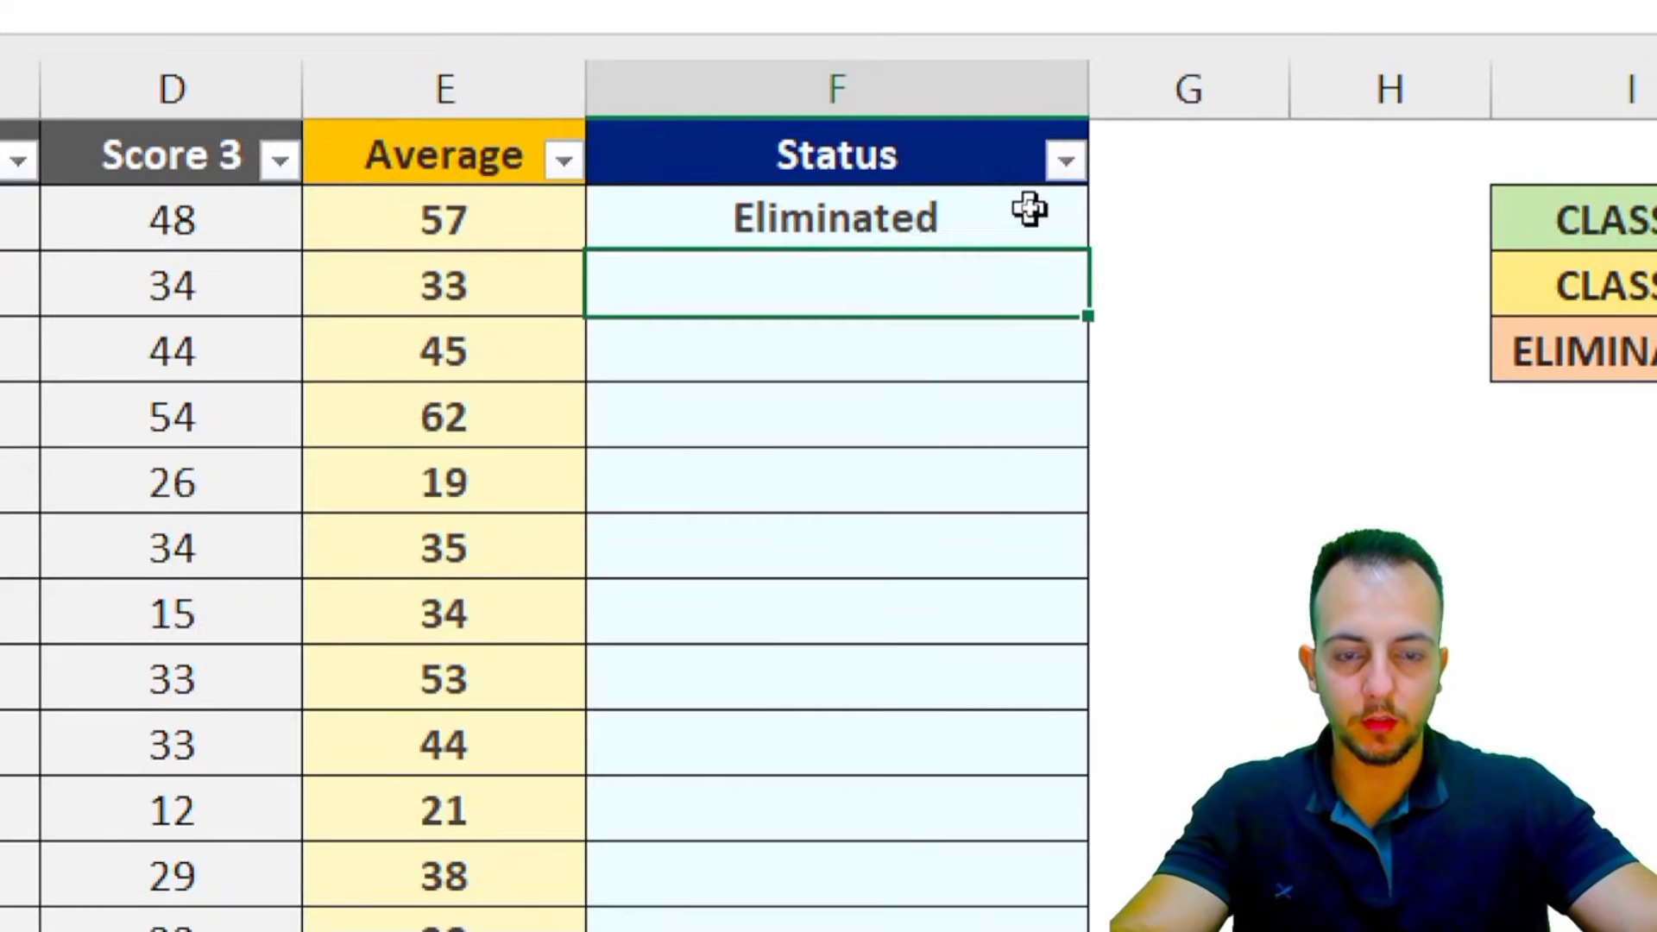
left_click(1029, 208)
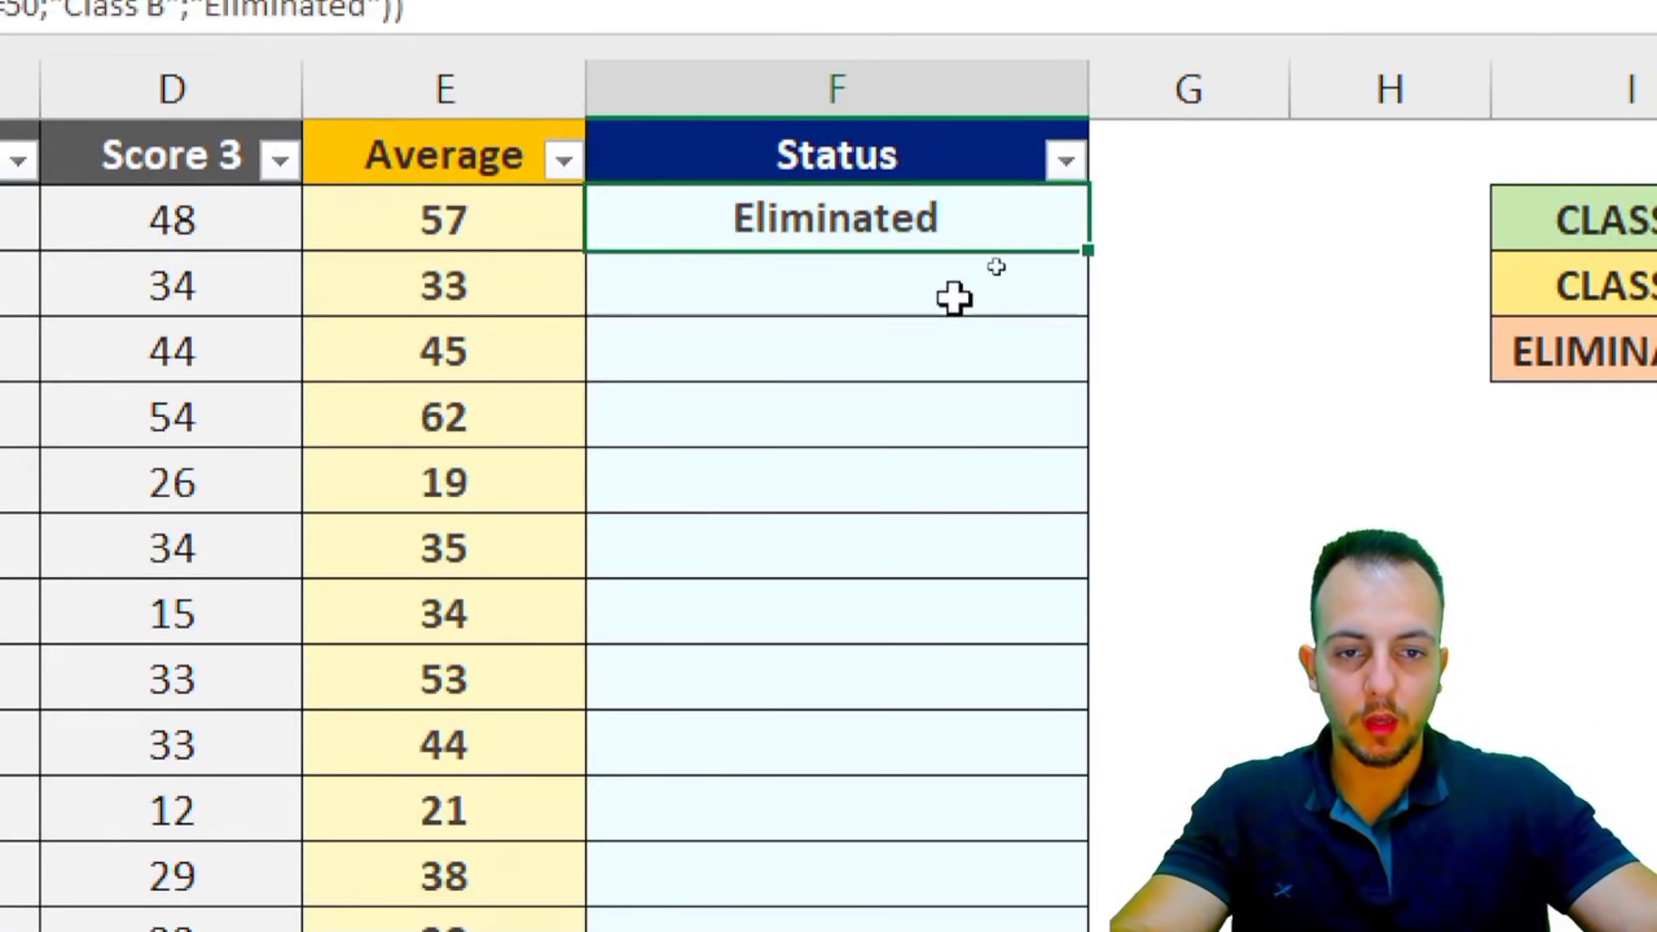
left_click(889, 296)
key("shift+space")
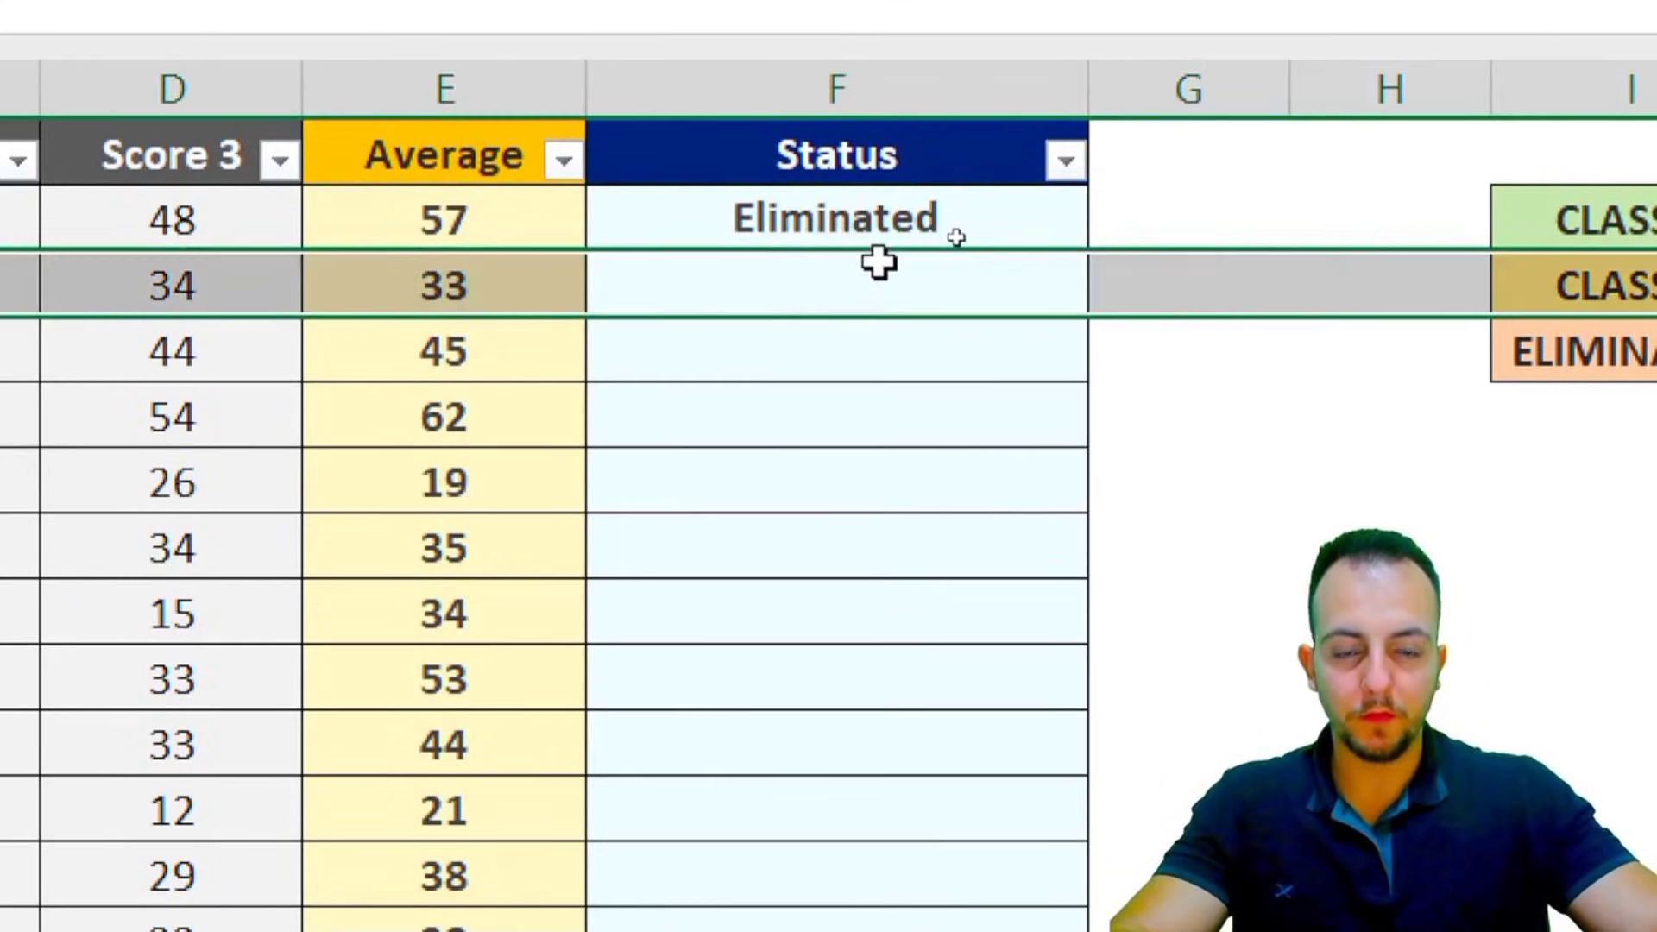
- Highlight the following competitor rows one by one, then reselect formula cell F2
left_click(880, 333)
key("shift+space")
key("Down")
key("shift+space")
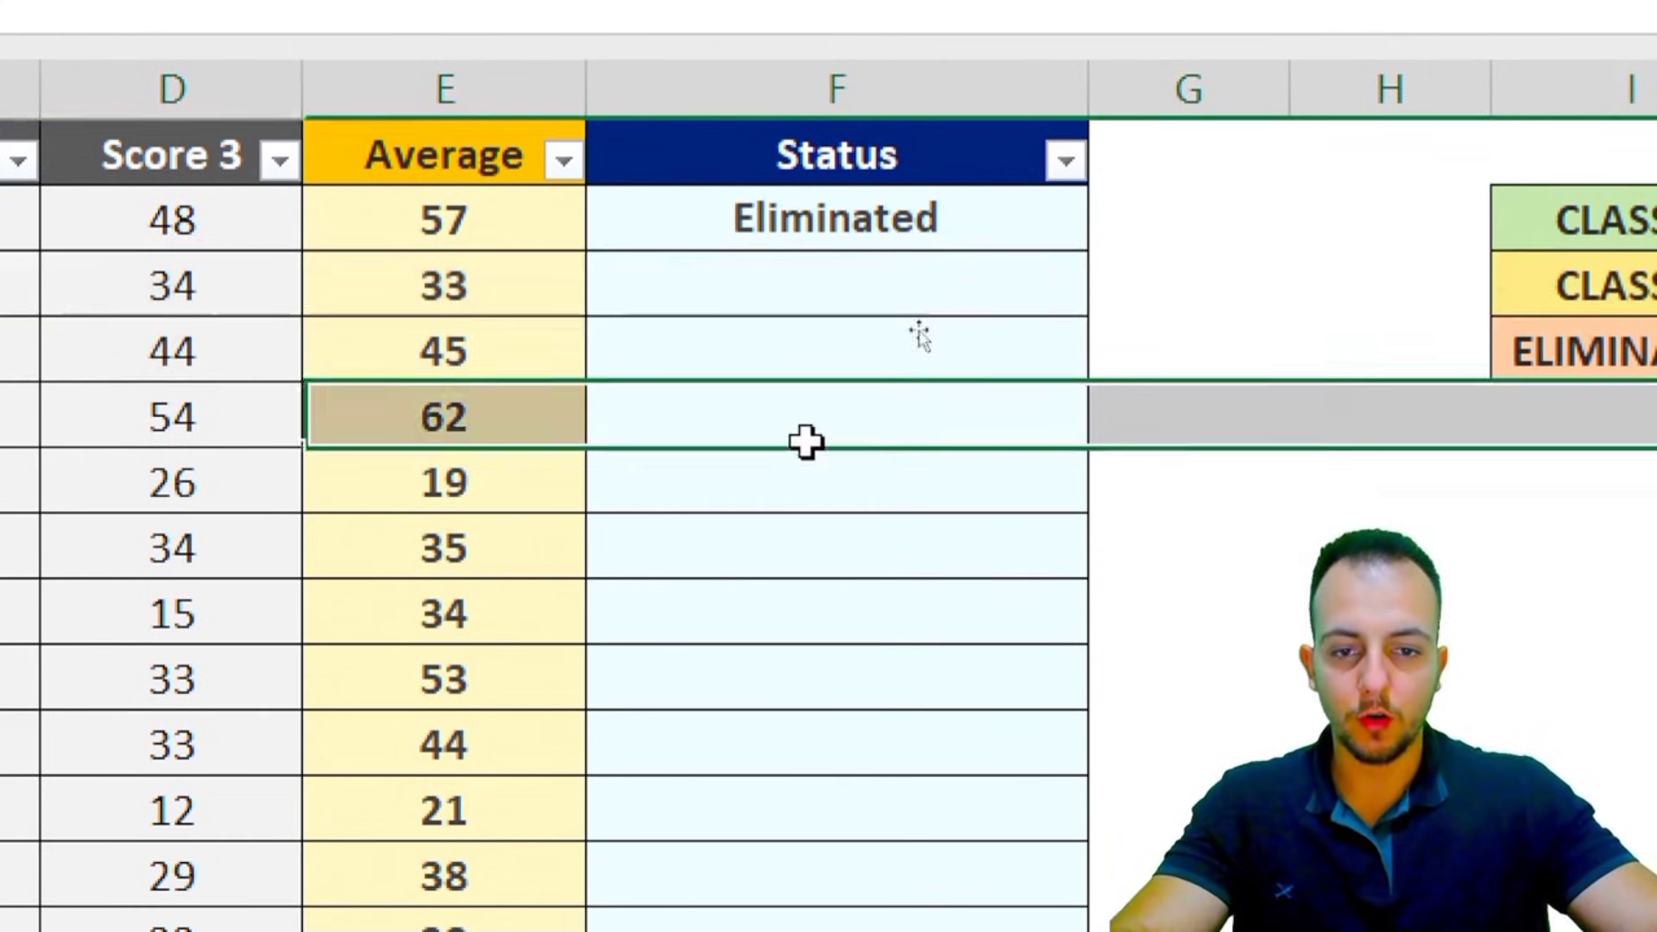
key("Down")
key("shift+space")
key("Down")
key("shift+space")
key("Down")
key("shift+space")
left_click(939, 200)
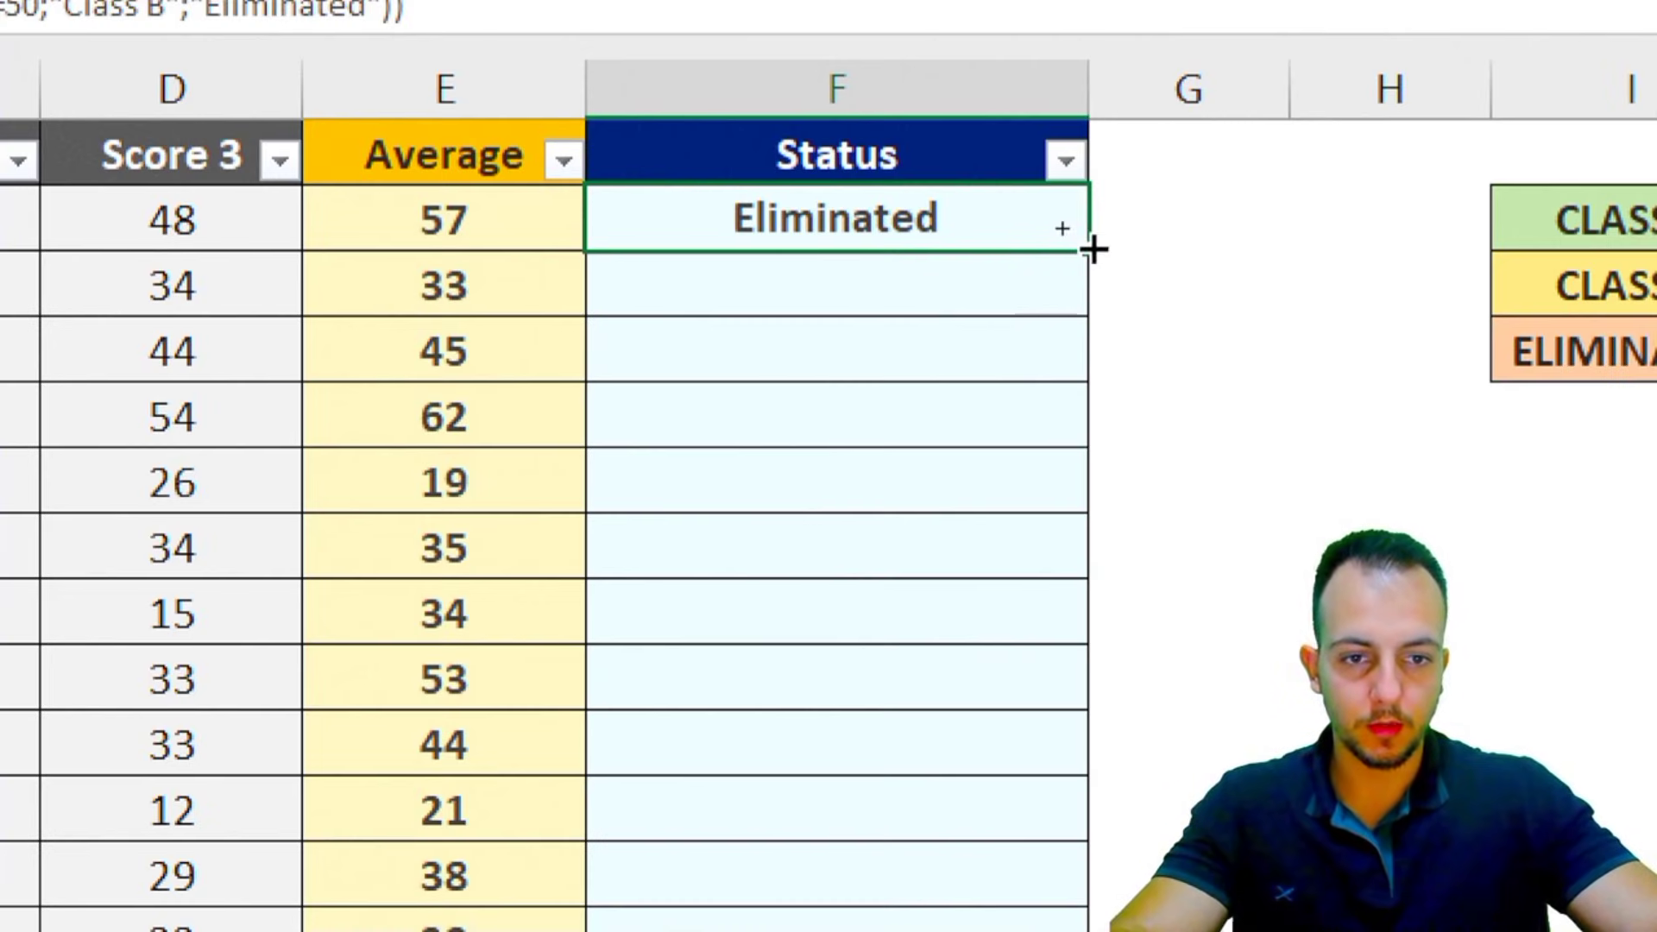
- Fill F2's formula down to row 20, then check the averages and F3's formula
left_click_drag(1093, 251, 1064, 721)
scroll(957, 115, "up", 3)
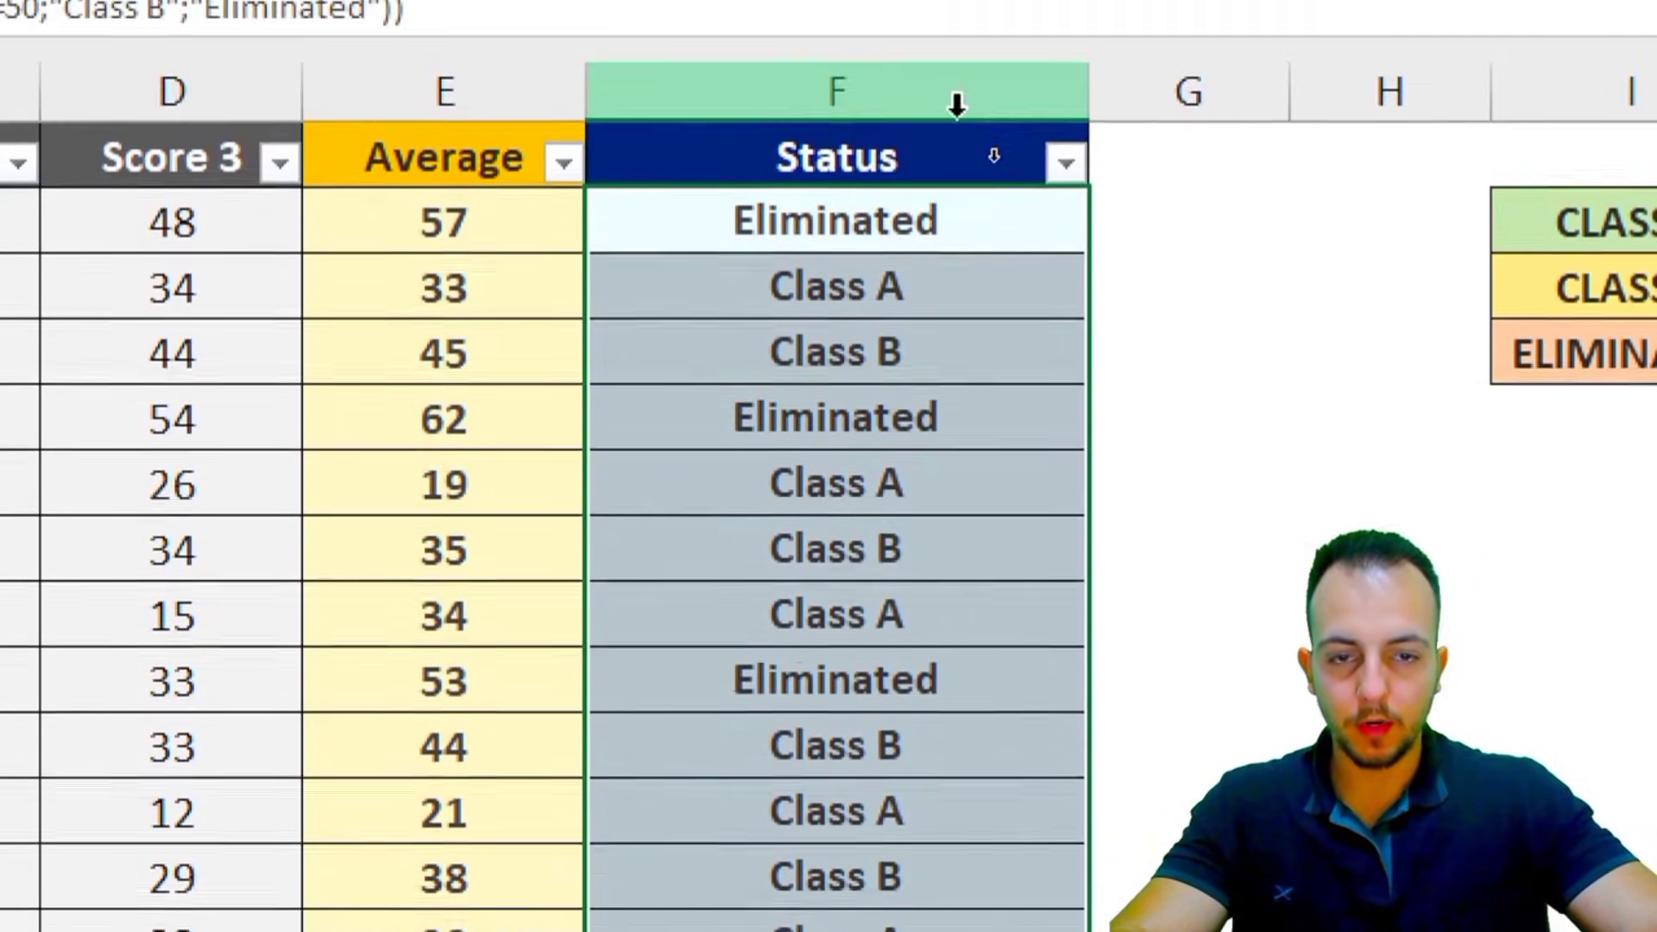
left_click(815, 206)
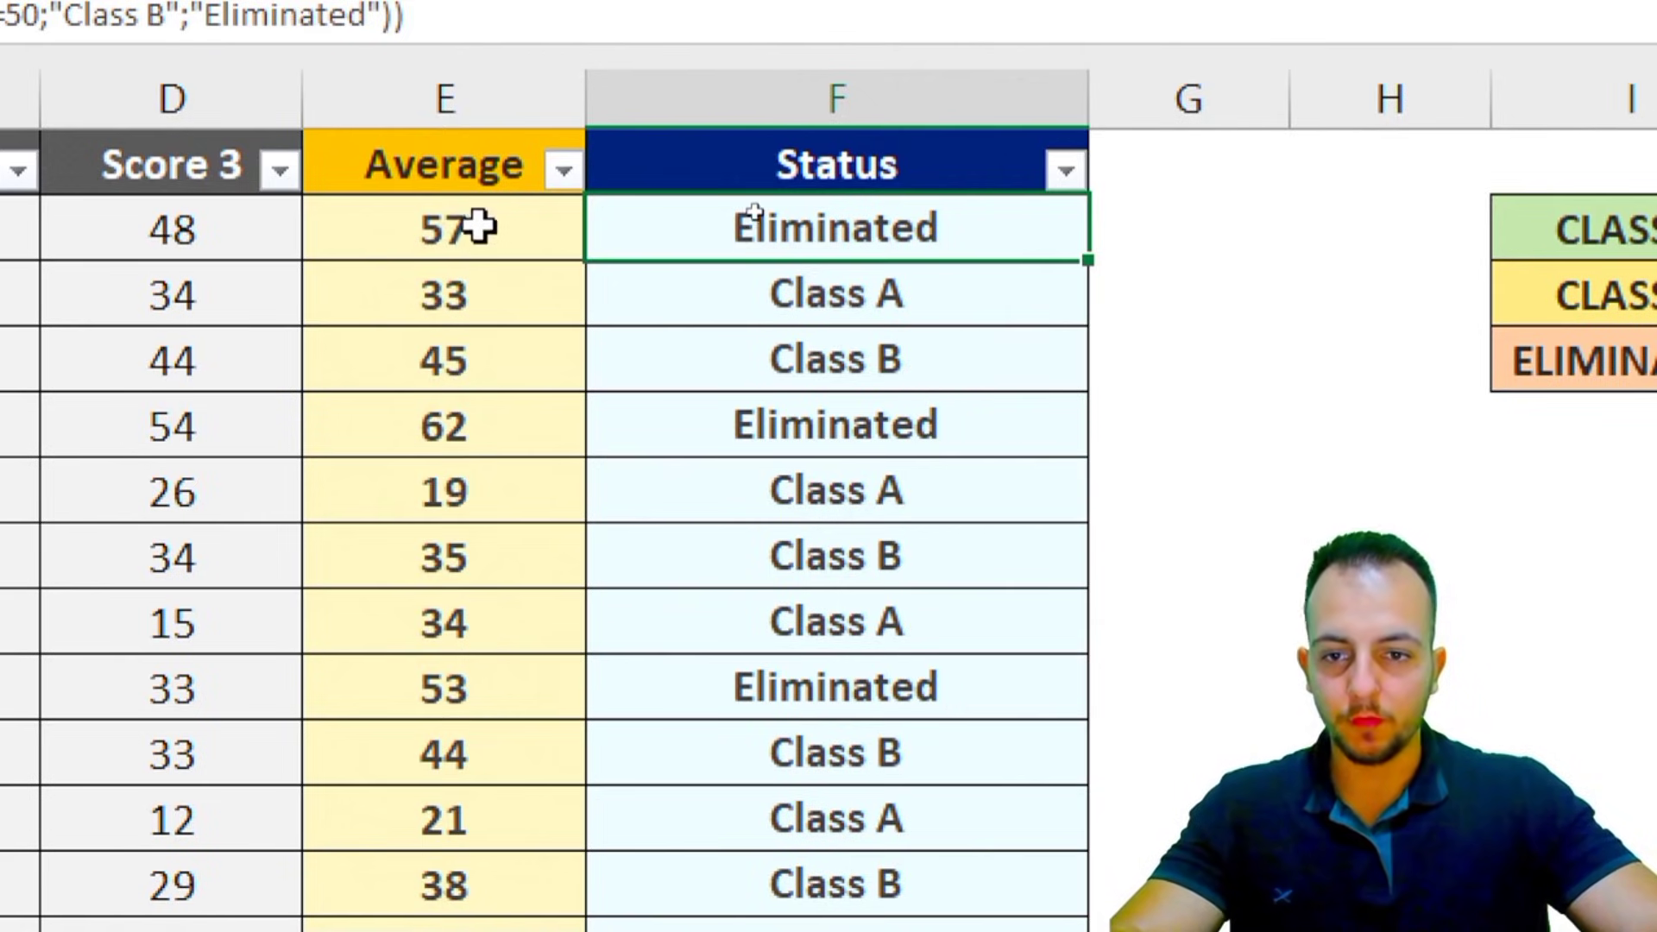
left_click_drag(481, 225, 466, 813)
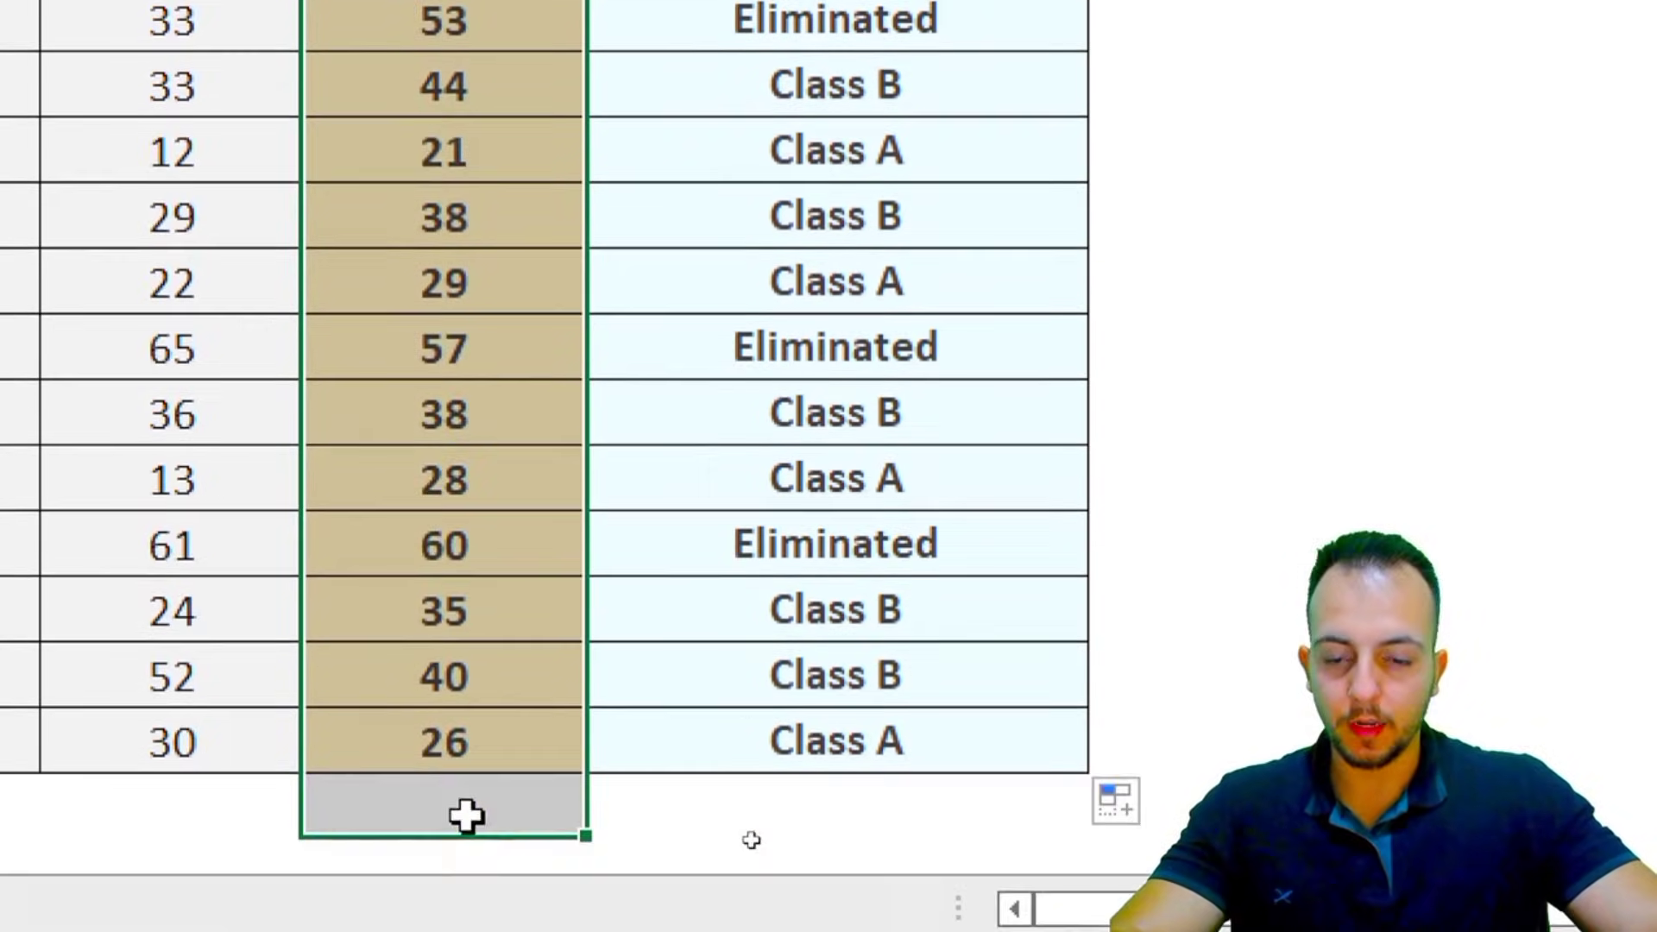
scroll(481, 173, "up", 3)
left_click(474, 312)
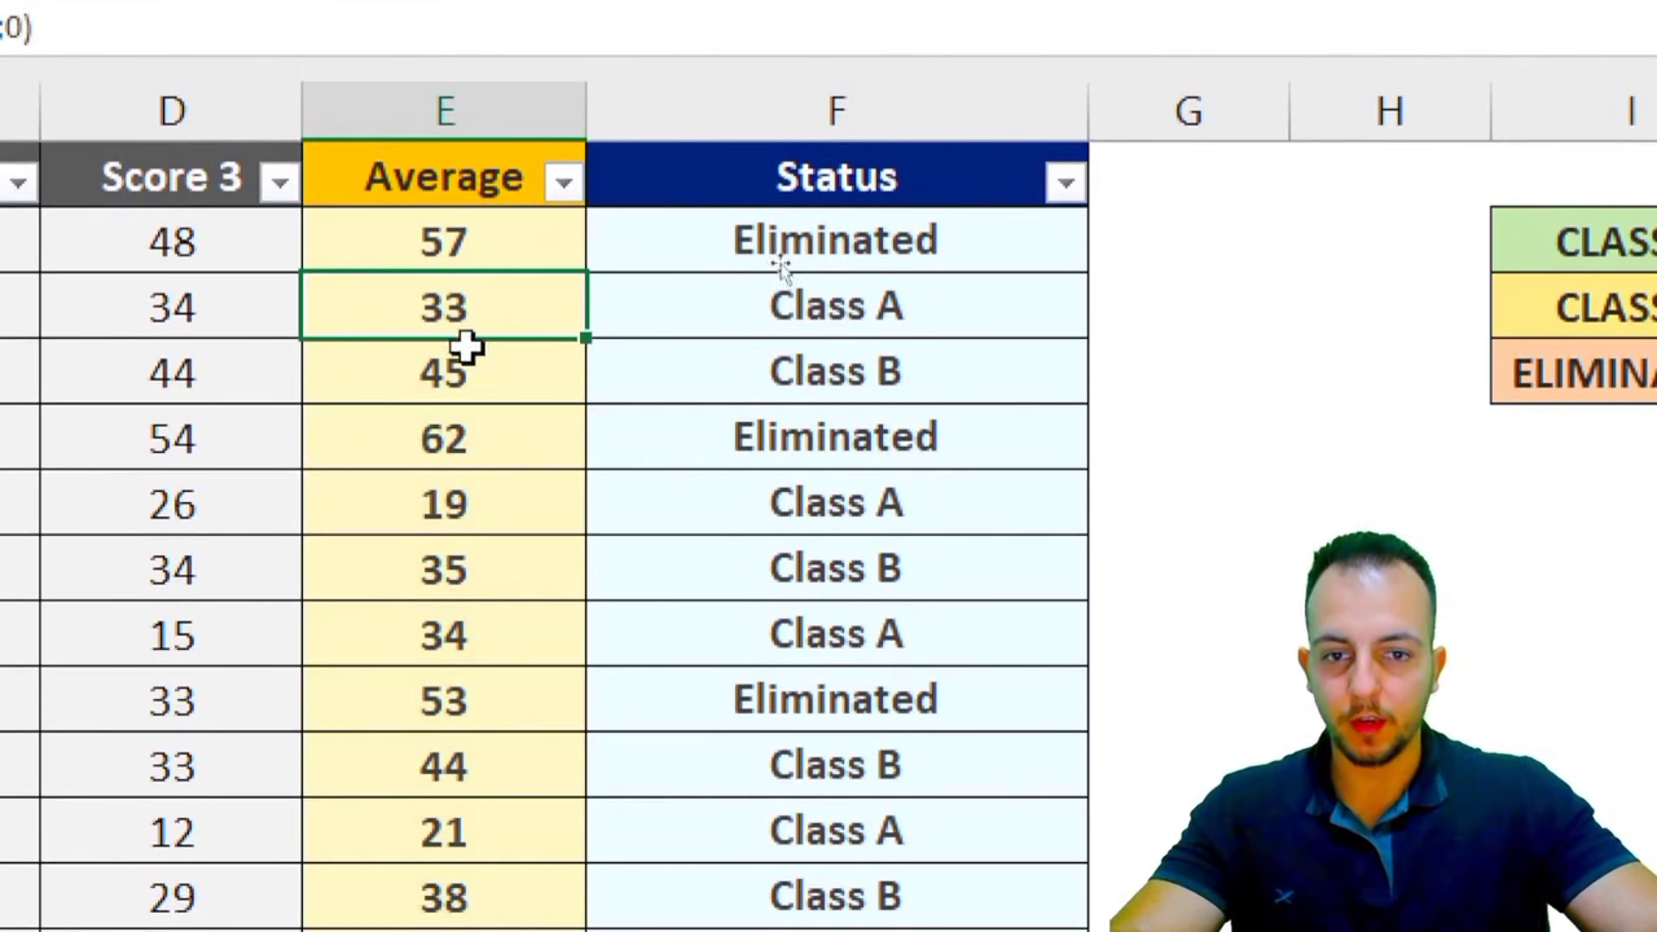
left_click(992, 319)
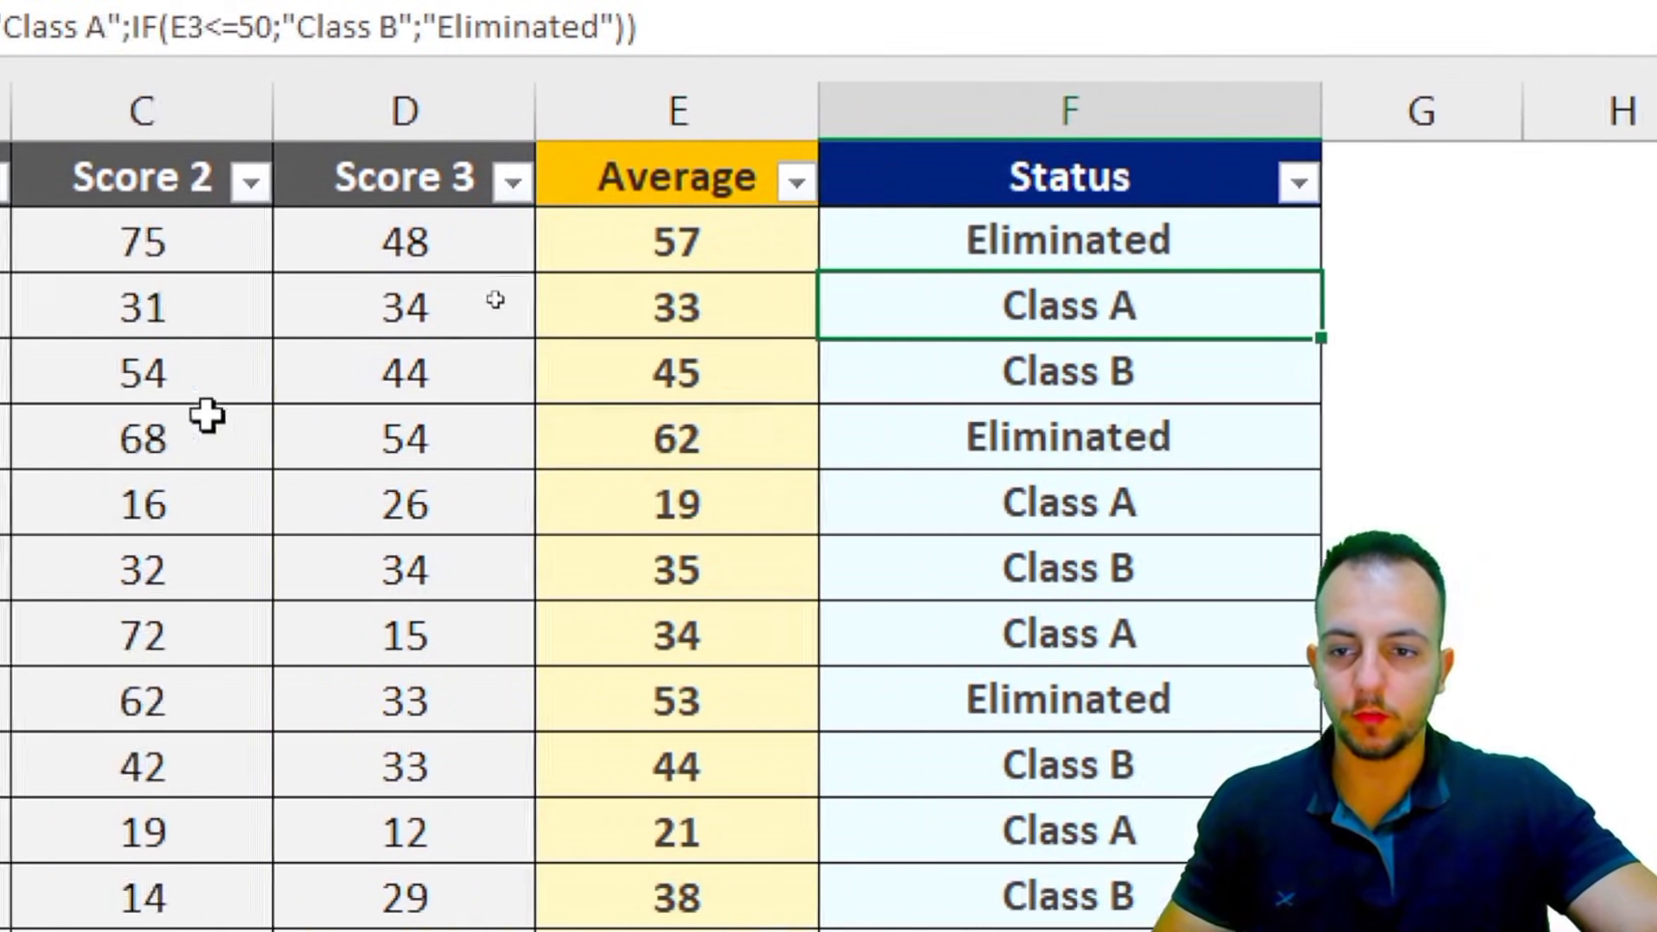
- Fill the second competitor's three scores B3:D3 with 99
left_click(231, 306)
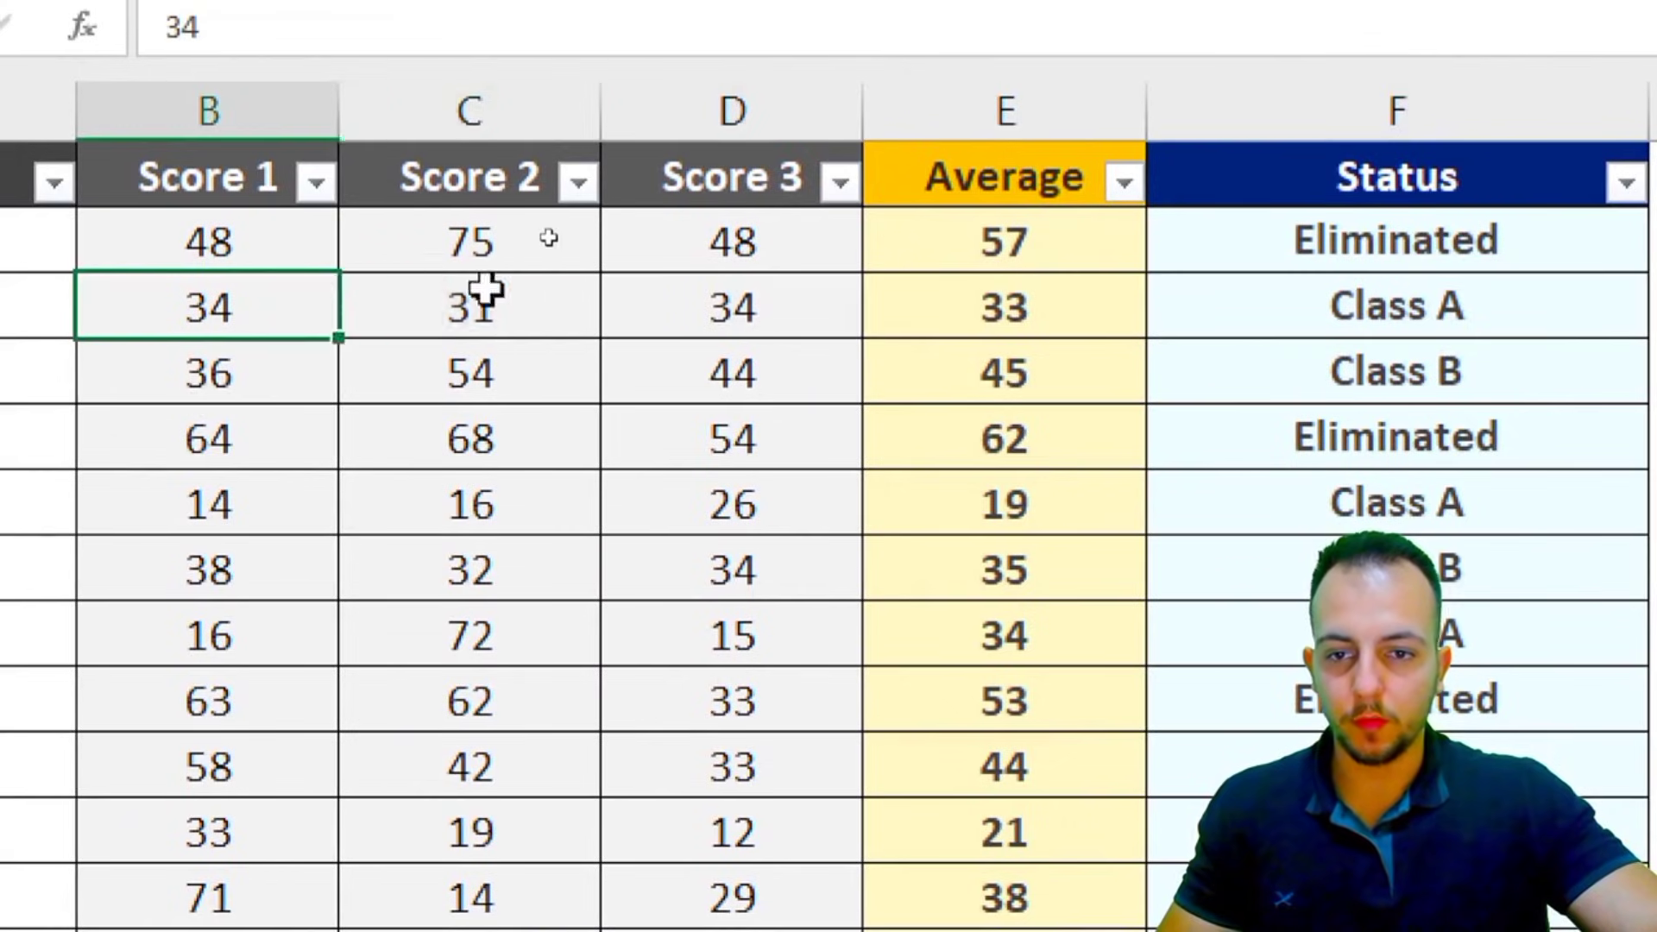
left_click_drag(259, 307, 771, 316)
left_click_drag(262, 308, 765, 319)
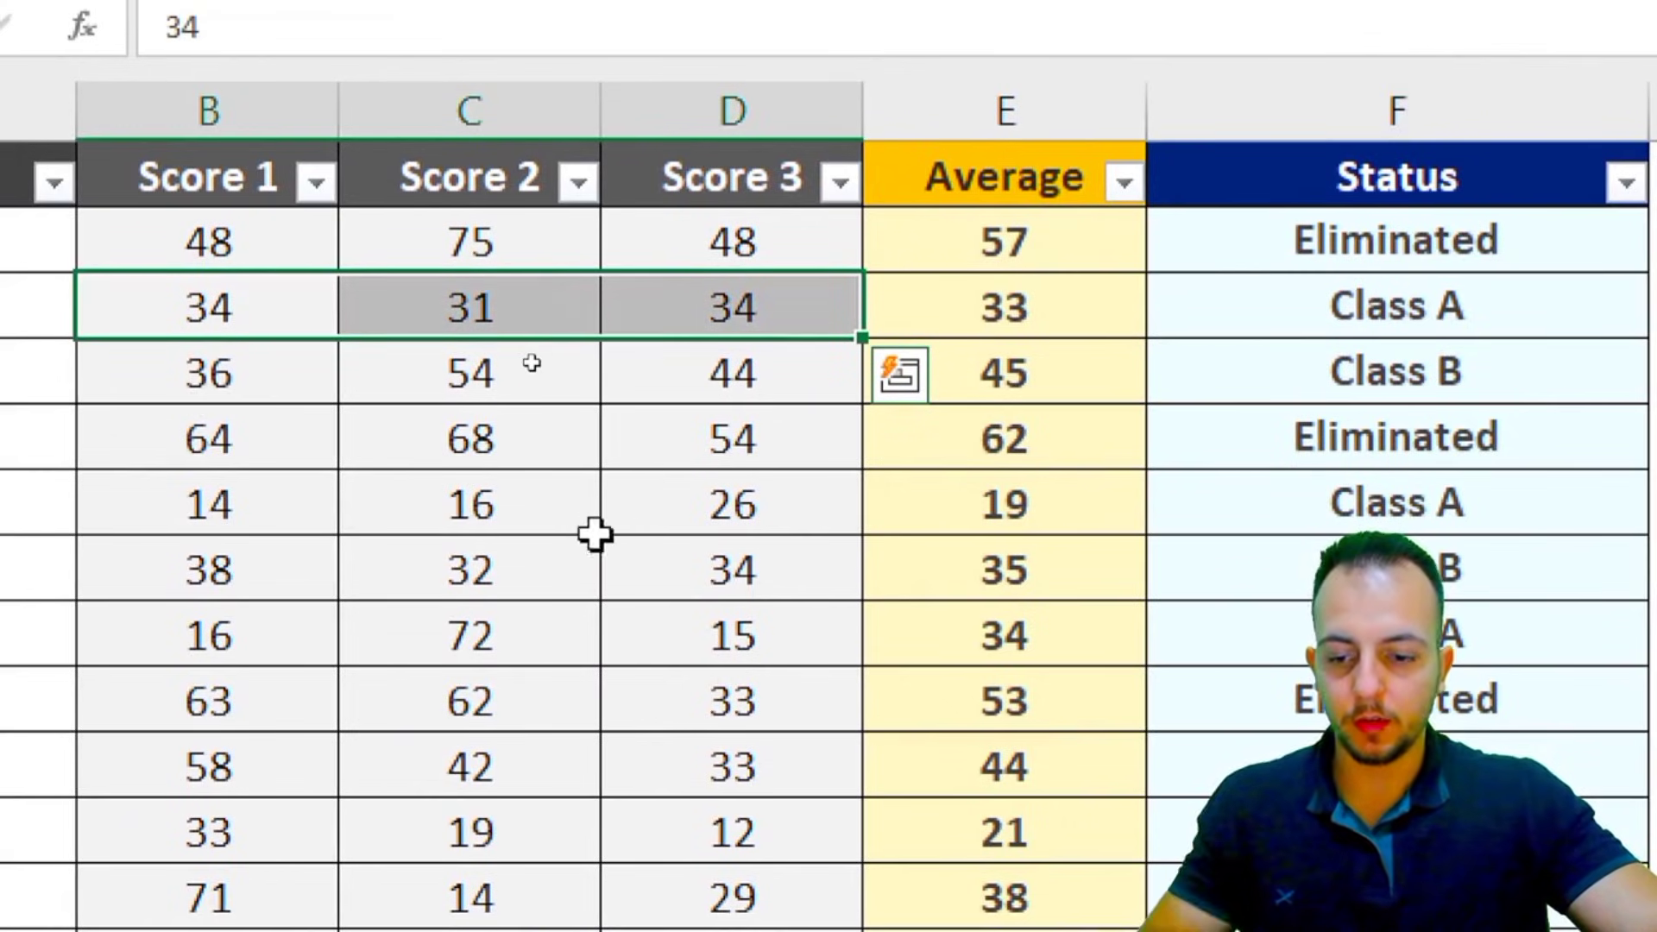
type("2")
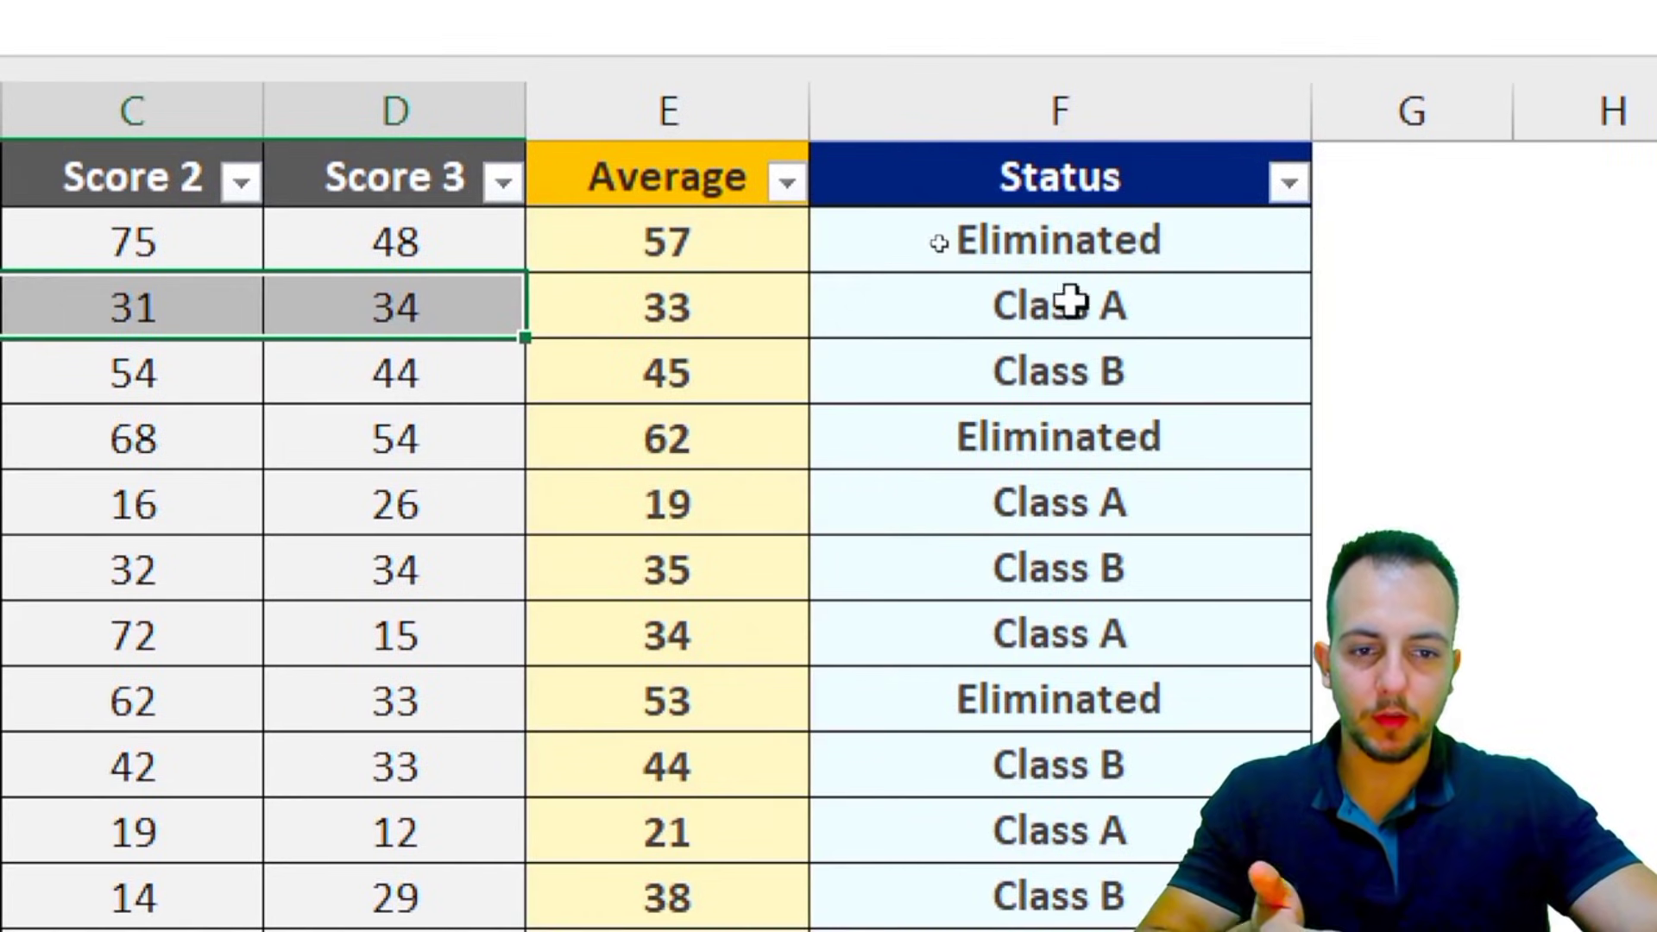
key("F2")
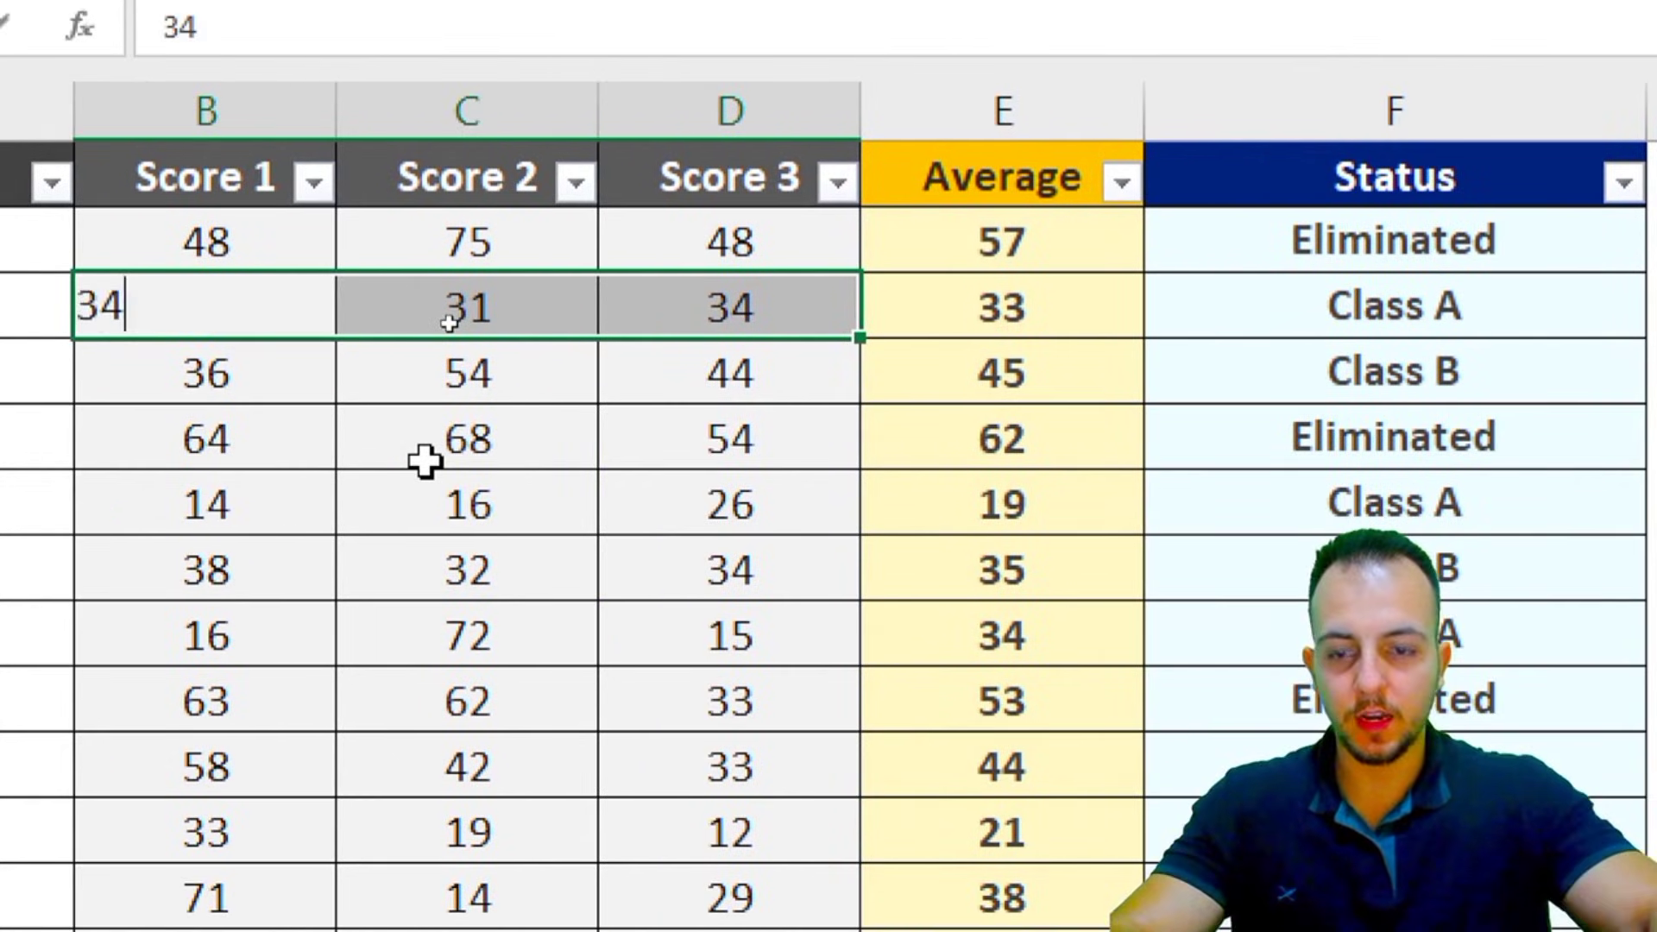
key("BackSpace")
key("BackSpace")
type("99")
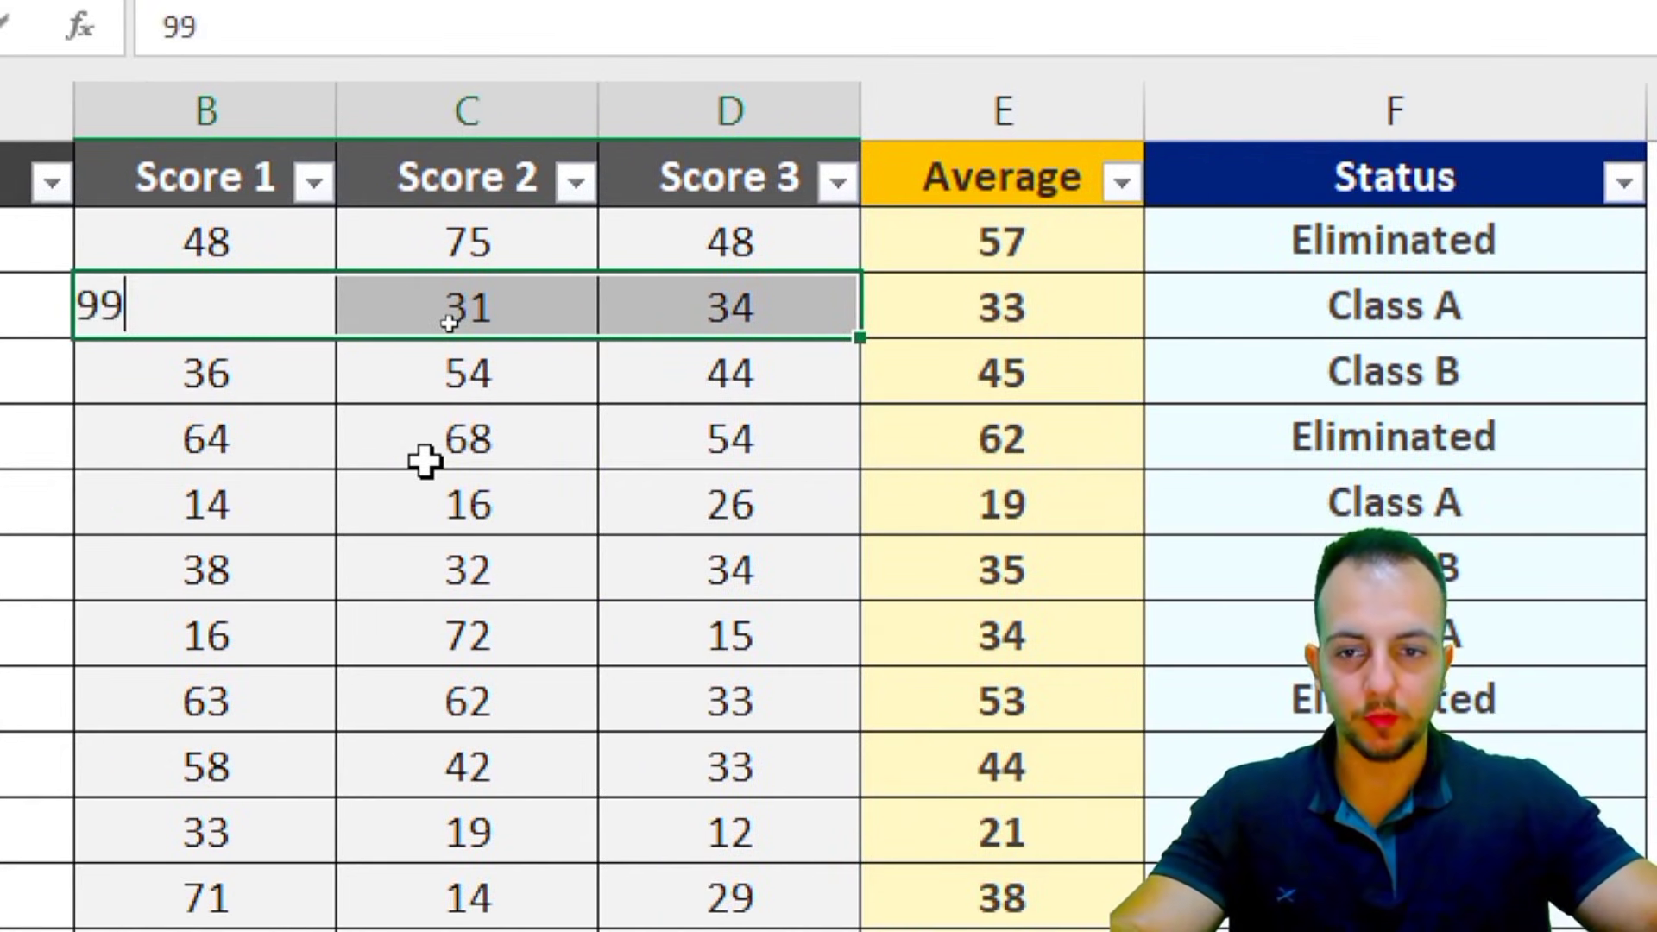
key("ctrl+Return")
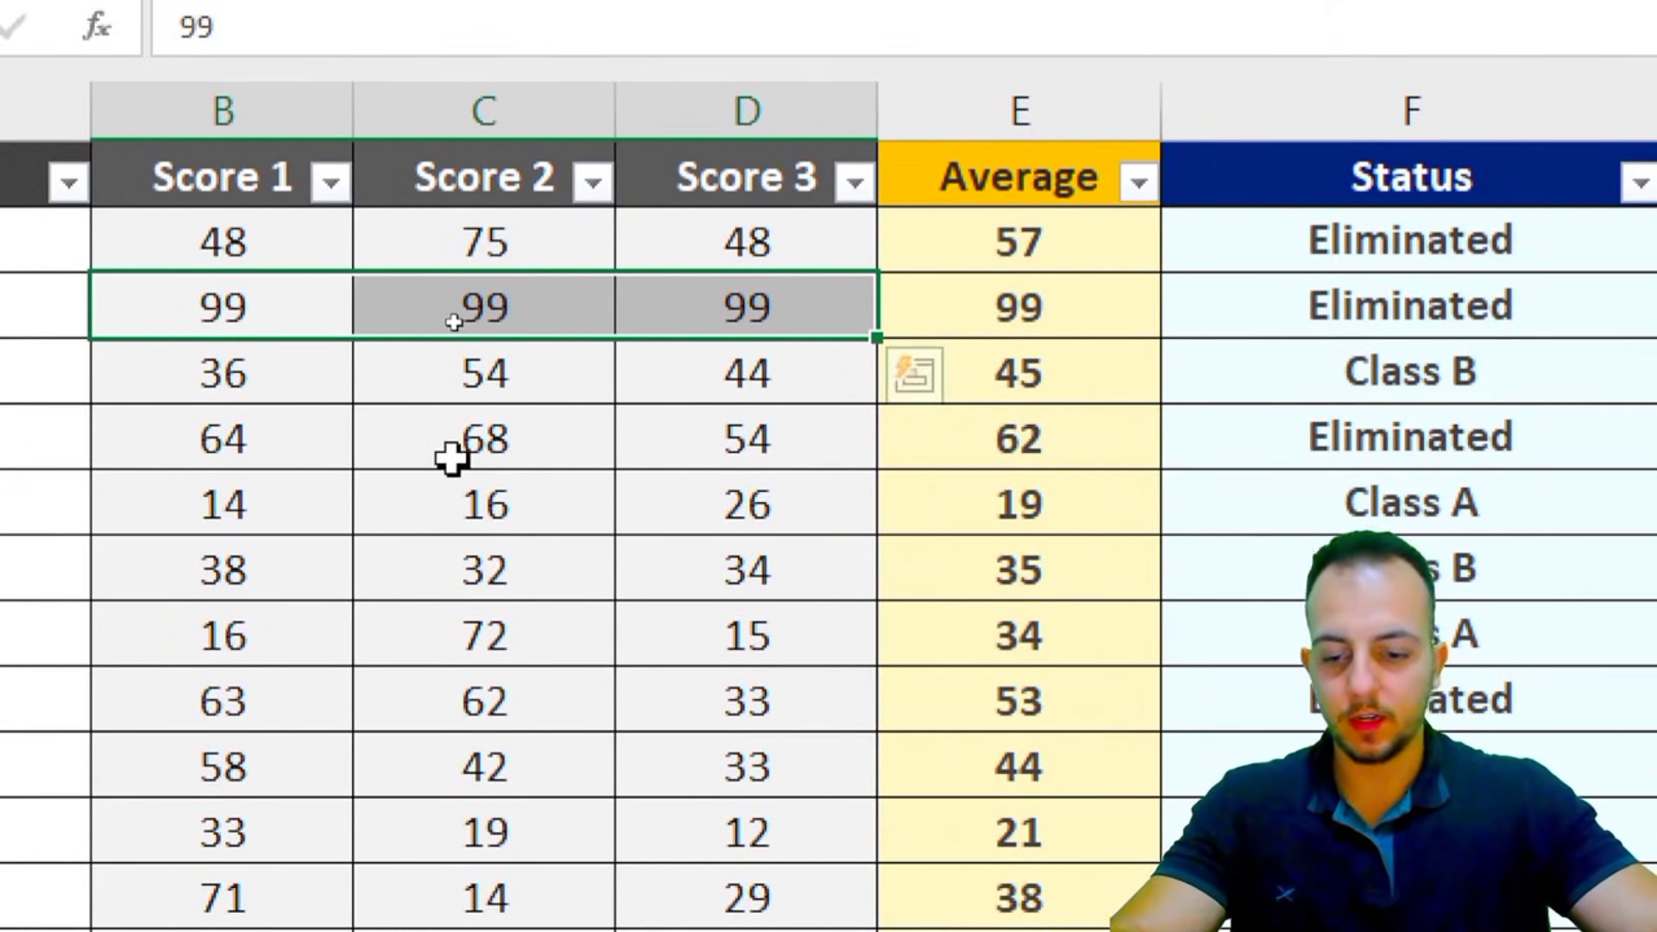
- Change those three scores to 40, giving an average of 40 and Class B
key("F2")
key("BackSpace")
key("BackSpace")
type("40")
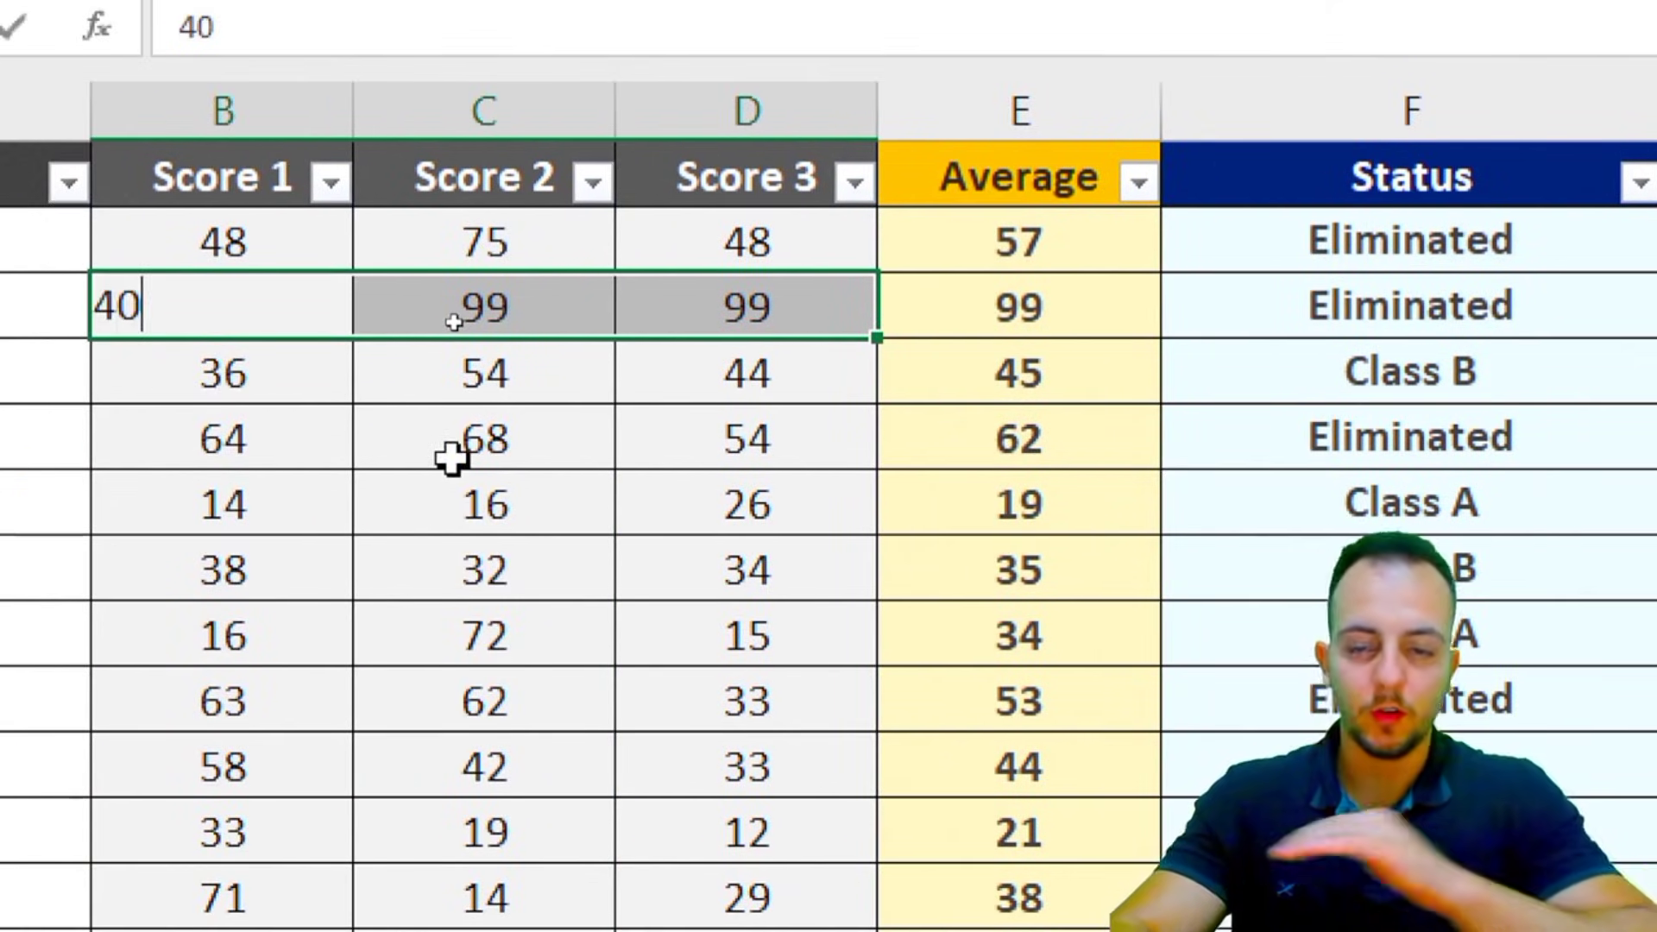
key("ctrl+Return")
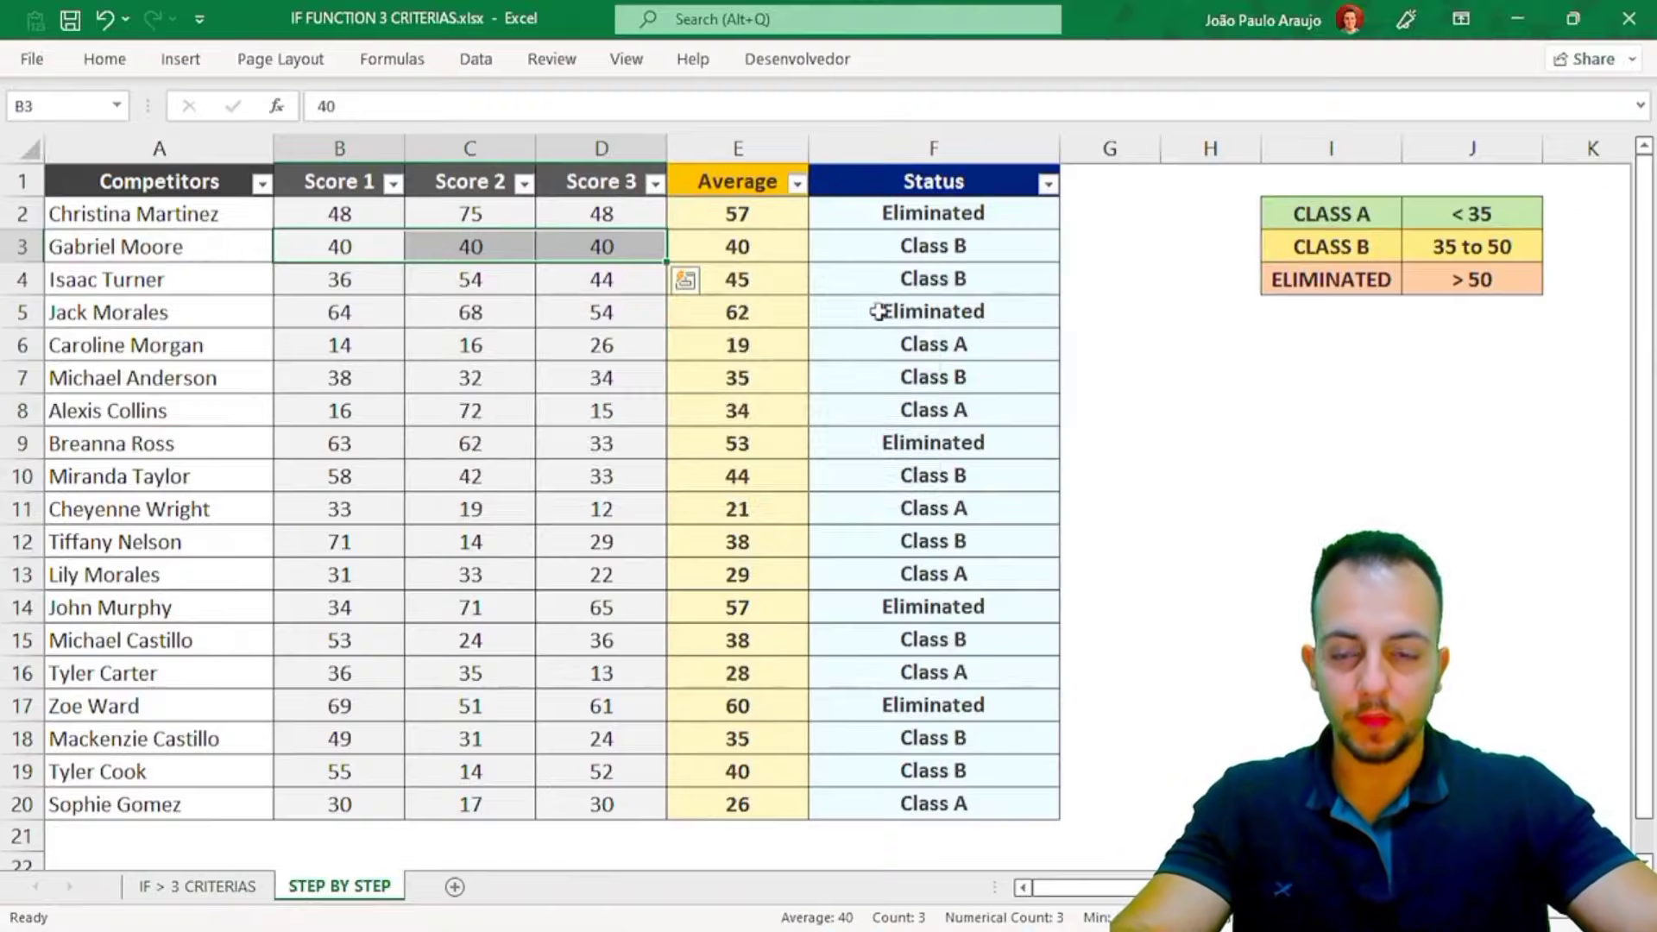
left_click(685, 281)
left_click(186, 181)
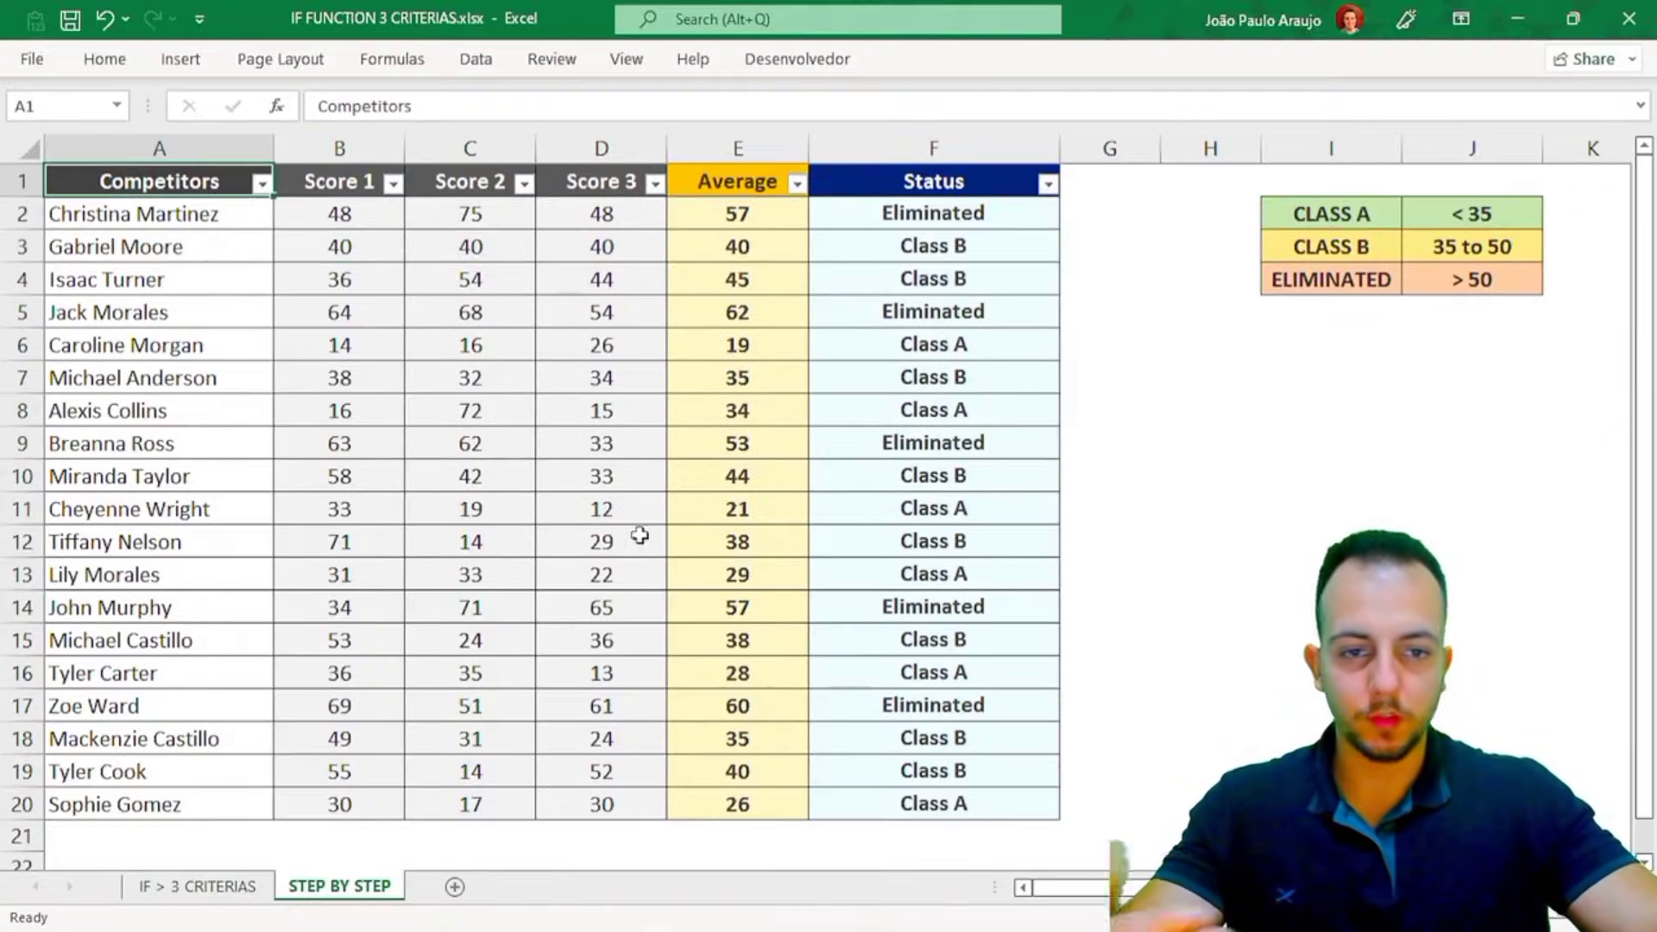